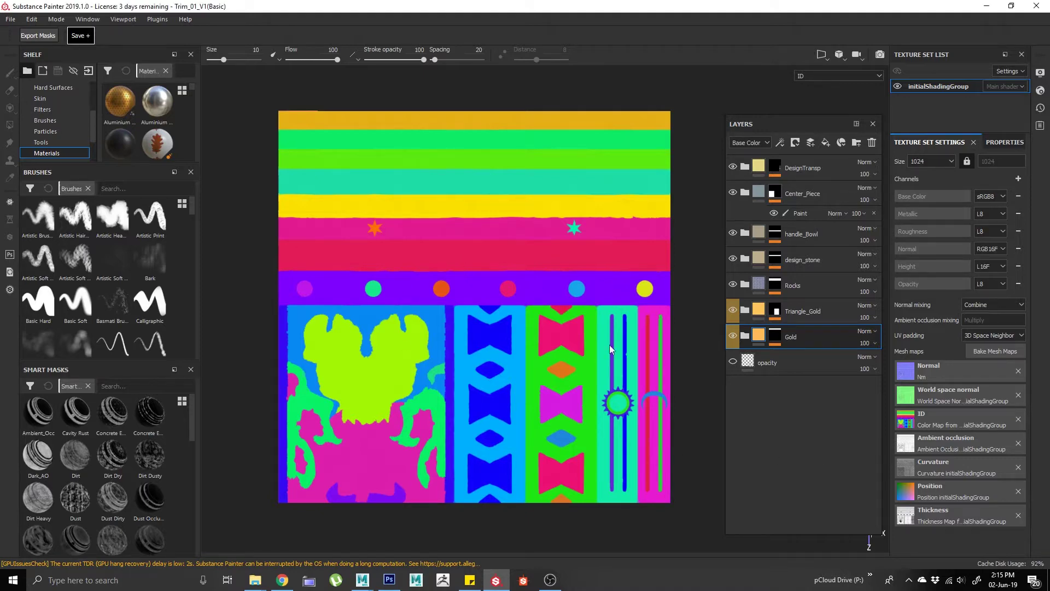
- Check the ID baker's color source and color generator settings in the baking options, and leave without baking
{"action": "left_click", "coordinate": [994, 351]}
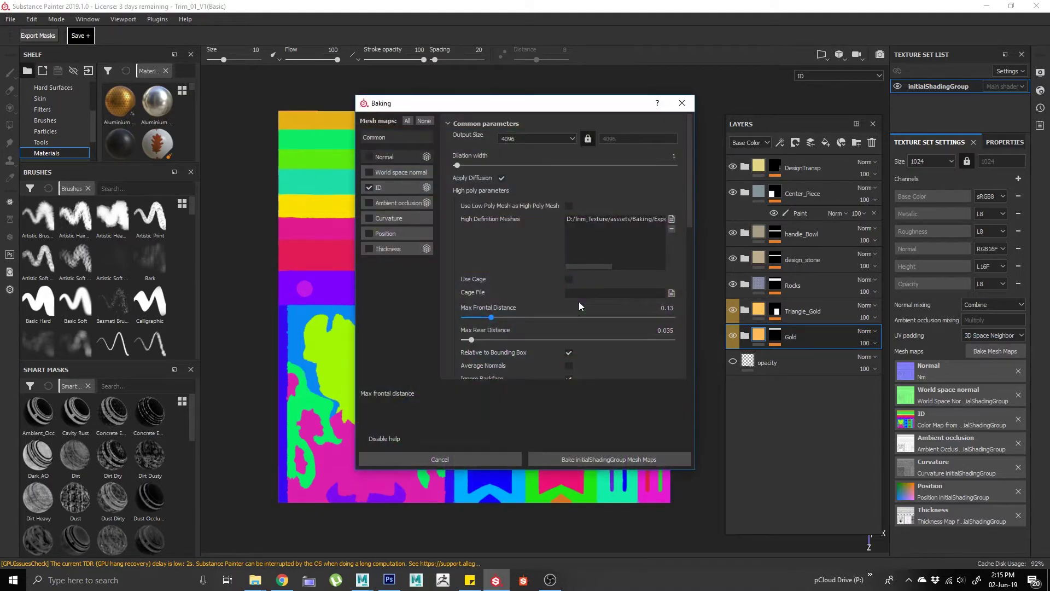
{"action": "left_click", "coordinate": [381, 187]}
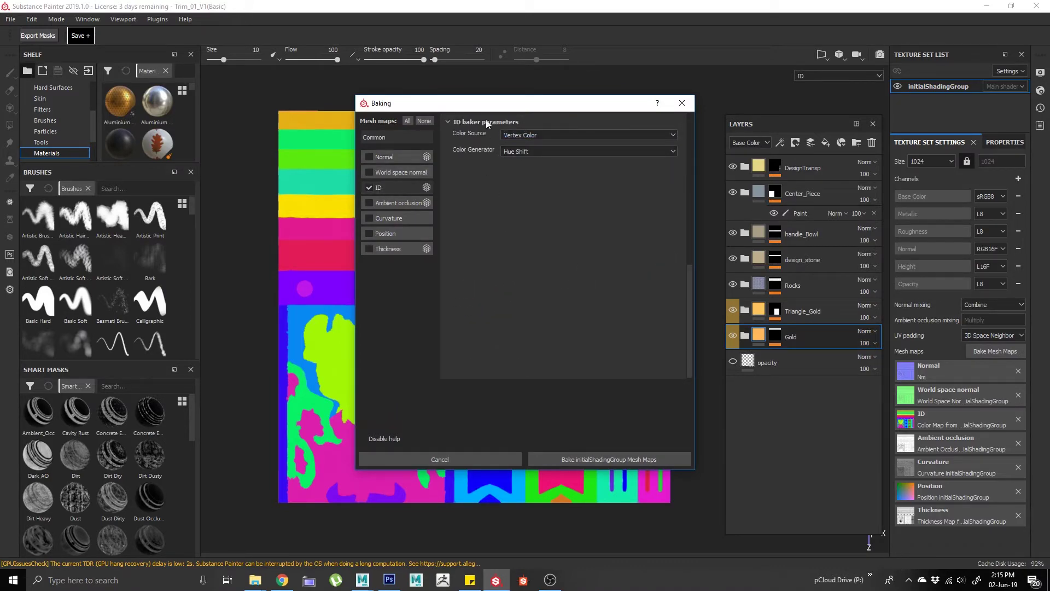
{"action": "left_click", "coordinate": [439, 458]}
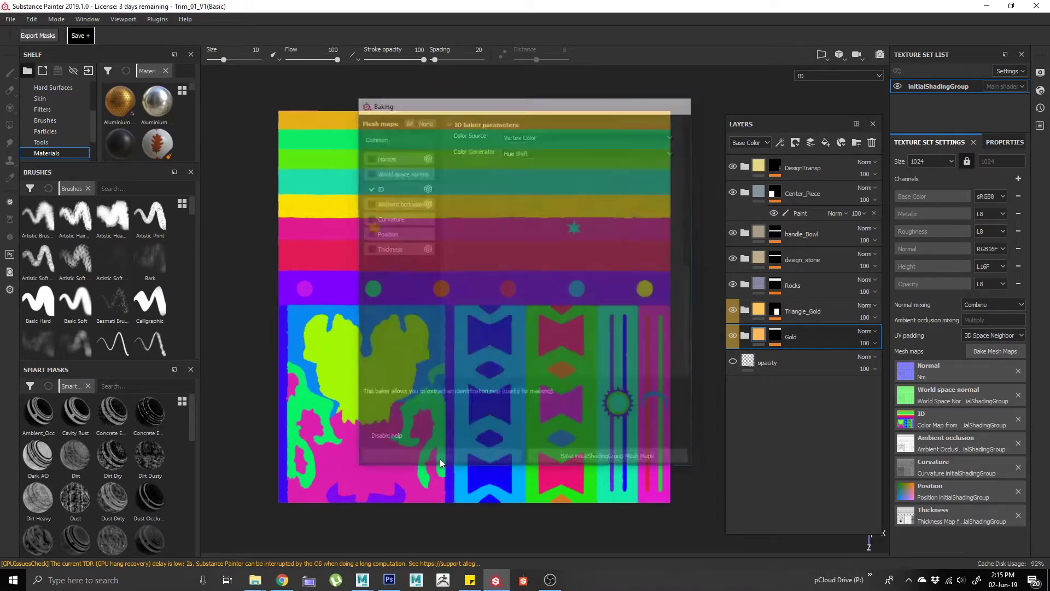
- Switch the viewport from the ID map to the full material display of the trim sheet
{"action": "mouse_move", "coordinate": [528, 434]}
{"action": "left_mouse_down"}
{"action": "mouse_move", "coordinate": [539, 421]}
{"action": "mouse_move", "coordinate": [526, 408]}
{"action": "mouse_move", "coordinate": [529, 422]}
{"action": "left_mouse_up"}
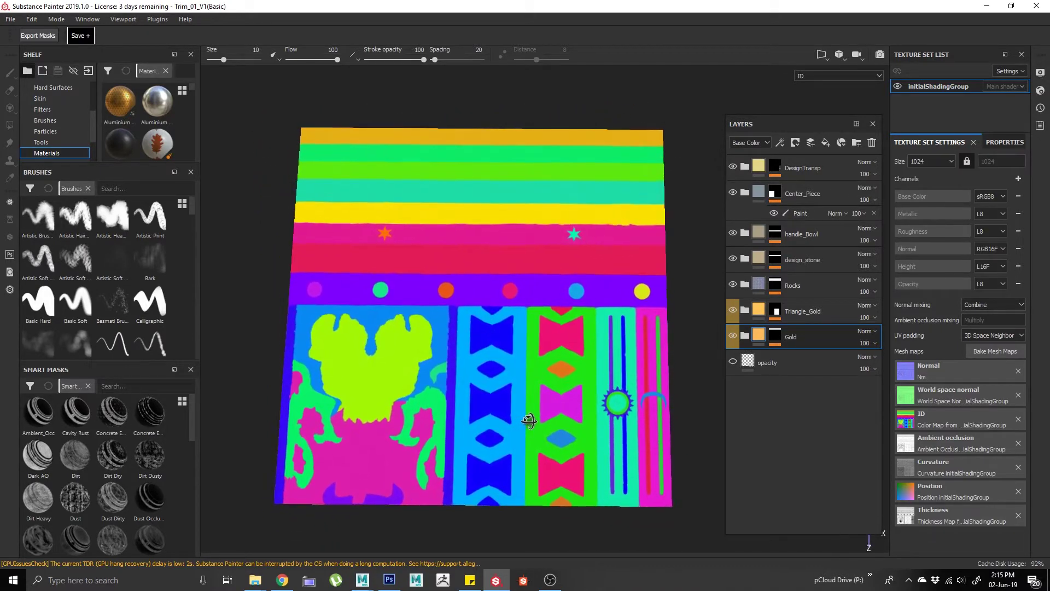
{"action": "key", "text": "m"}
{"action": "left_click_drag", "start_coordinate": [539, 361], "coordinate": [543, 365]}
{"action": "left_click_drag", "start_coordinate": [499, 311], "coordinate": [513, 303]}
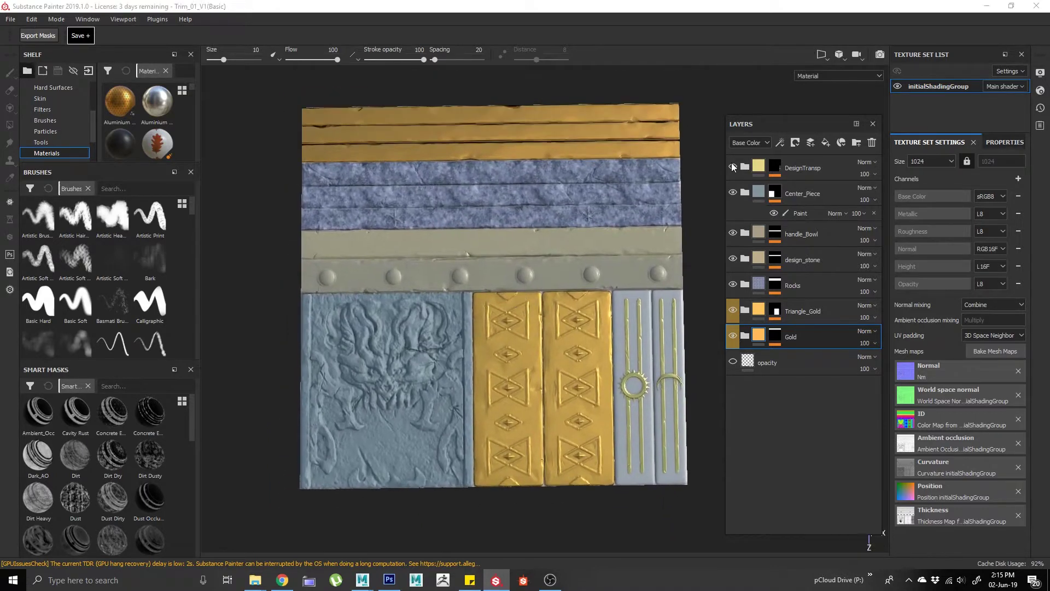
- Hide all the material folders in the layer stack, from DesignTransp down to Gold
{"action": "left_click", "coordinate": [733, 167]}
{"action": "left_click", "coordinate": [732, 192]}
{"action": "left_click", "coordinate": [733, 233]}
{"action": "left_click", "coordinate": [733, 283]}
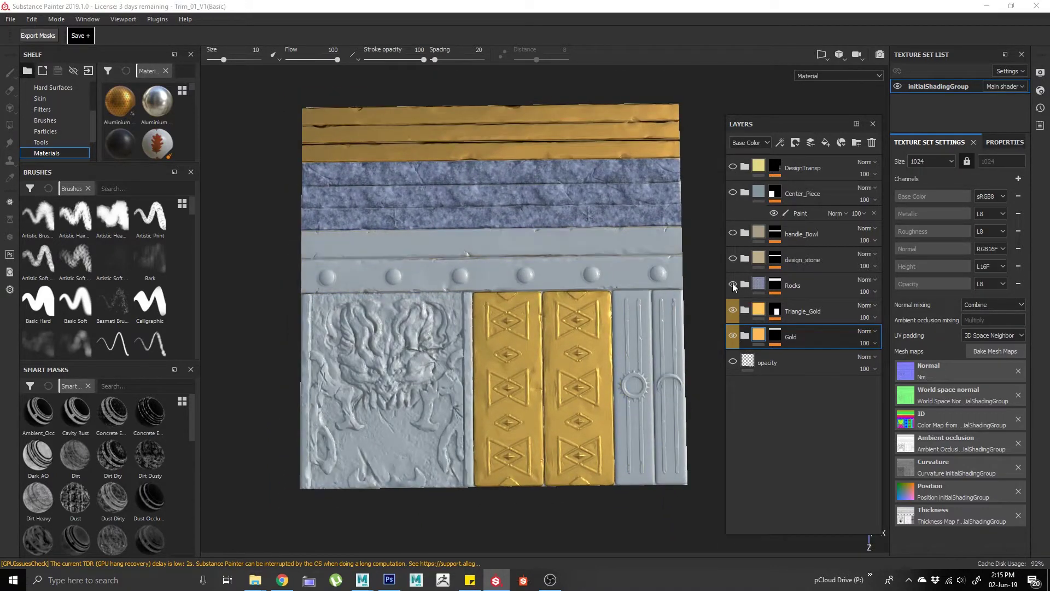
{"action": "left_click", "coordinate": [733, 309]}
{"action": "left_click", "coordinate": [733, 335]}
- Examine the baked cracks, stars, rivets and carved panels on the untextured trim sheet from several angles
{"action": "mouse_move", "coordinate": [601, 315]}
{"action": "left_mouse_down"}
{"action": "mouse_move", "coordinate": [588, 307]}
{"action": "mouse_move", "coordinate": [584, 253]}
{"action": "mouse_move", "coordinate": [598, 323]}
{"action": "mouse_move", "coordinate": [620, 312]}
{"action": "mouse_move", "coordinate": [605, 300]}
{"action": "left_mouse_up"}
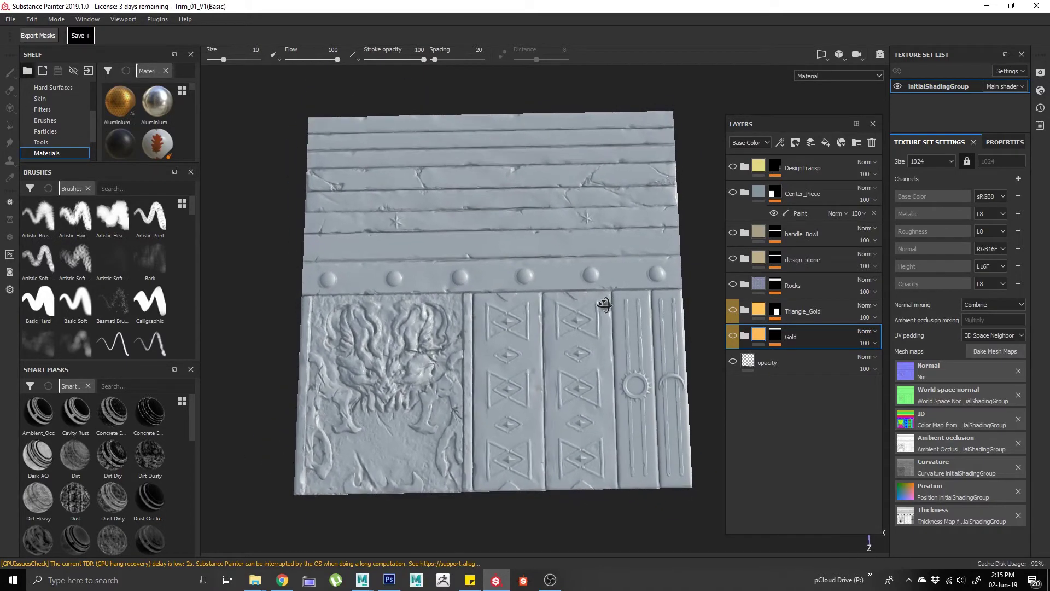
{"action": "left_click_drag", "start_coordinate": [548, 270], "coordinate": [569, 321]}
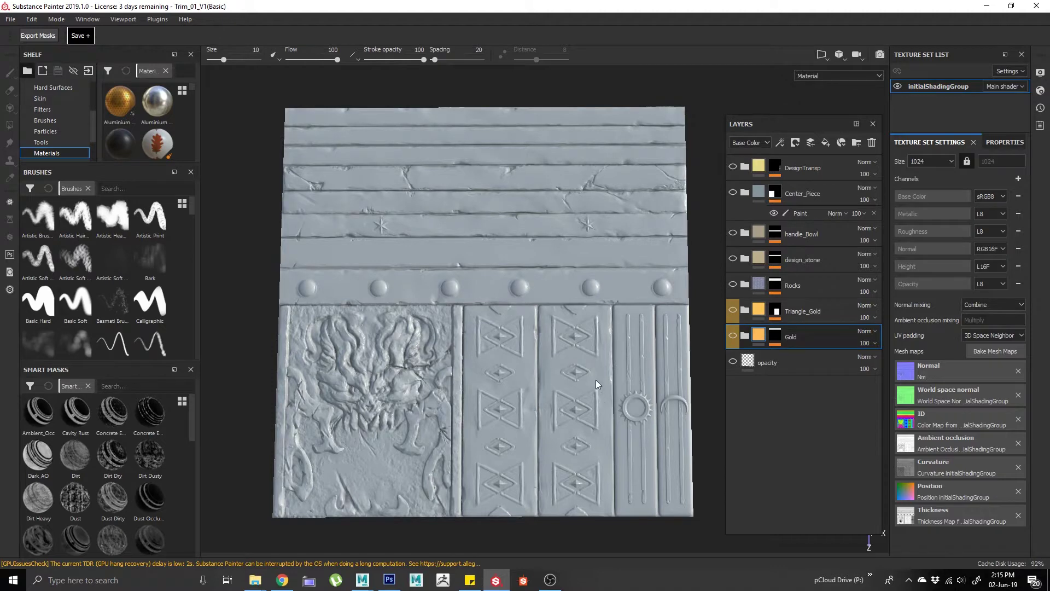
{"action": "mouse_move", "coordinate": [596, 380]}
{"action": "left_mouse_down"}
{"action": "mouse_move", "coordinate": [586, 389]}
{"action": "mouse_move", "coordinate": [596, 375]}
{"action": "left_mouse_up"}
{"action": "left_click_drag", "start_coordinate": [530, 305], "coordinate": [631, 404]}
{"action": "left_click_drag", "start_coordinate": [614, 351], "coordinate": [578, 278]}
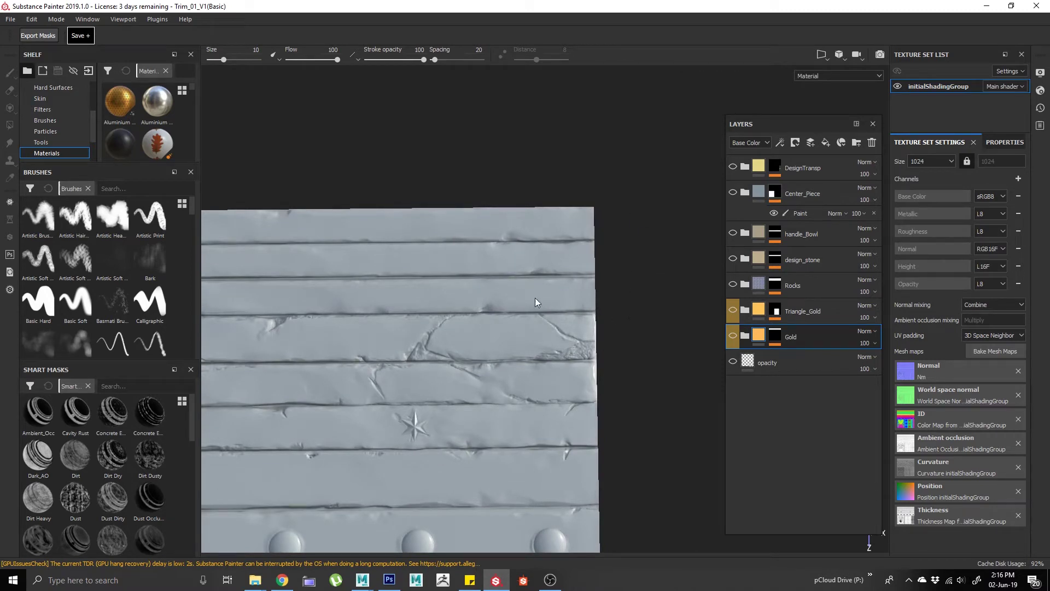
{"action": "left_click_drag", "start_coordinate": [579, 278], "coordinate": [492, 300]}
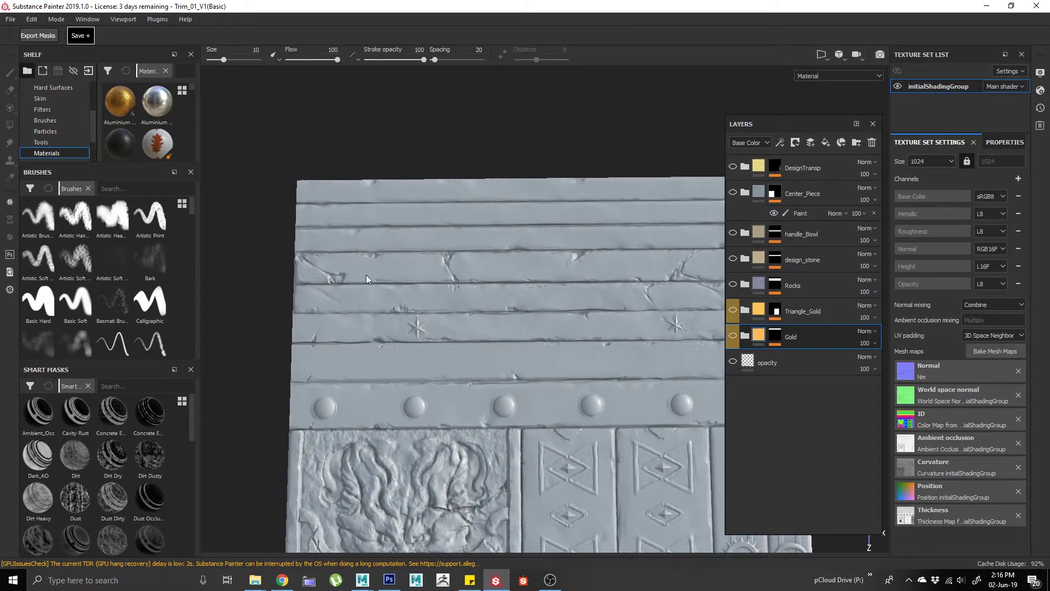
{"action": "left_click_drag", "start_coordinate": [555, 290], "coordinate": [482, 319]}
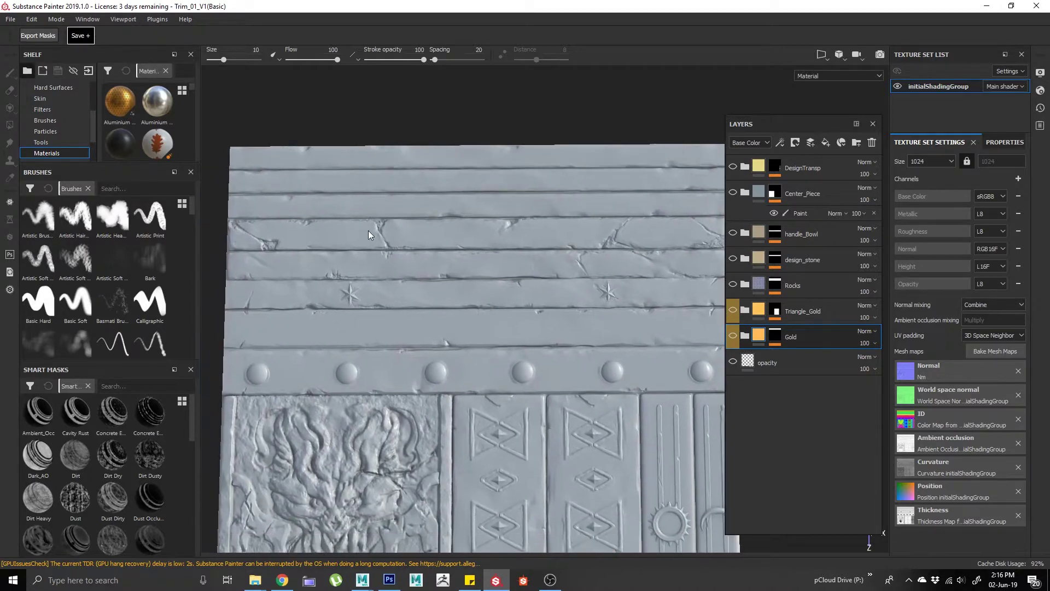
{"action": "left_click_drag", "start_coordinate": [548, 263], "coordinate": [514, 269]}
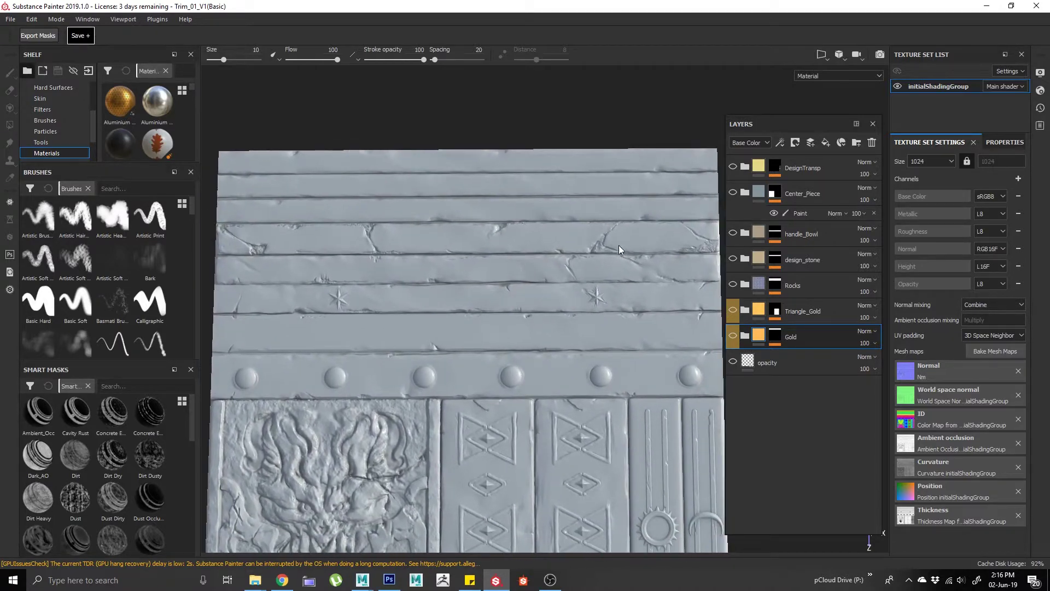
{"action": "left_click_drag", "start_coordinate": [619, 249], "coordinate": [526, 273]}
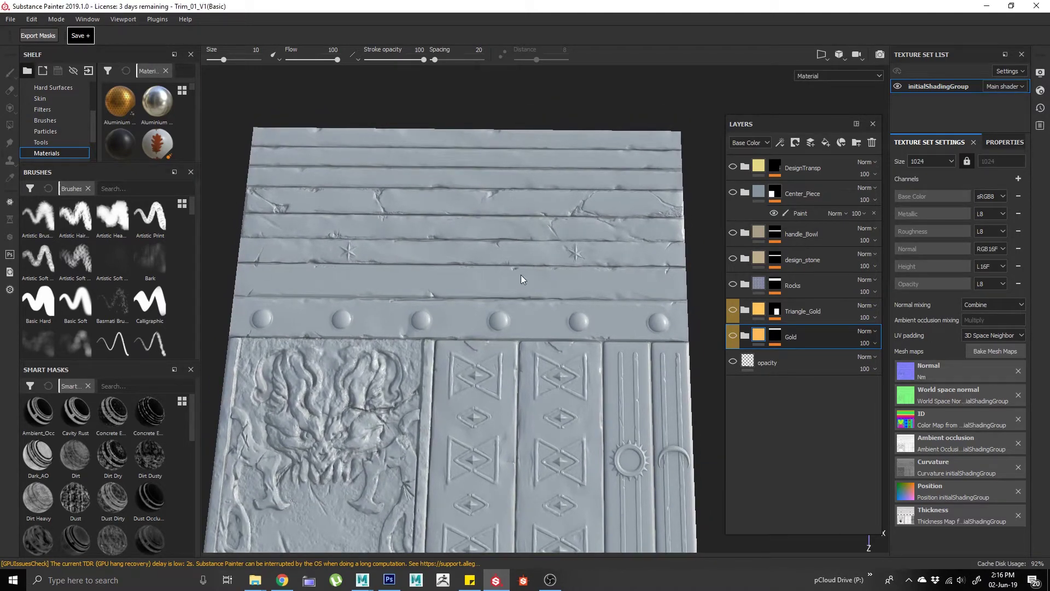
- Cycle through the baked mesh maps, including ambient occlusion, thickness and normal, and return to the material display
{"action": "key", "text": "b"}
{"action": "key", "text": "b"}
{"action": "key", "text": "b"}
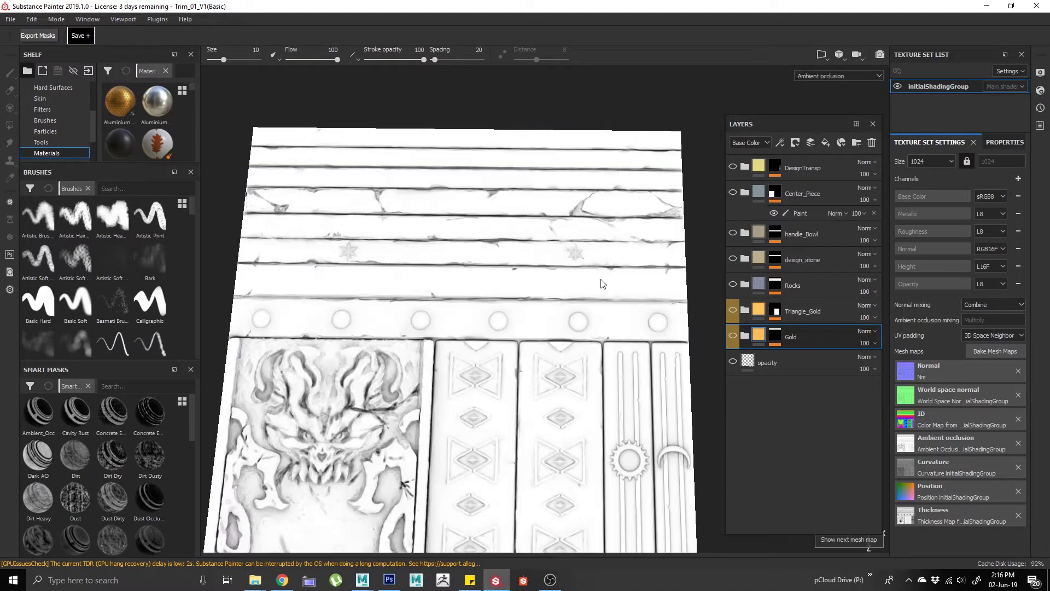
{"action": "key", "text": "b"}
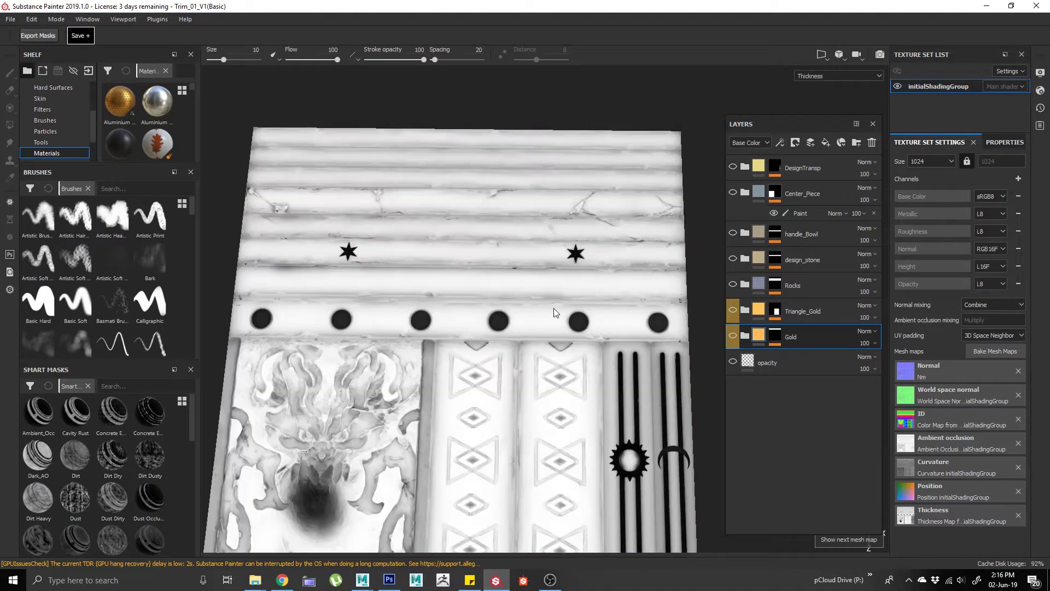
{"action": "key", "text": "b"}
{"action": "key", "text": "shift+b"}
{"action": "scroll", "coordinate": [477, 219], "scroll_direction": "up", "scroll_amount": 2}
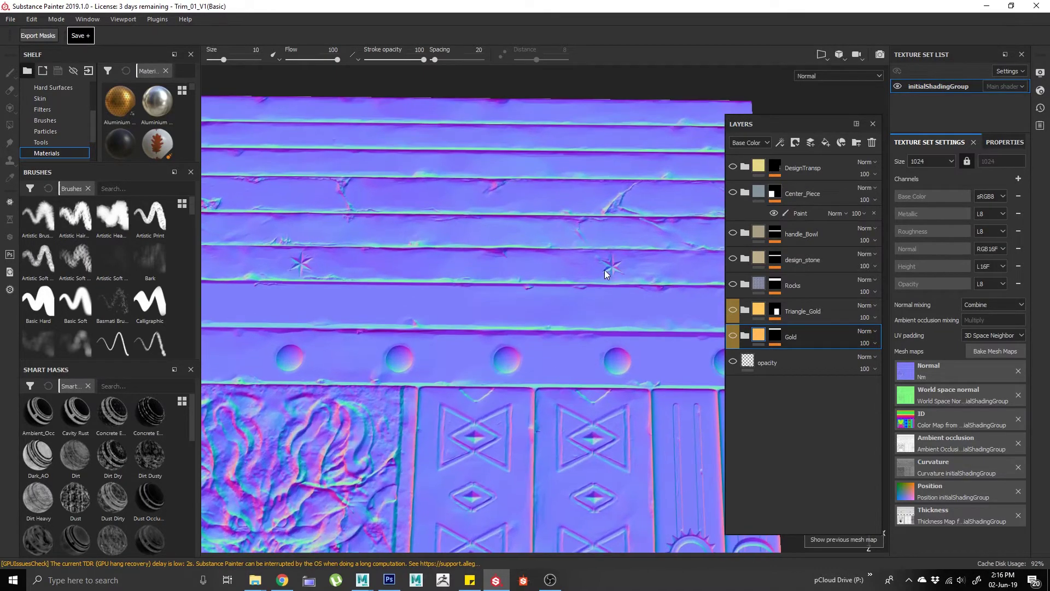
{"action": "scroll", "coordinate": [606, 274], "scroll_direction": "down", "scroll_amount": 2}
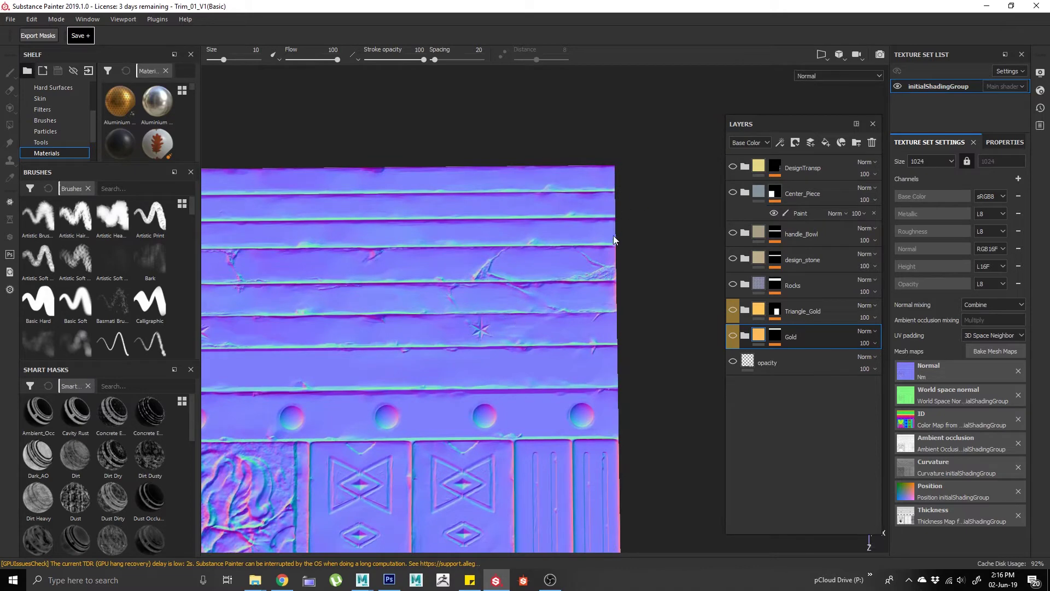
{"action": "left_click_drag", "start_coordinate": [505, 339], "coordinate": [667, 265]}
{"action": "mouse_move", "coordinate": [518, 363]}
{"action": "left_mouse_down"}
{"action": "mouse_move", "coordinate": [426, 329]}
{"action": "mouse_move", "coordinate": [417, 306]}
{"action": "mouse_move", "coordinate": [368, 289]}
{"action": "mouse_move", "coordinate": [466, 296]}
{"action": "mouse_move", "coordinate": [469, 356]}
{"action": "mouse_move", "coordinate": [507, 302]}
{"action": "mouse_move", "coordinate": [491, 359]}
{"action": "mouse_move", "coordinate": [532, 329]}
{"action": "mouse_move", "coordinate": [443, 424]}
{"action": "mouse_move", "coordinate": [482, 280]}
{"action": "mouse_move", "coordinate": [449, 316]}
{"action": "left_mouse_up"}
{"action": "key", "text": "m"}
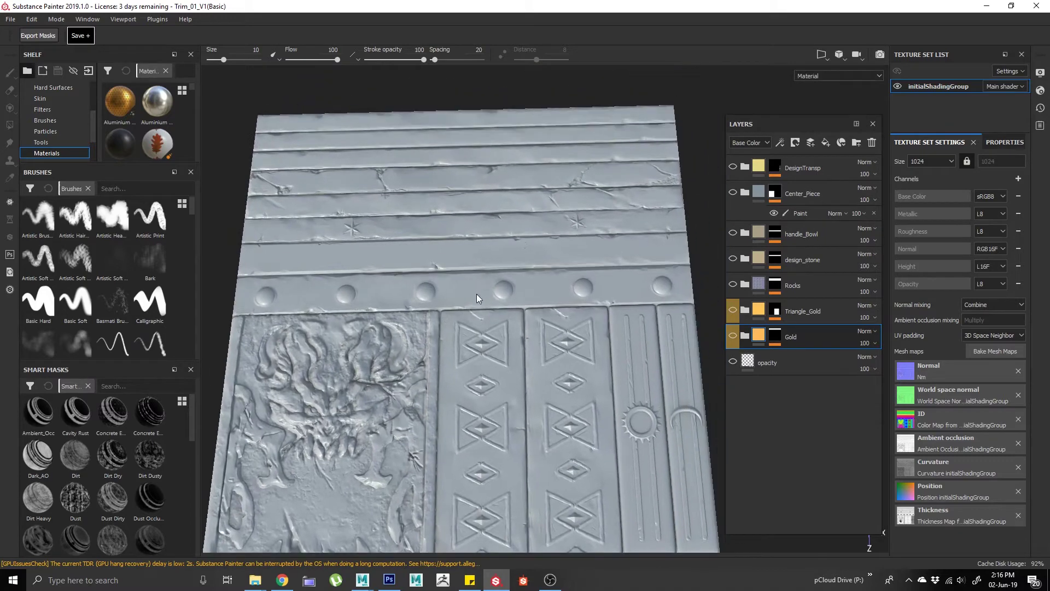
- Make all the material folders visible again, from Gold up to DesignTransp
{"action": "left_click", "coordinate": [733, 336]}
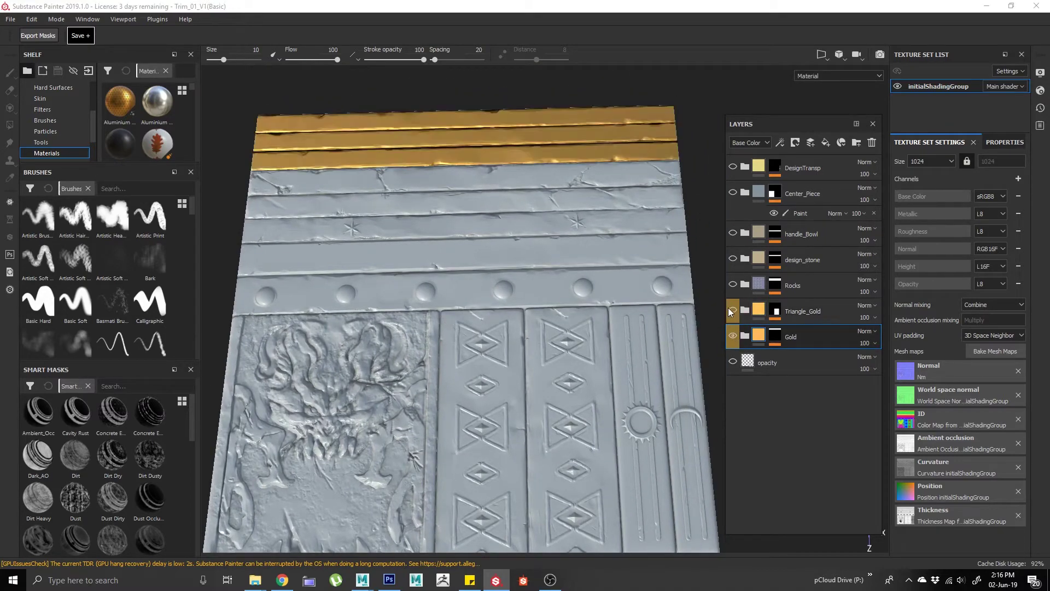
{"action": "left_click", "coordinate": [733, 310]}
{"action": "left_click", "coordinate": [733, 284]}
{"action": "left_click", "coordinate": [732, 258]}
{"action": "left_click", "coordinate": [733, 233]}
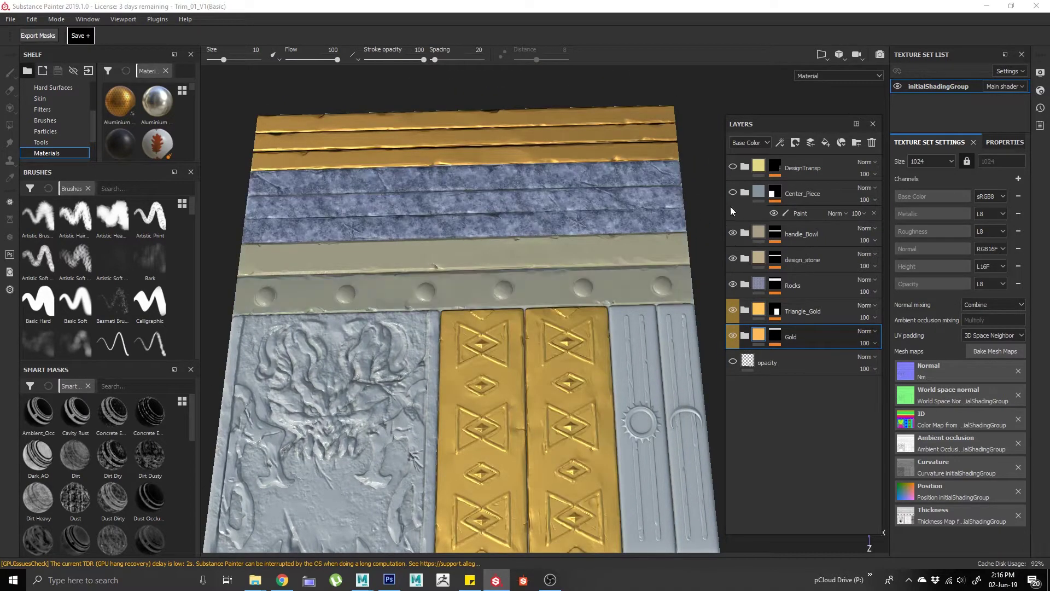
{"action": "left_click", "coordinate": [733, 192]}
{"action": "left_click", "coordinate": [732, 167]}
{"action": "scroll", "coordinate": [606, 273], "scroll_direction": "down", "scroll_amount": 1}
{"action": "left_click_drag", "start_coordinate": [607, 274], "coordinate": [565, 290]}
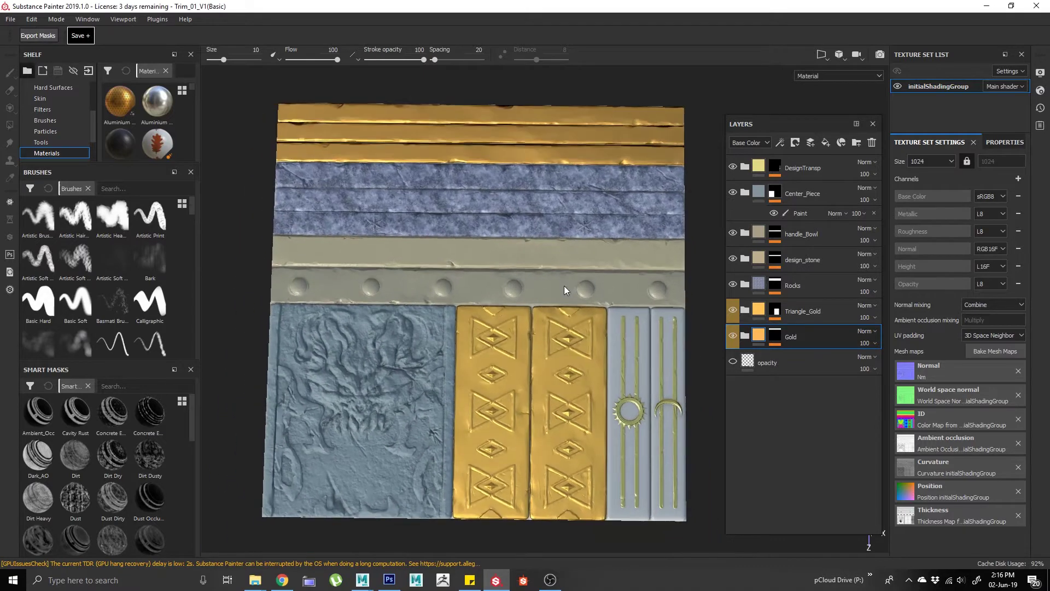
{"action": "mouse_move", "coordinate": [513, 355]}
{"action": "left_mouse_down"}
{"action": "mouse_move", "coordinate": [499, 321]}
{"action": "mouse_move", "coordinate": [523, 353]}
{"action": "left_mouse_up"}
{"action": "scroll", "coordinate": [524, 351], "scroll_direction": "up", "scroll_amount": 1}
{"action": "left_click", "coordinate": [730, 360]}
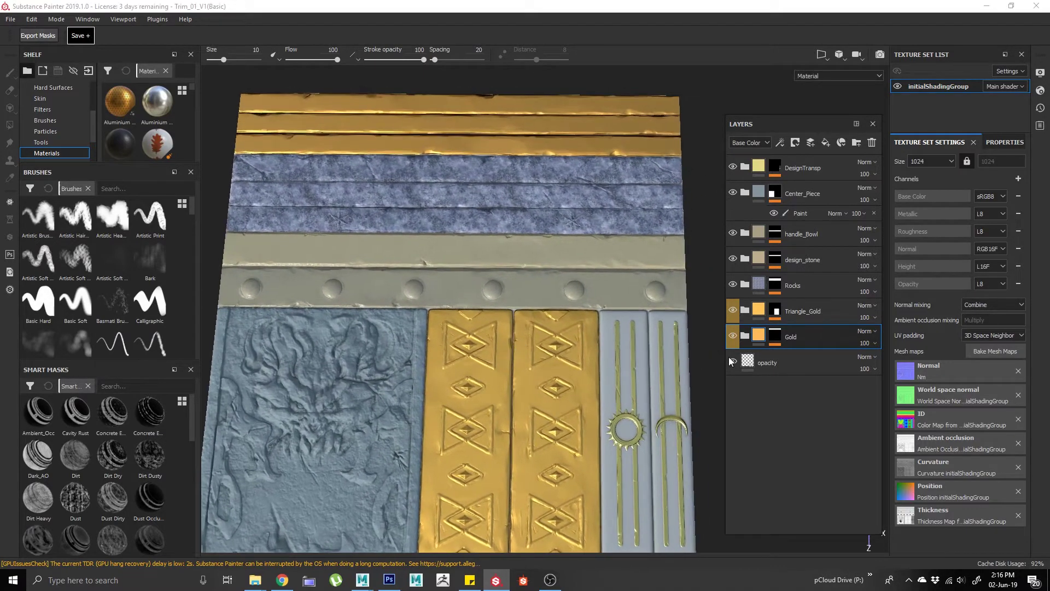
{"action": "left_click_drag", "start_coordinate": [576, 266], "coordinate": [502, 339]}
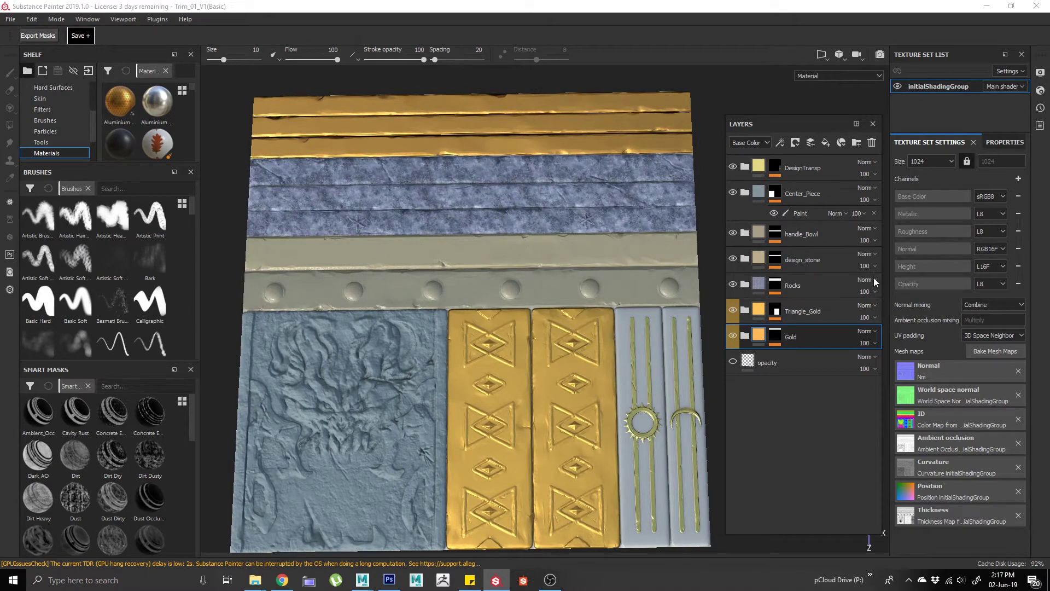
{"action": "mouse_move", "coordinate": [585, 281]}
{"action": "left_mouse_down"}
{"action": "mouse_move", "coordinate": [565, 281]}
{"action": "mouse_move", "coordinate": [592, 264]}
{"action": "left_mouse_up"}
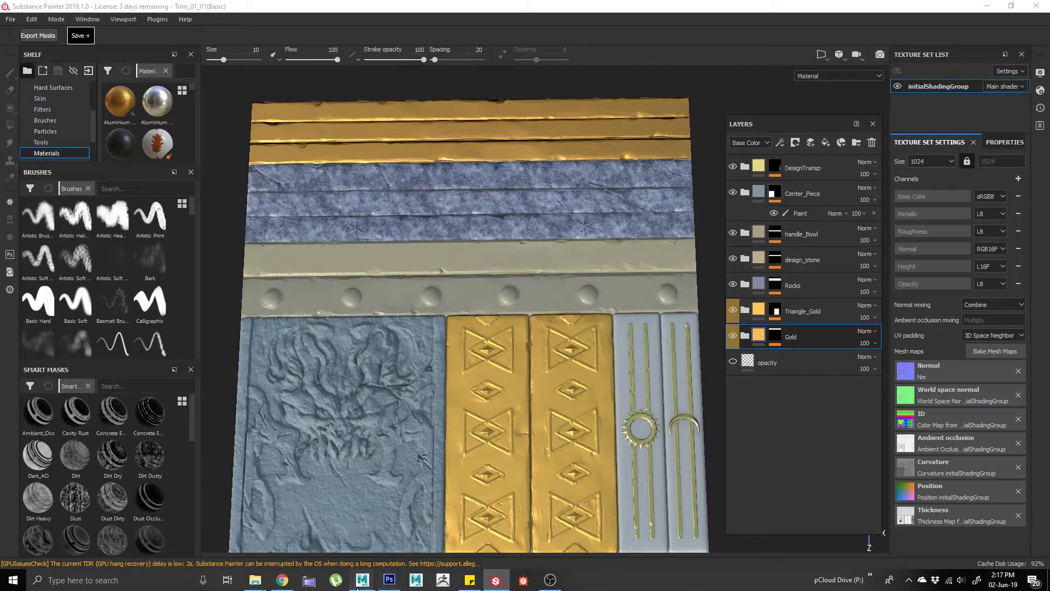
- Switch to the Maya scene NM_Check.mb and break the bump mapping connection of pPlane1's NOT_FIX material
{"action": "mouse_move", "coordinate": [362, 578]}
{"action": "left_click", "coordinate": [403, 544]}
{"action": "scroll", "coordinate": [529, 327], "scroll_direction": "up", "scroll_amount": 3}
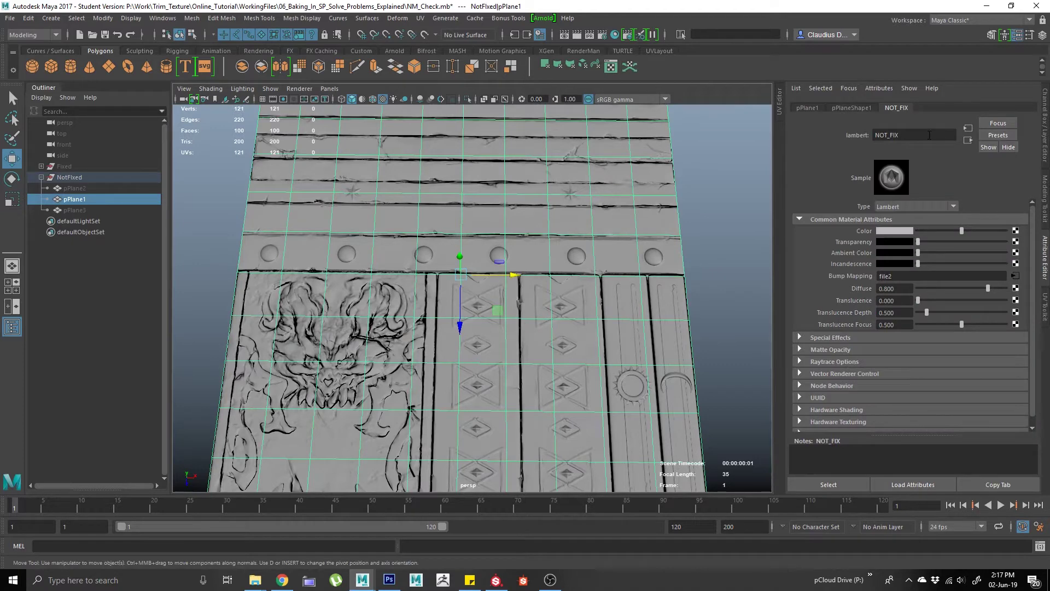
{"action": "double_click", "coordinate": [929, 135]}
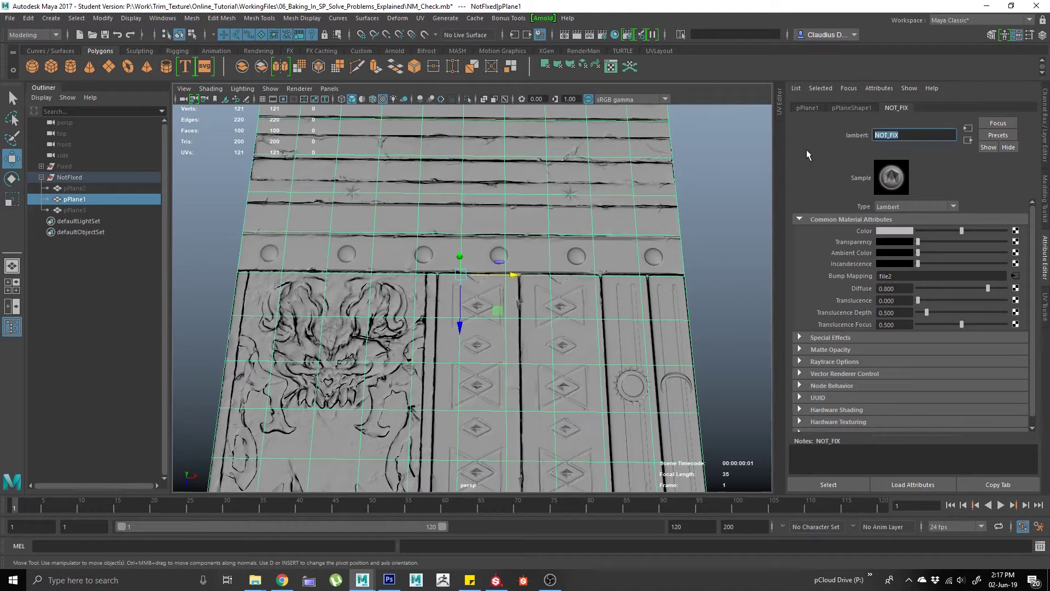
{"action": "left_click", "coordinate": [736, 266]}
{"action": "left_click", "coordinate": [677, 209]}
{"action": "right_click", "coordinate": [874, 277]}
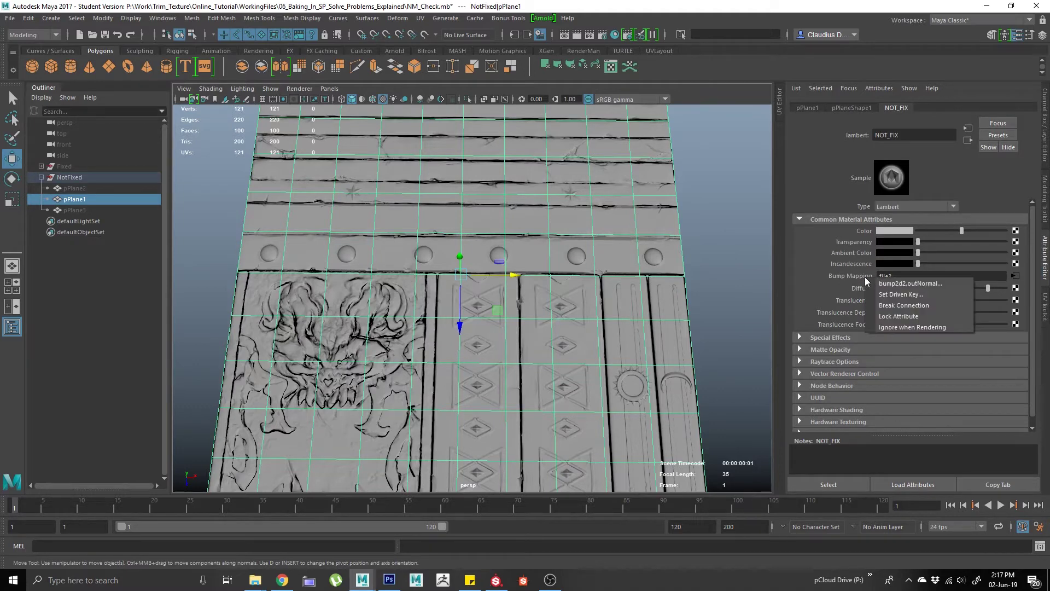
{"action": "left_click", "coordinate": [893, 306]}
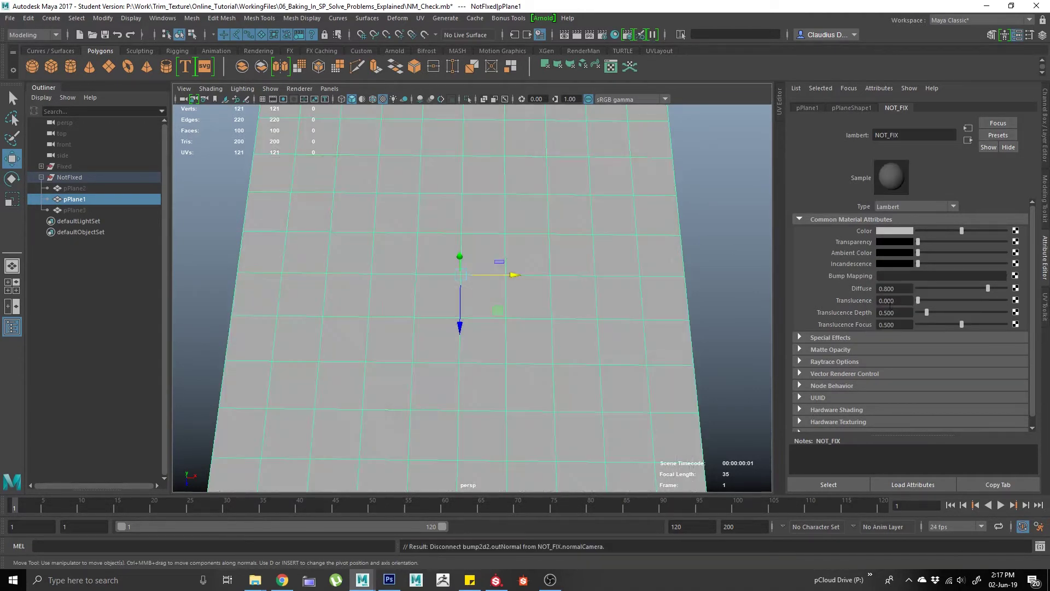
- Connect a new file texture to the NOT_FIX material's bump mapping and use it as Tangent Space Normals
{"action": "left_click", "coordinate": [1015, 276]}
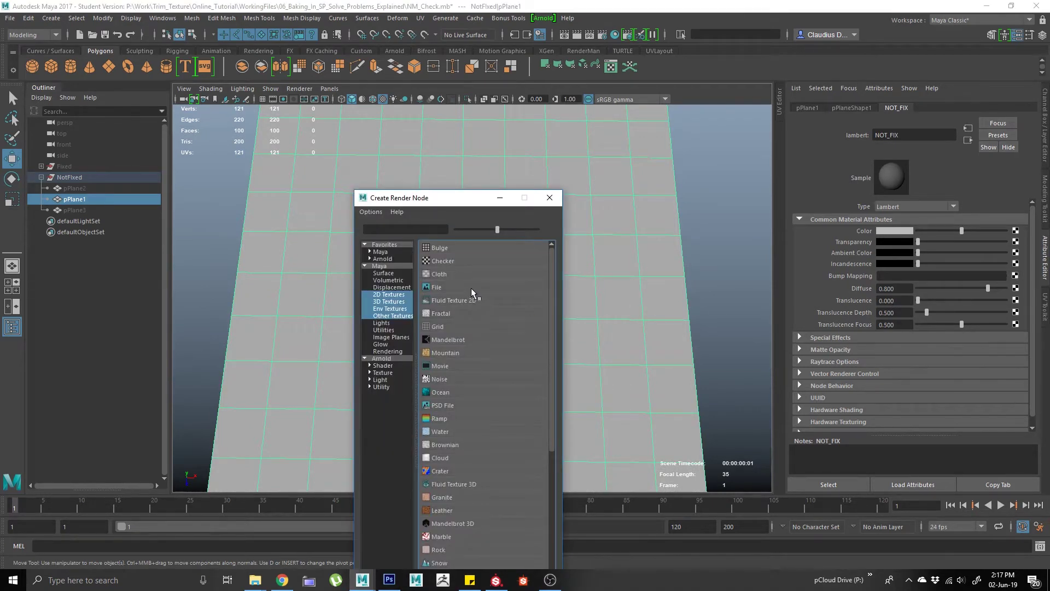
{"action": "left_click", "coordinate": [471, 287]}
{"action": "left_click", "coordinate": [927, 244]}
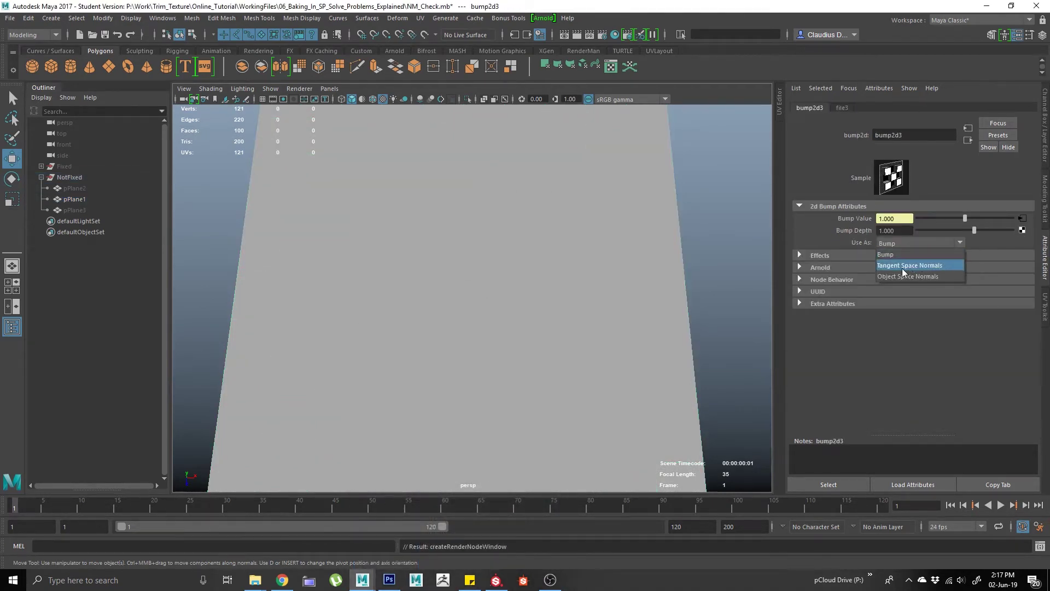
{"action": "left_click", "coordinate": [950, 265]}
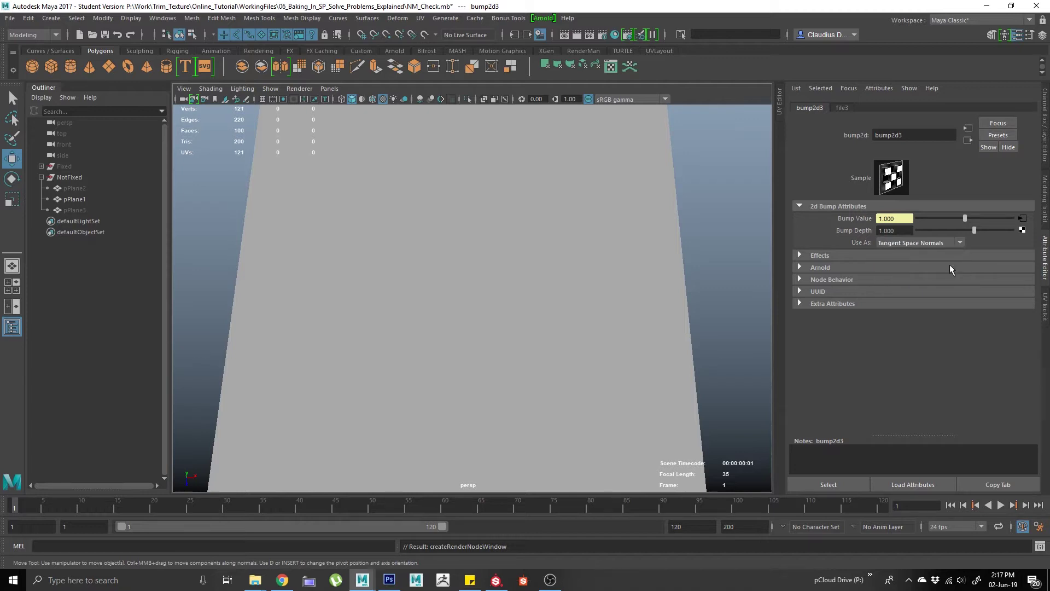
- Load Bad_Nm.jpg as the image of the new bump file texture
{"action": "left_click", "coordinate": [1022, 219]}
{"action": "left_click", "coordinate": [1019, 256]}
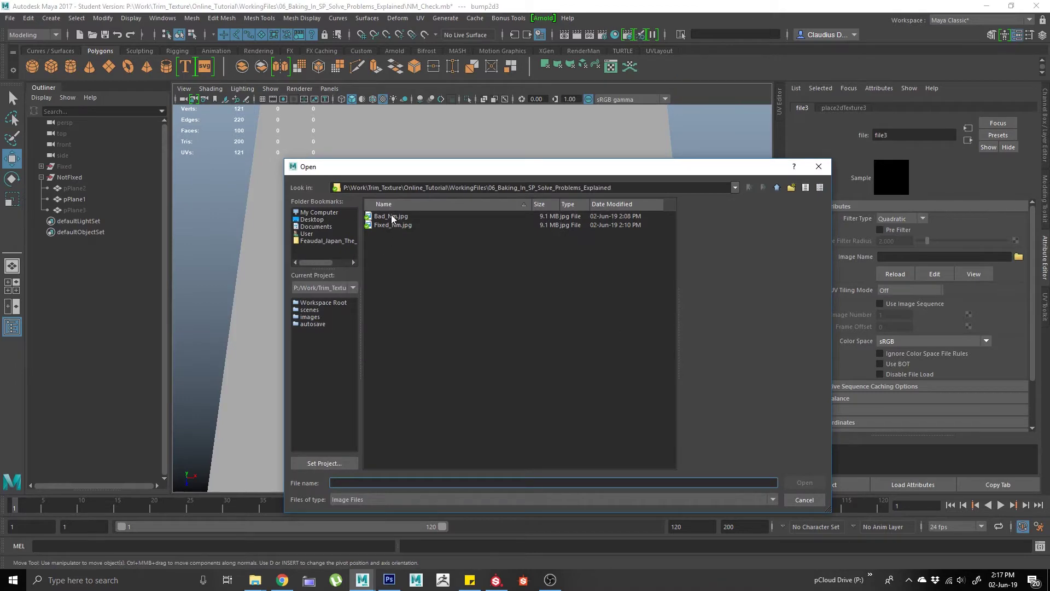
{"action": "double_click", "coordinate": [391, 217]}
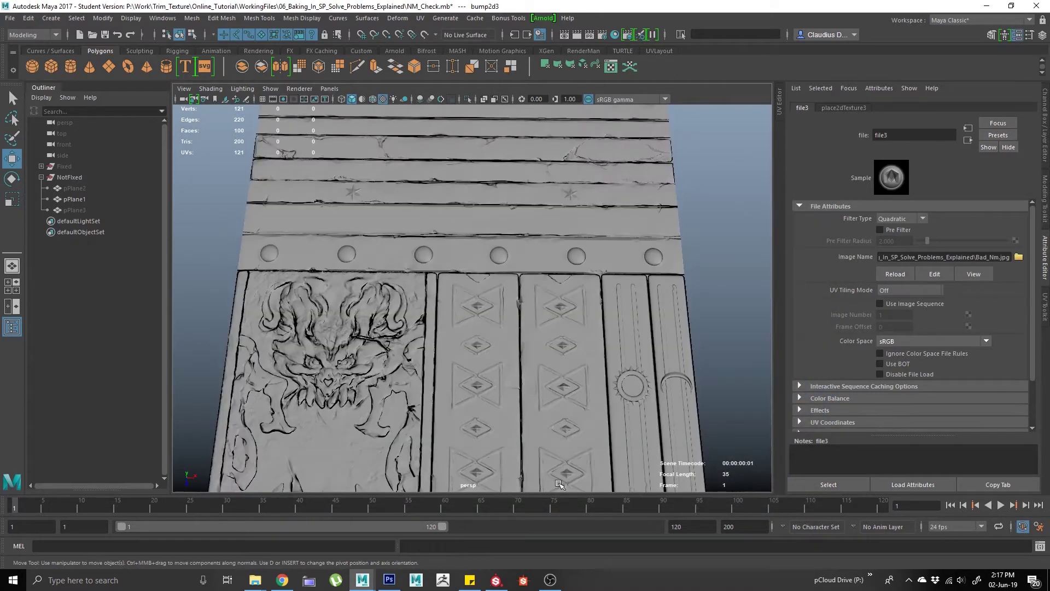
- Switch to Substance Painter, review the texture export settings for initialShadingGroup, and close them without exporting
{"action": "left_click", "coordinate": [496, 579]}
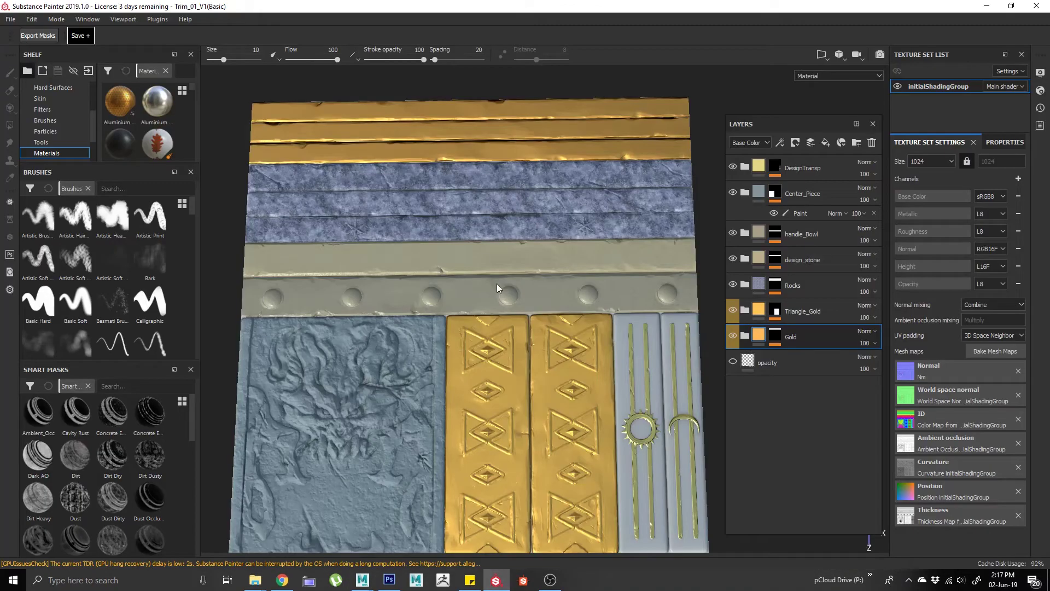
{"action": "left_click", "coordinate": [10, 19]}
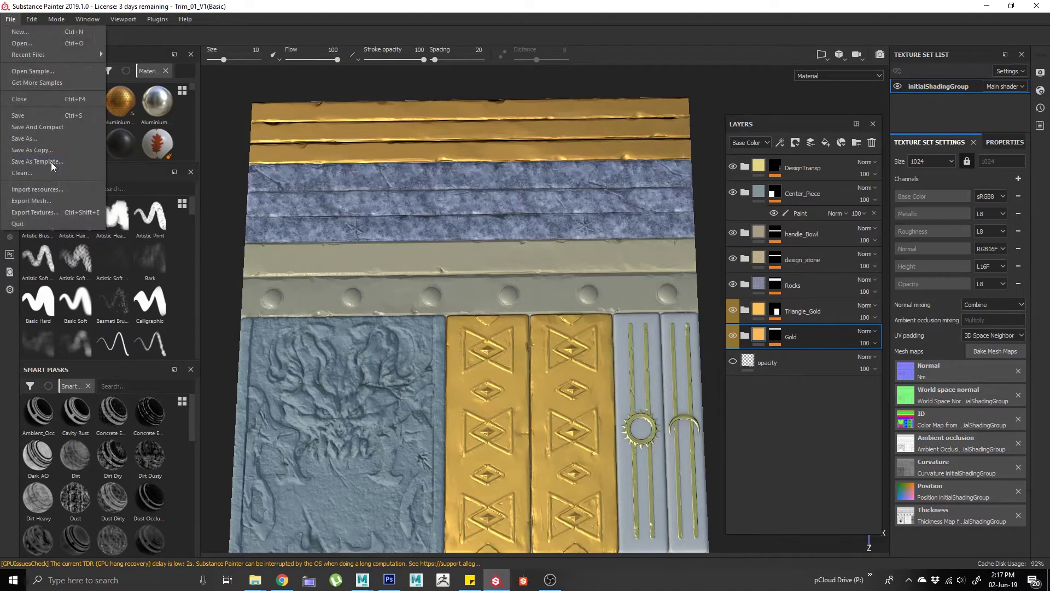
{"action": "left_click", "coordinate": [56, 212]}
{"action": "left_click", "coordinate": [261, 195]}
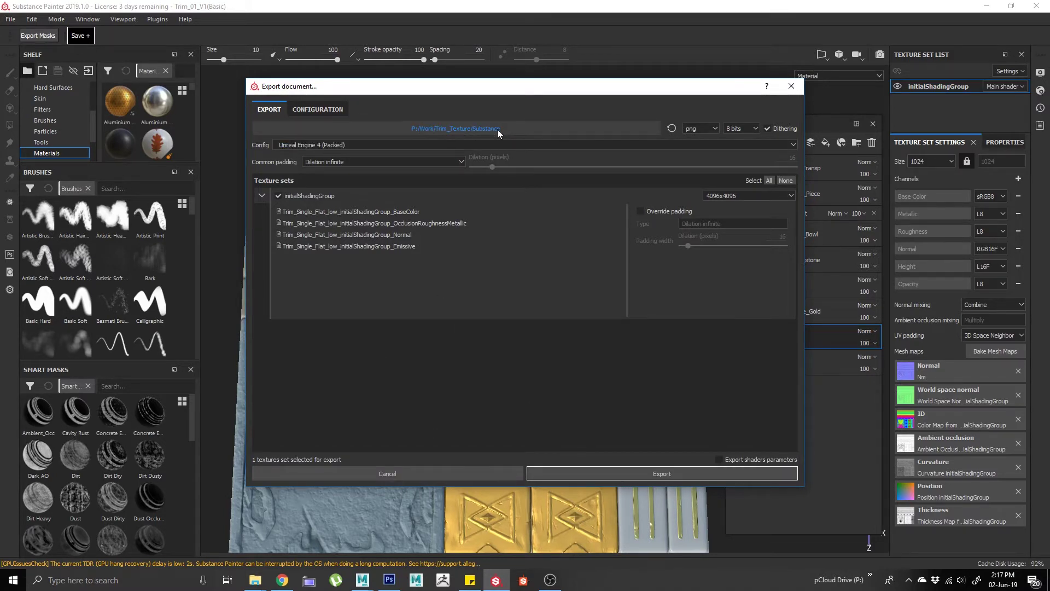
{"action": "left_click", "coordinate": [454, 473]}
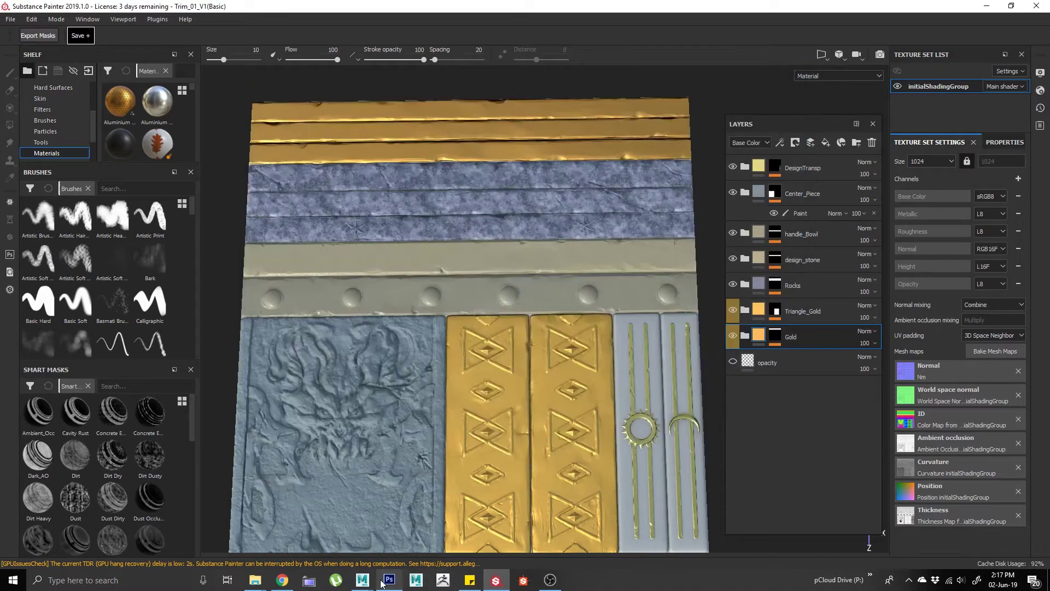
- Switch back to the NM_Check.mb scene in Maya, select pPlane1 and examine the edge of its trim texture
{"action": "mouse_move", "coordinate": [362, 578]}
{"action": "left_click", "coordinate": [408, 541]}
{"action": "left_click", "coordinate": [497, 298]}
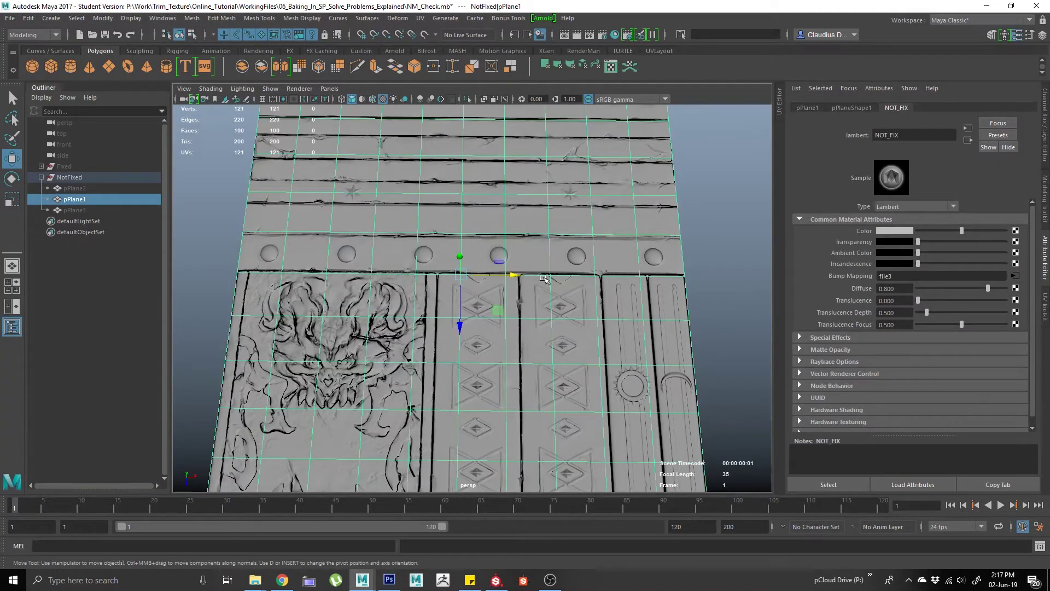
{"action": "left_click", "coordinate": [709, 241]}
{"action": "left_click_drag", "start_coordinate": [664, 256], "coordinate": [490, 371]}
{"action": "left_click", "coordinate": [556, 311]}
{"action": "left_click_drag", "start_coordinate": [556, 311], "coordinate": [463, 303]}
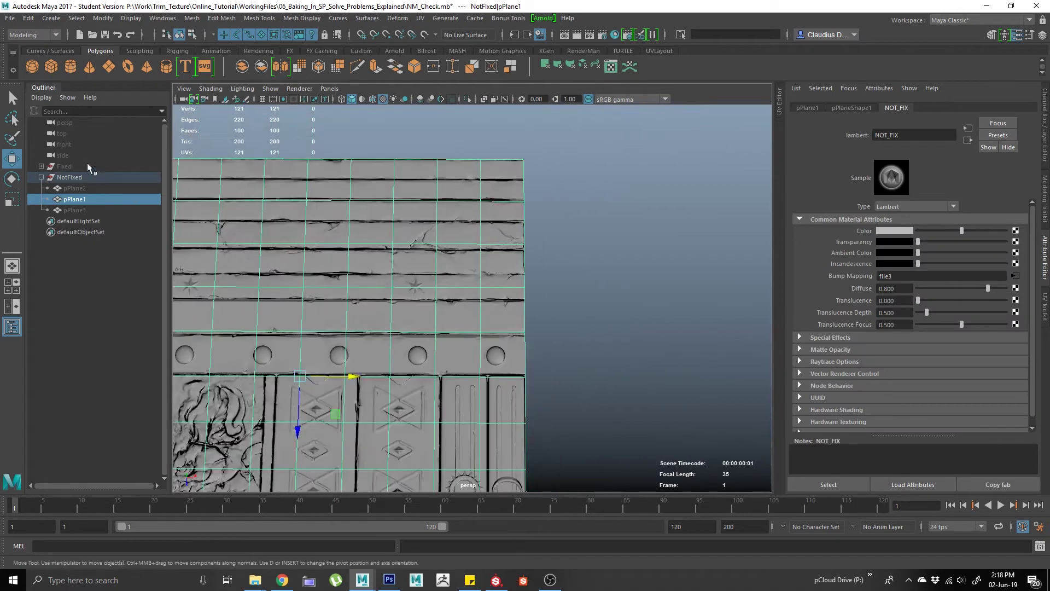
- Unhide pPlane2 and pPlane3 in the NotFixed group and clear the selection
{"action": "left_click", "coordinate": [93, 188]}
{"action": "left_click", "coordinate": [88, 209], "text": "ctrl"}
{"action": "left_click_drag", "start_coordinate": [294, 243], "coordinate": [348, 258]}
{"action": "key", "text": "shift+h"}
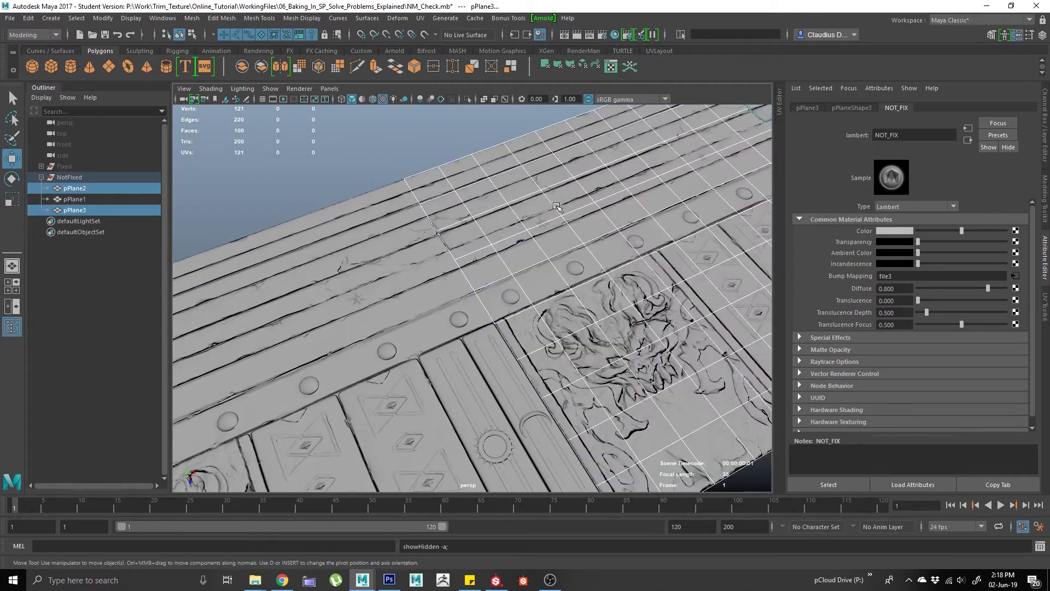
{"action": "left_click_drag", "start_coordinate": [631, 270], "coordinate": [438, 164]}
{"action": "left_click", "coordinate": [438, 164]}
- Examine the normal map seam between two adjacent planes where the cracked stone strips meet
{"action": "left_click_drag", "start_coordinate": [434, 201], "coordinate": [534, 218]}
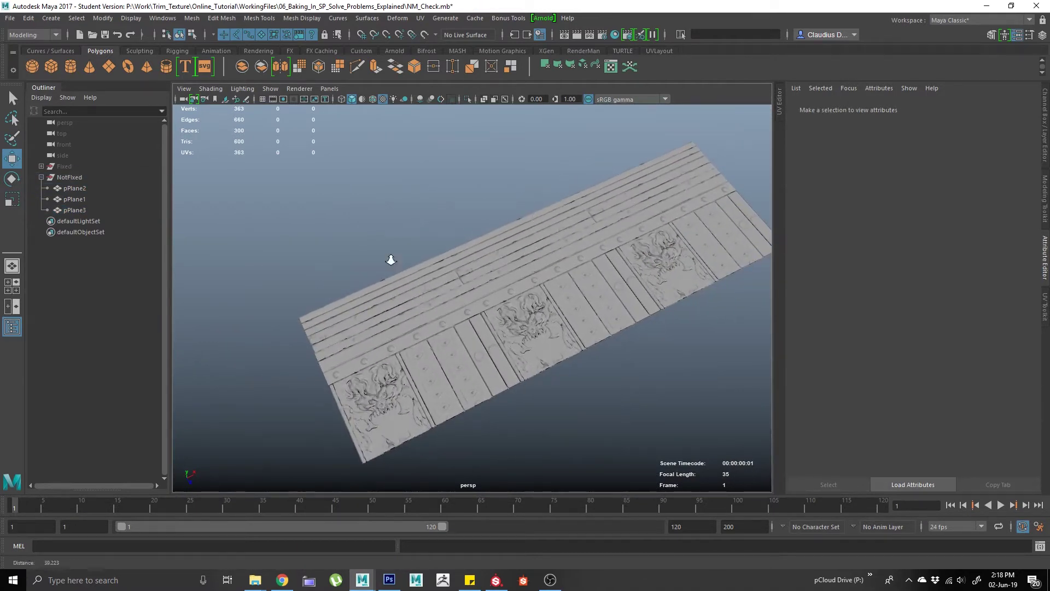
{"action": "scroll", "coordinate": [389, 259], "scroll_direction": "up", "scroll_amount": 5}
{"action": "scroll", "coordinate": [571, 316], "scroll_direction": "up", "scroll_amount": 5}
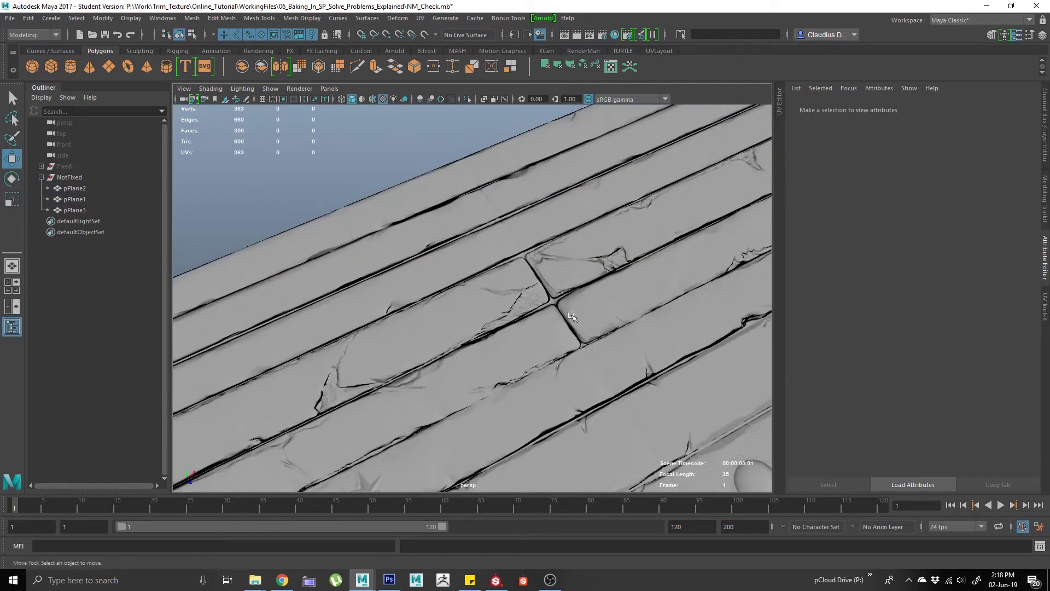
{"action": "scroll", "coordinate": [572, 316], "scroll_direction": "up", "scroll_amount": 3}
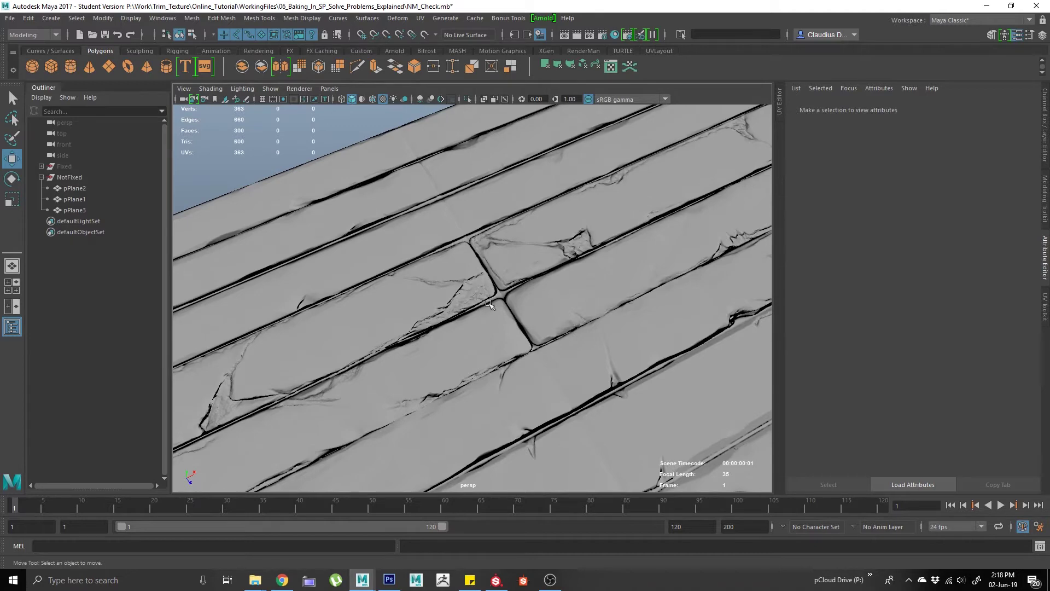
{"action": "scroll", "coordinate": [489, 305], "scroll_direction": "up", "scroll_amount": 4}
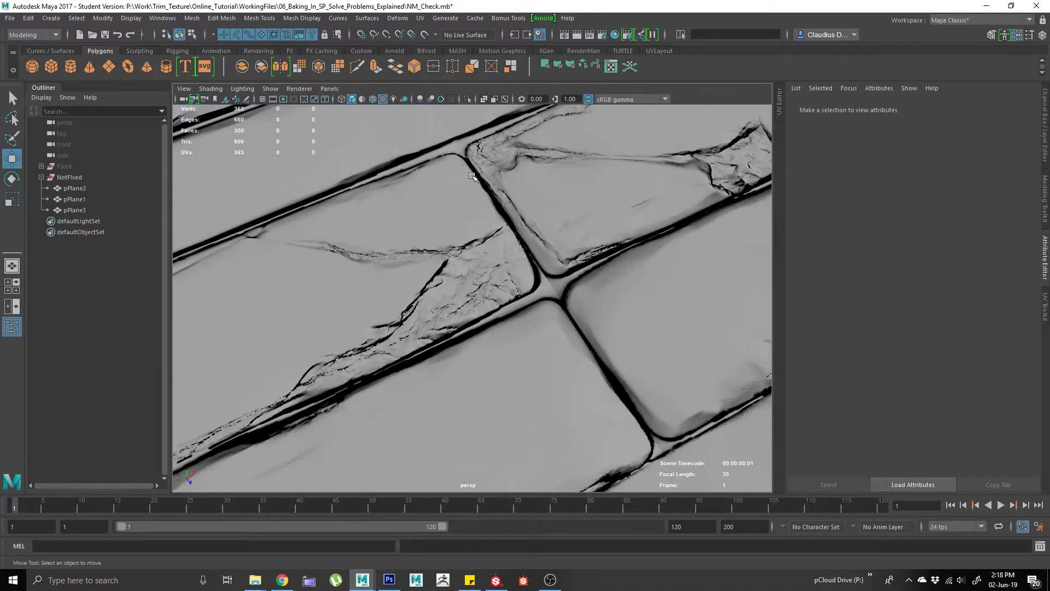
{"action": "scroll", "coordinate": [473, 176], "scroll_direction": "down", "scroll_amount": 4}
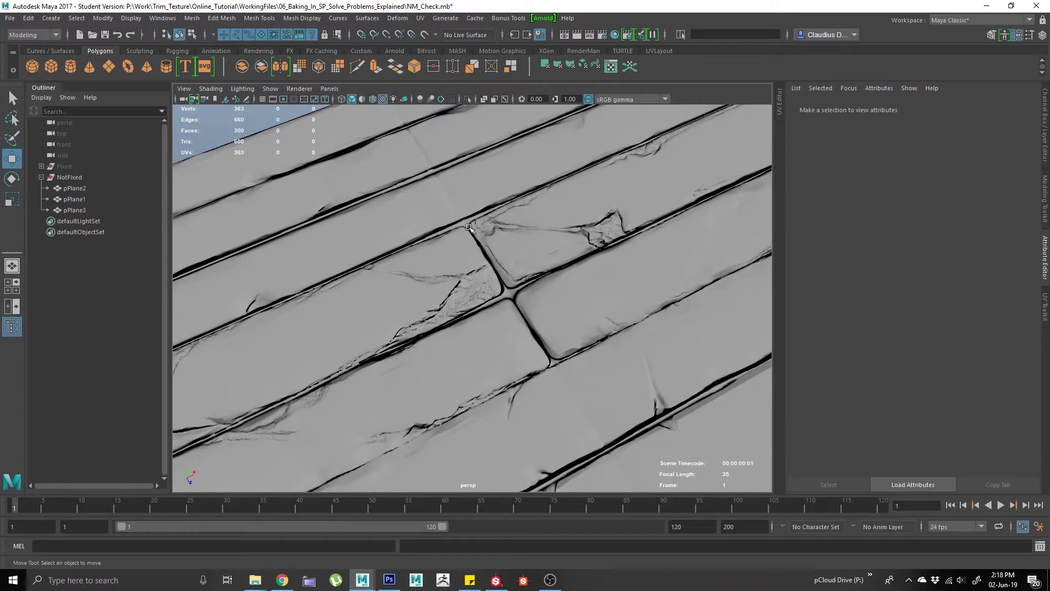
{"action": "scroll", "coordinate": [517, 273], "scroll_direction": "down", "scroll_amount": 6}
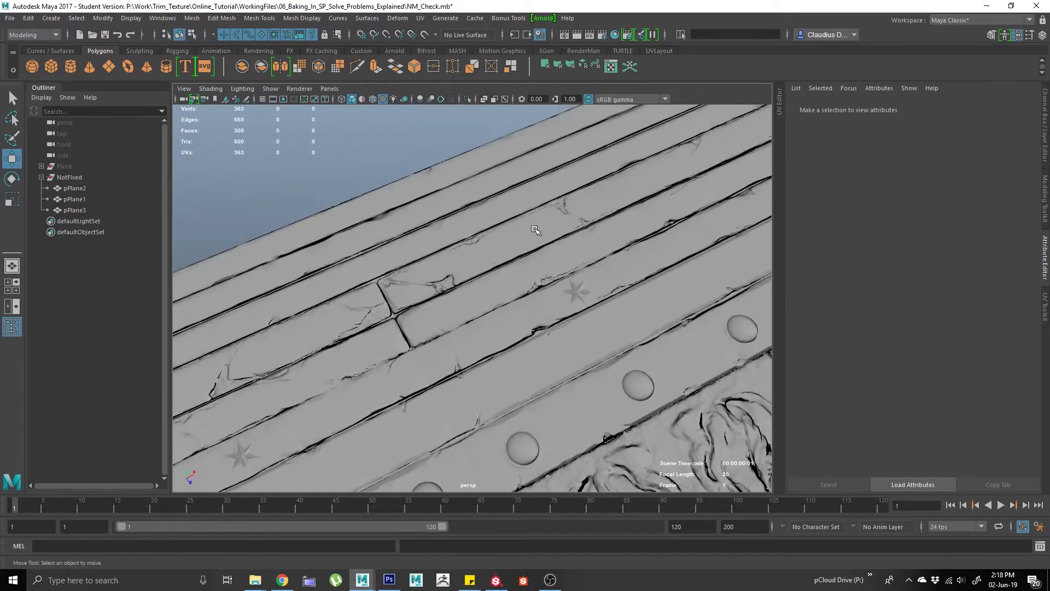
{"action": "scroll", "coordinate": [535, 230], "scroll_direction": "down", "scroll_amount": 3}
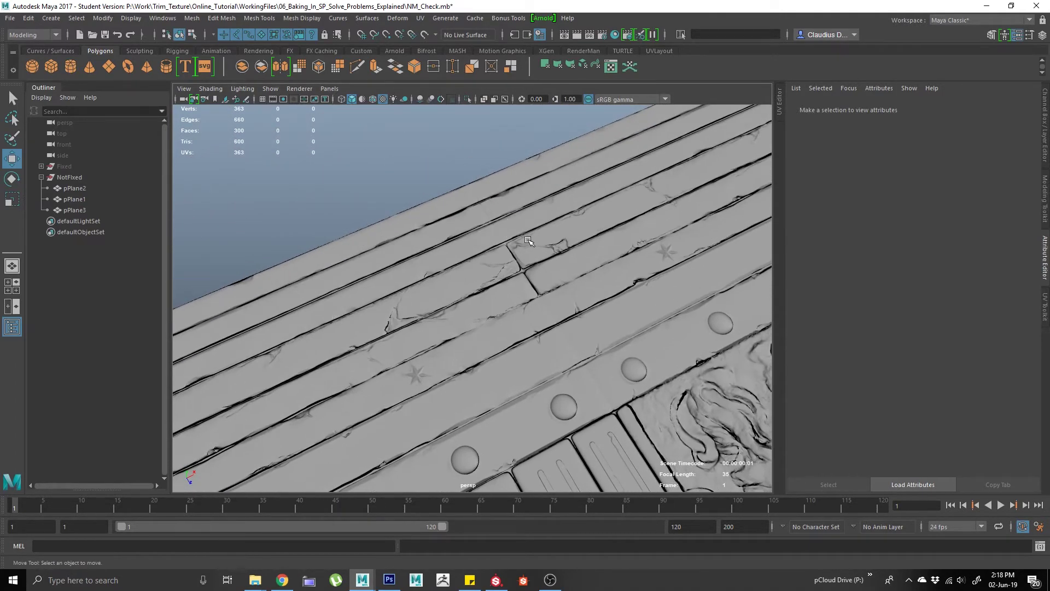
- Examine how the seam between the planes runs across the uppermost strips of the trim
{"action": "left_click_drag", "start_coordinate": [516, 275], "coordinate": [529, 229]}
{"action": "left_click_drag", "start_coordinate": [442, 227], "coordinate": [509, 331]}
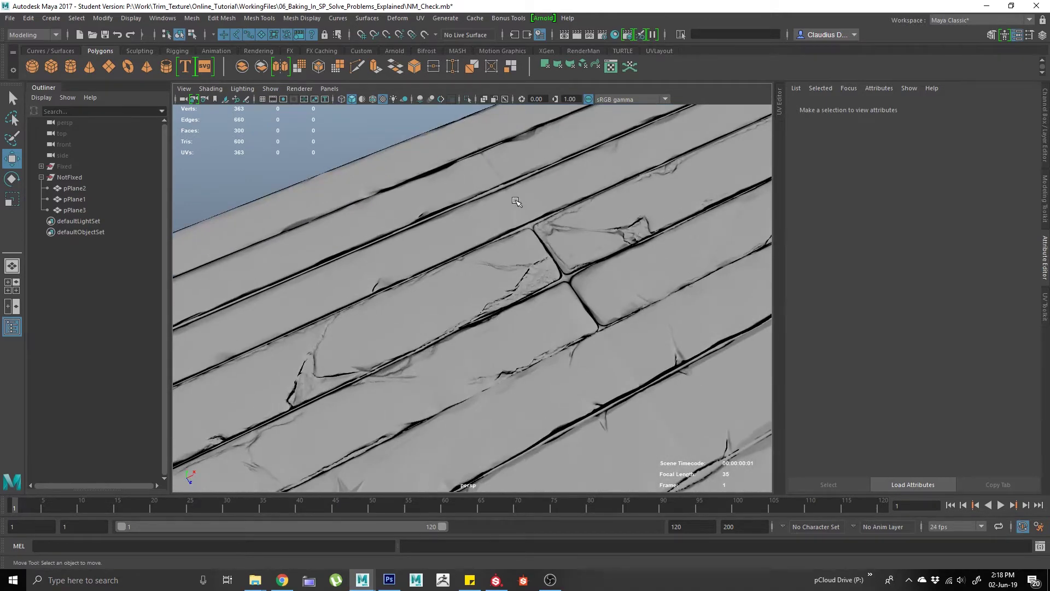
{"action": "left_click_drag", "start_coordinate": [515, 202], "coordinate": [458, 241]}
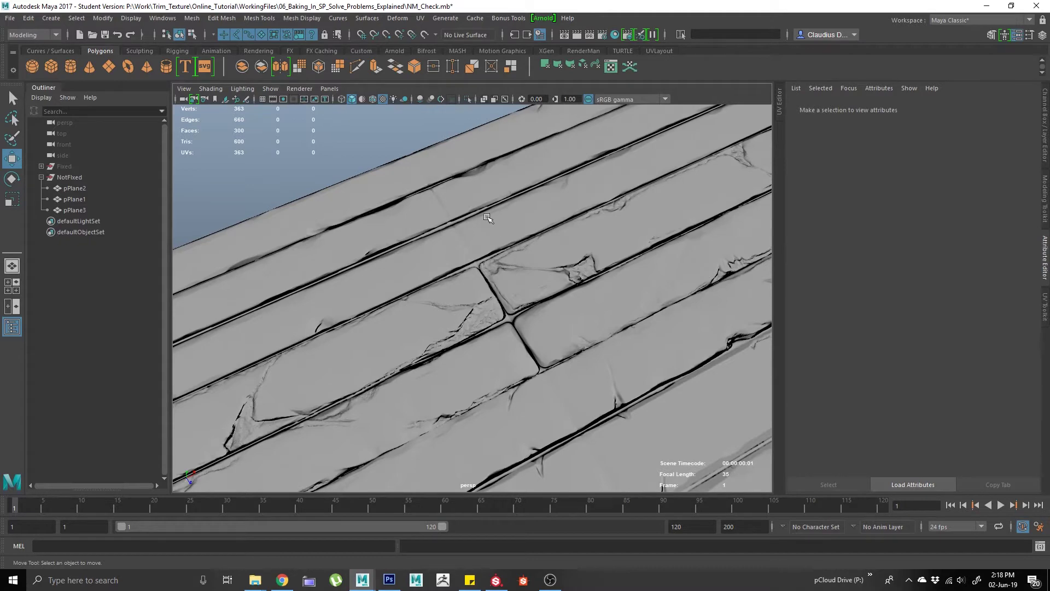
{"action": "left_click_drag", "start_coordinate": [488, 217], "coordinate": [501, 259]}
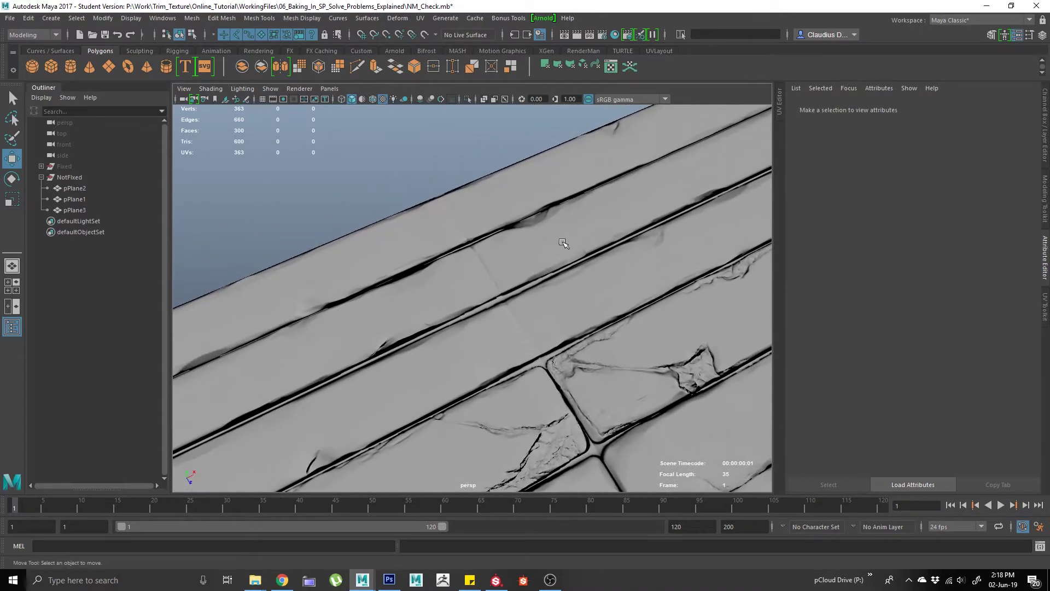
{"action": "scroll", "coordinate": [529, 278], "scroll_direction": "up", "scroll_amount": 3}
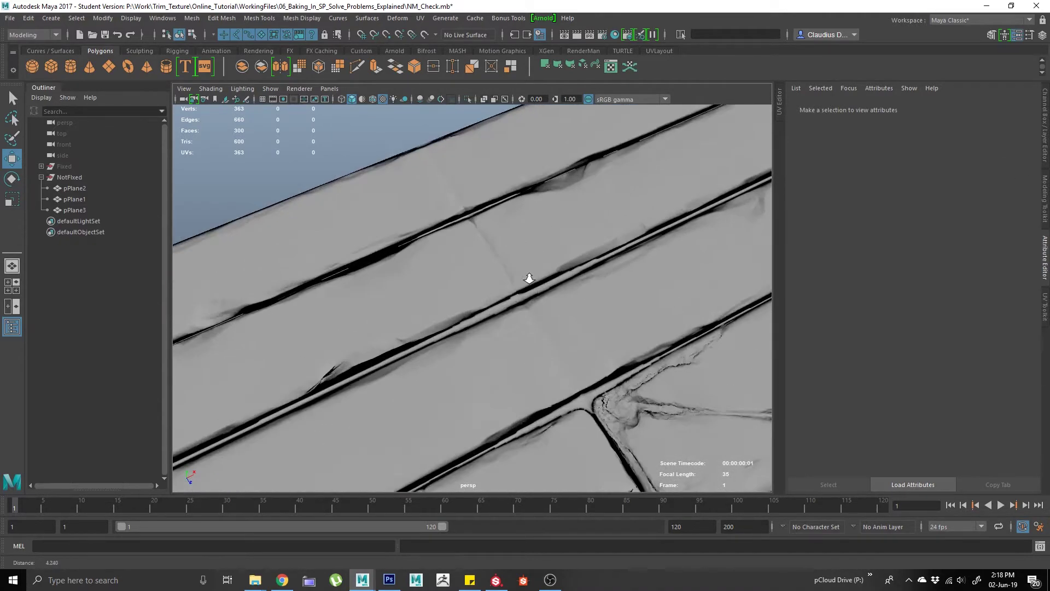
{"action": "scroll", "coordinate": [529, 278], "scroll_direction": "up", "scroll_amount": 2}
{"action": "scroll", "coordinate": [568, 277], "scroll_direction": "down", "scroll_amount": 3}
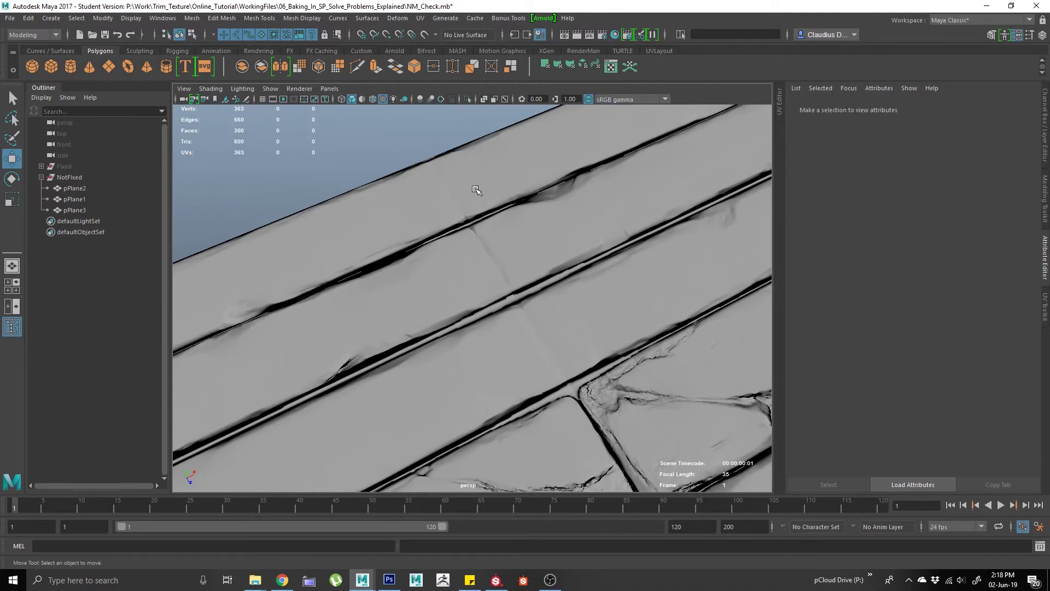
{"action": "scroll", "coordinate": [643, 289], "scroll_direction": "down", "scroll_amount": 2}
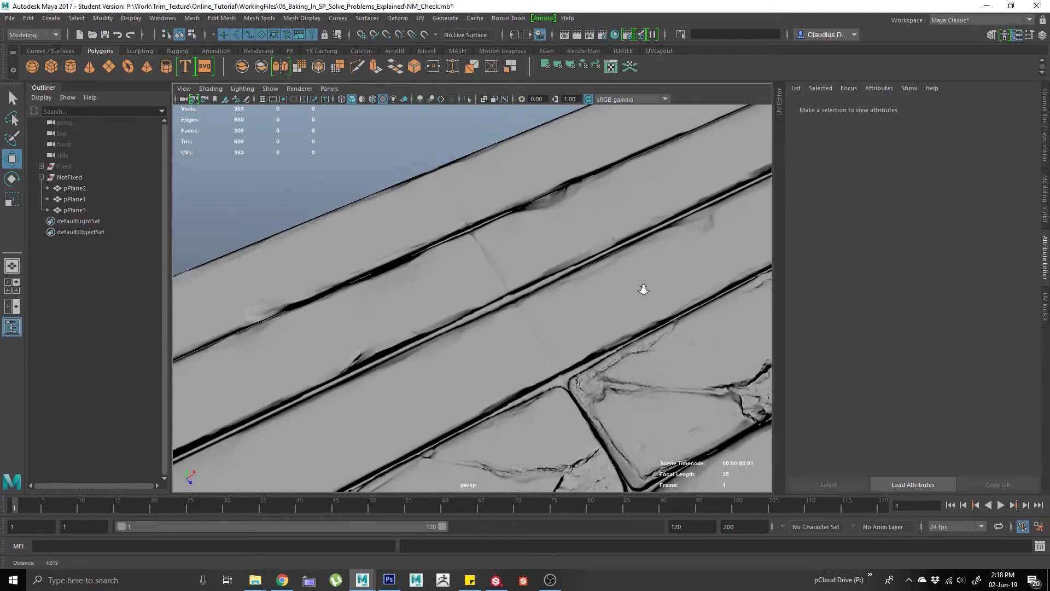
{"action": "scroll", "coordinate": [644, 289], "scroll_direction": "down", "scroll_amount": 1}
{"action": "scroll", "coordinate": [553, 305], "scroll_direction": "up", "scroll_amount": 3}
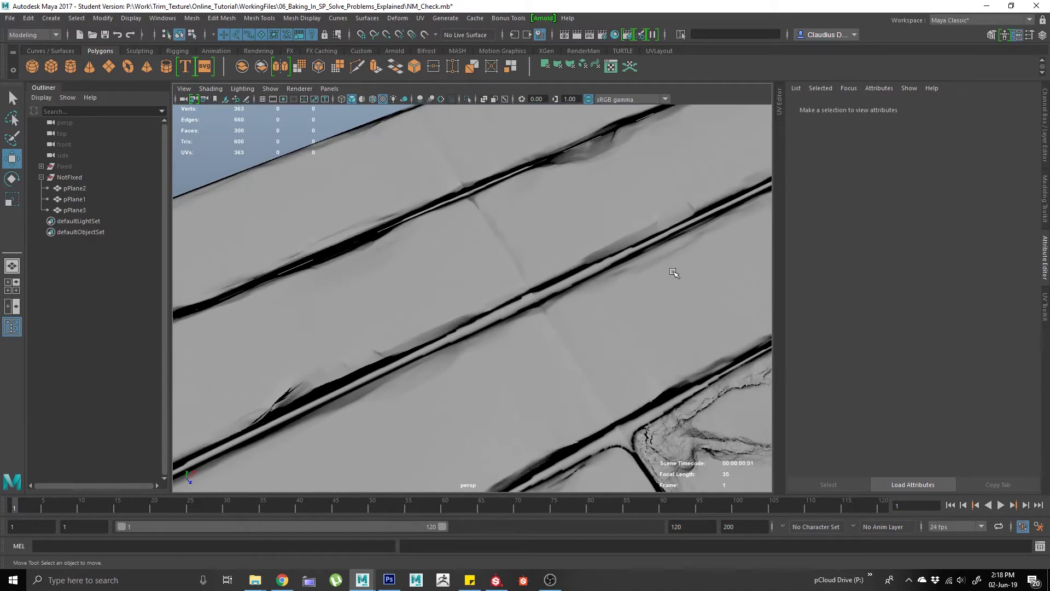
- Inspect the tiled planes as a whole and follow the seam from the stone strips down to the rivet strip
{"action": "left_click_drag", "start_coordinate": [673, 272], "coordinate": [432, 240]}
{"action": "left_click_drag", "start_coordinate": [504, 276], "coordinate": [650, 118]}
{"action": "left_click_drag", "start_coordinate": [454, 312], "coordinate": [520, 229]}
{"action": "left_click_drag", "start_coordinate": [520, 229], "coordinate": [308, 325]}
{"action": "left_click_drag", "start_coordinate": [585, 230], "coordinate": [546, 247]}
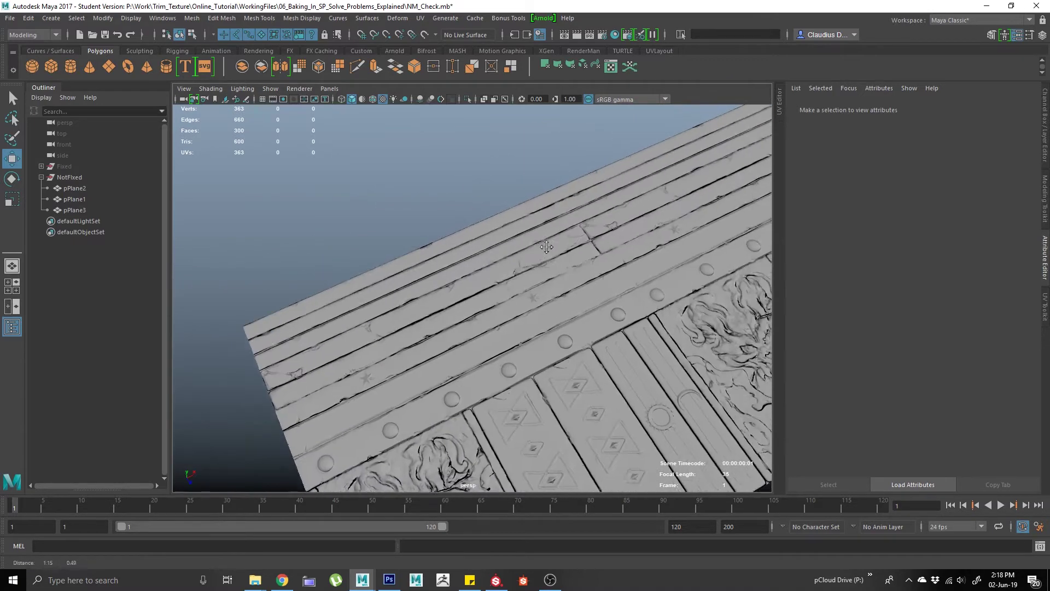
{"action": "scroll", "coordinate": [547, 247], "scroll_direction": "up", "scroll_amount": 5}
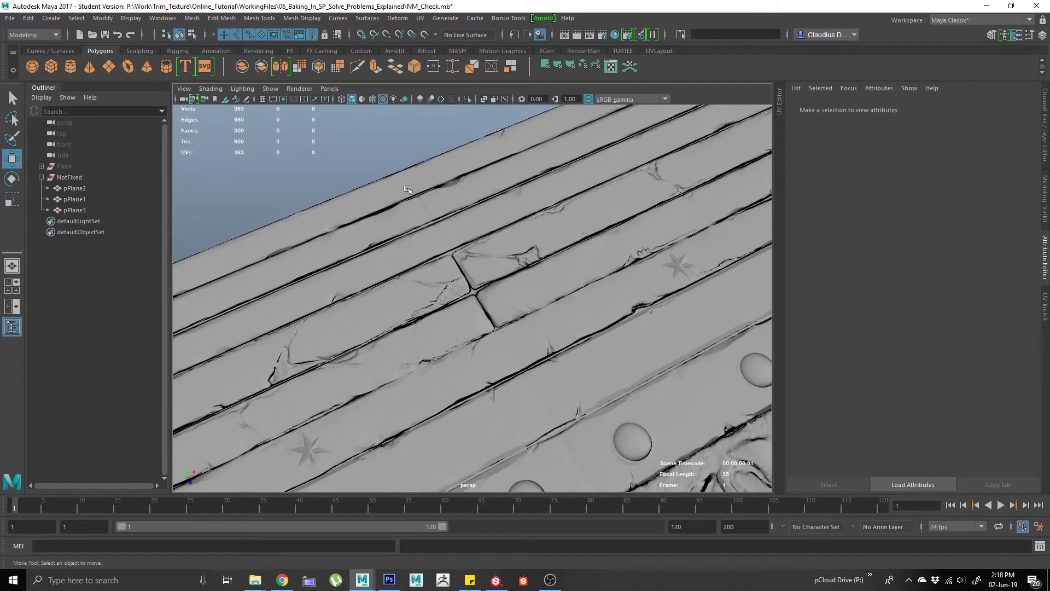
{"action": "scroll", "coordinate": [459, 282], "scroll_direction": "up", "scroll_amount": 3}
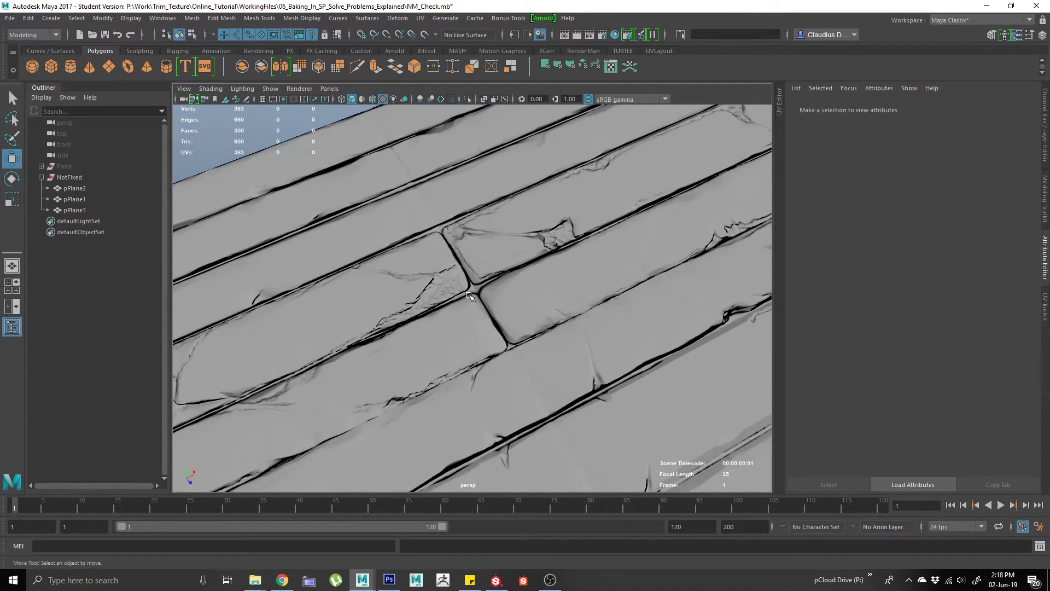
{"action": "left_click_drag", "start_coordinate": [575, 336], "coordinate": [485, 225]}
{"action": "scroll", "coordinate": [485, 265], "scroll_direction": "down", "scroll_amount": 2}
{"action": "scroll", "coordinate": [485, 265], "scroll_direction": "up", "scroll_amount": 2}
{"action": "left_click_drag", "start_coordinate": [546, 238], "coordinate": [496, 239]}
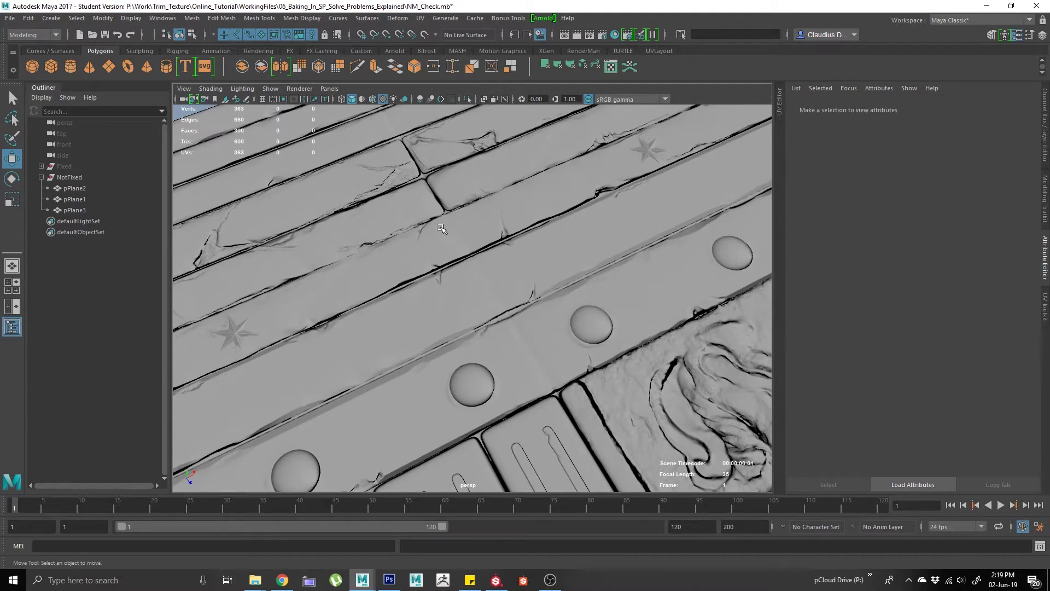
{"action": "left_click_drag", "start_coordinate": [542, 225], "coordinate": [482, 250]}
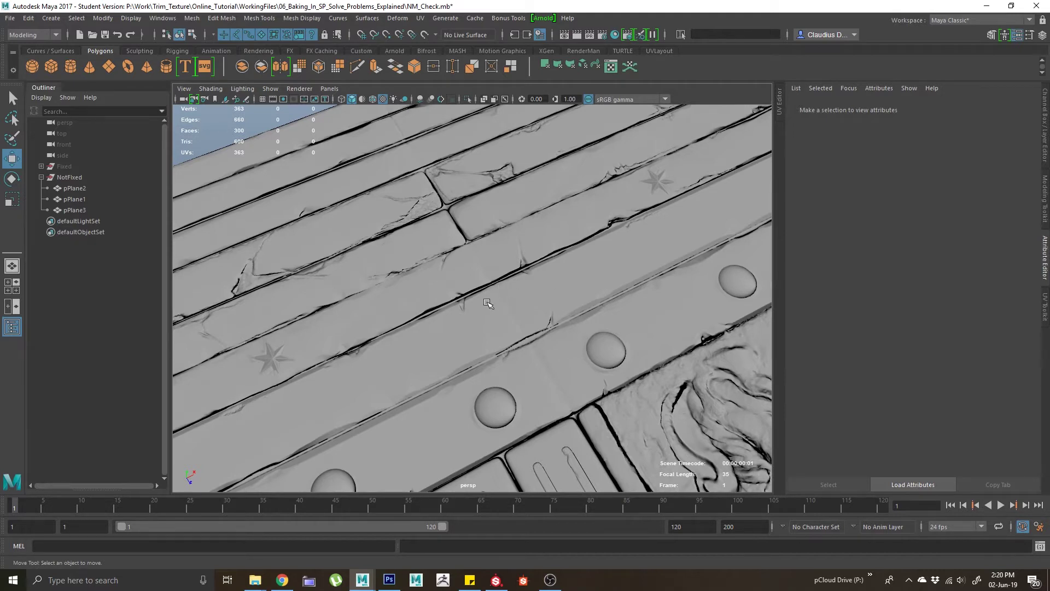
{"action": "left_click_drag", "start_coordinate": [611, 305], "coordinate": [389, 198]}
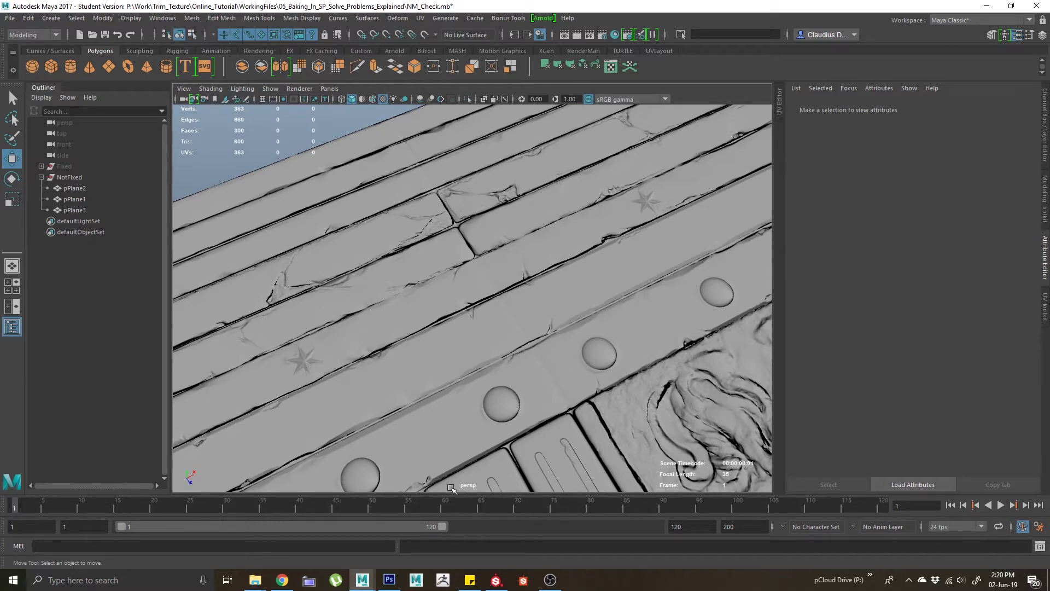
- Switch to Nm.psd in Photoshop, select the Background layer and activate the Brush tool
{"action": "left_click", "coordinate": [388, 580]}
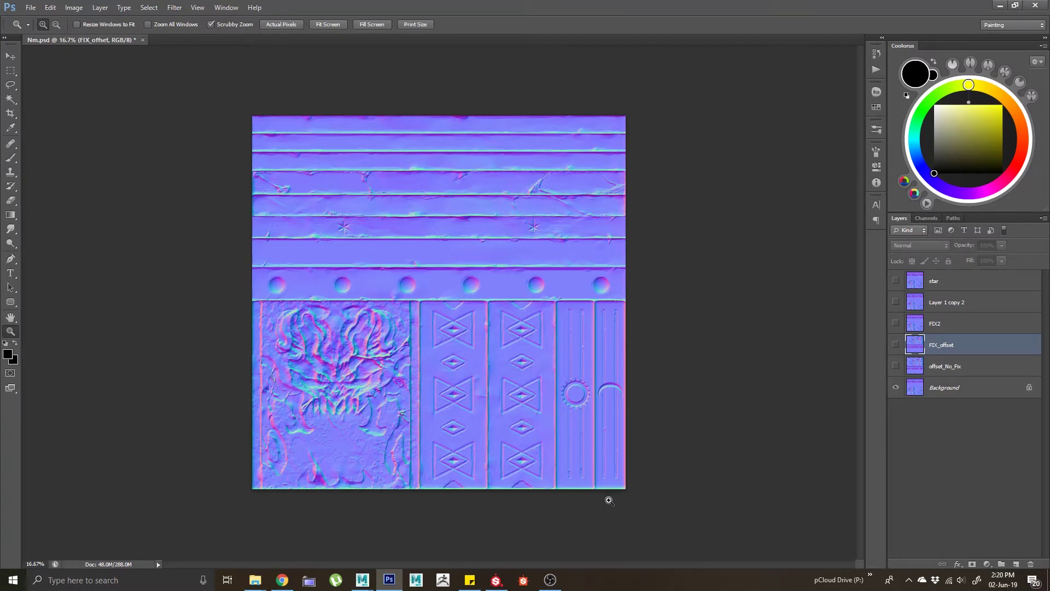
{"action": "left_click", "coordinate": [935, 386]}
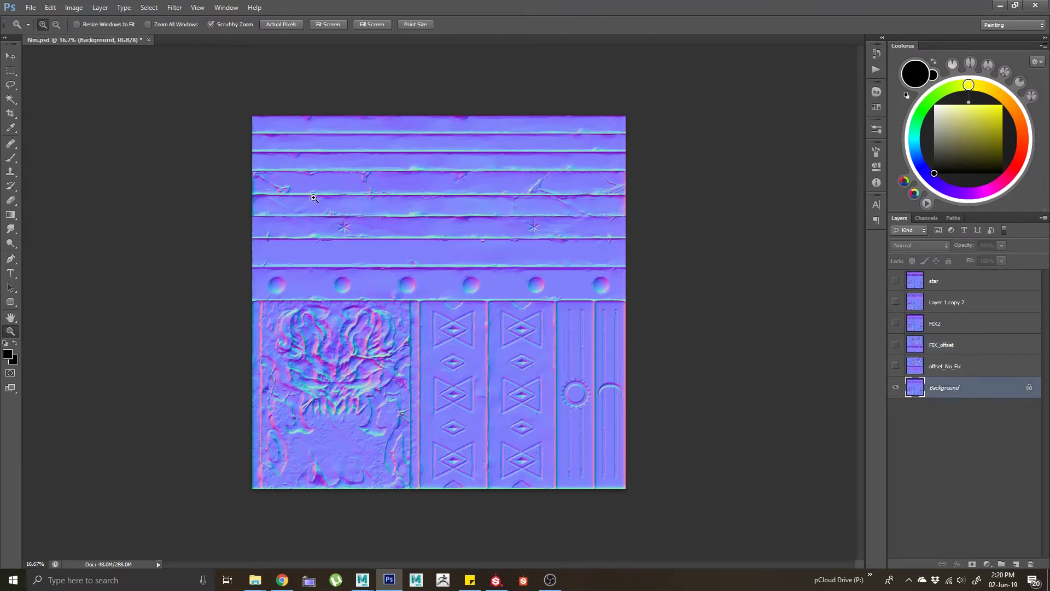
{"action": "key", "text": "b"}
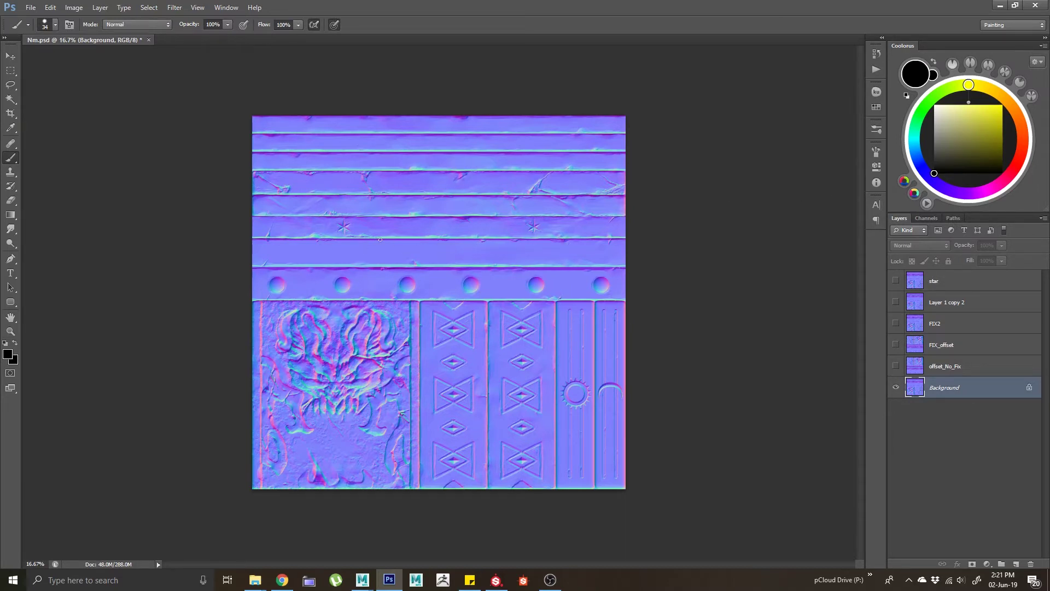
- Locate the Offset filter and check the normal map's pixel dimensions in the Image Size settings without changing them
{"action": "left_click", "coordinate": [175, 7]}
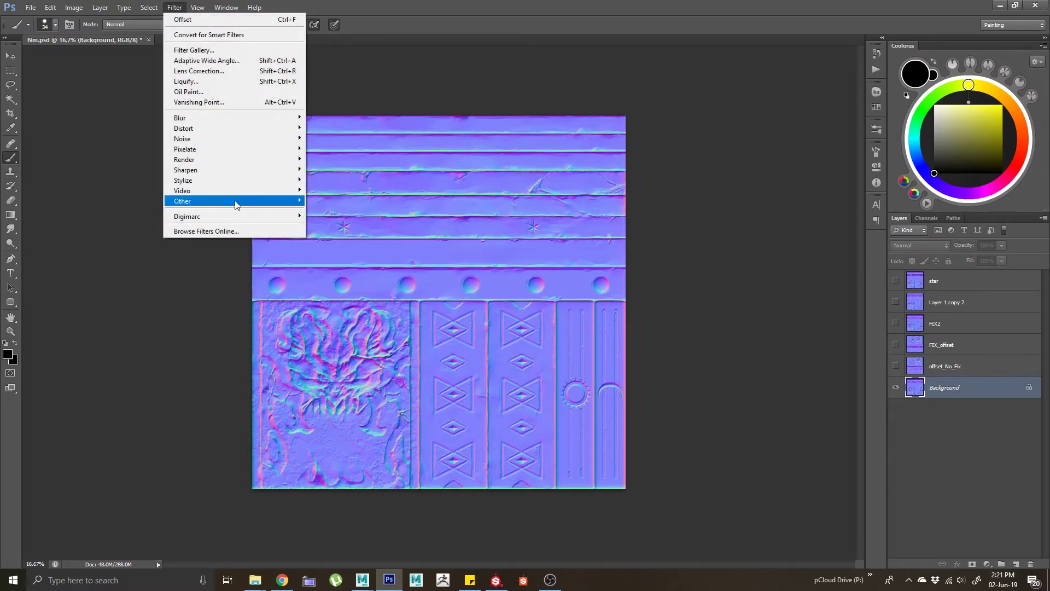
{"action": "mouse_move", "coordinate": [238, 202]}
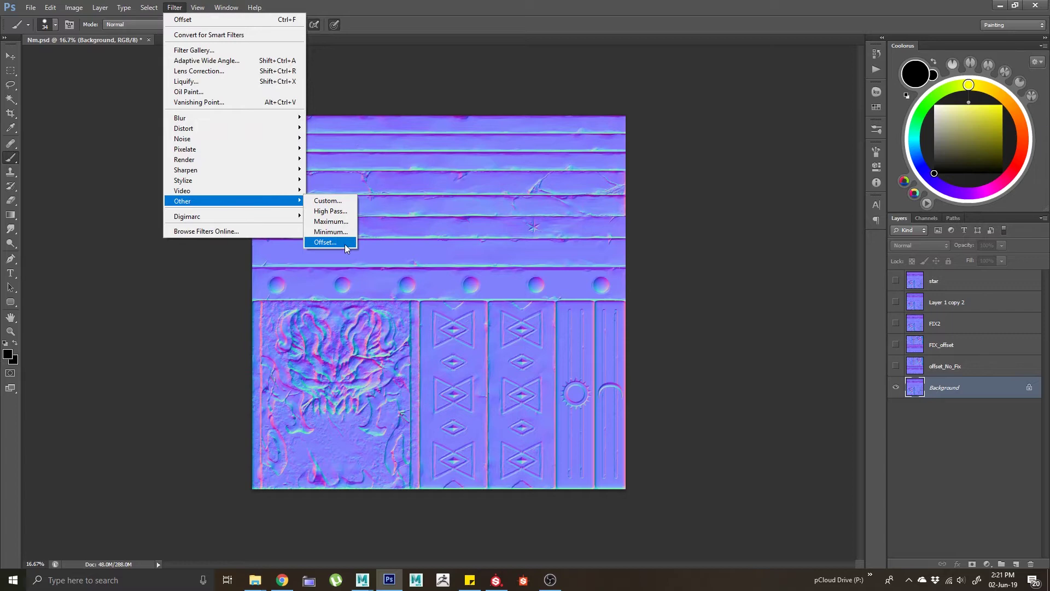
{"action": "mouse_move", "coordinate": [74, 7]}
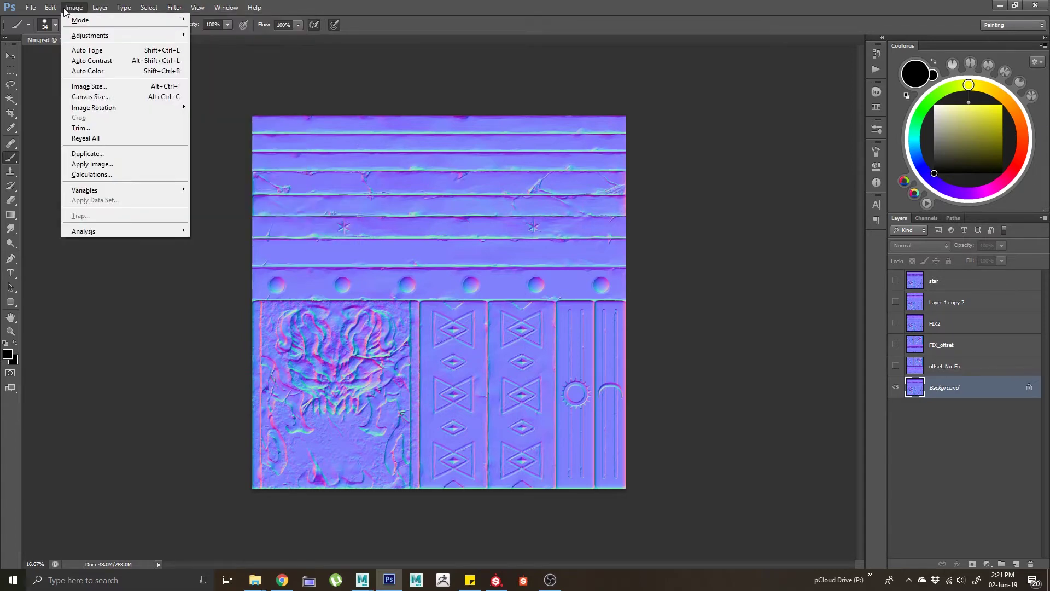
{"action": "left_click", "coordinate": [118, 89]}
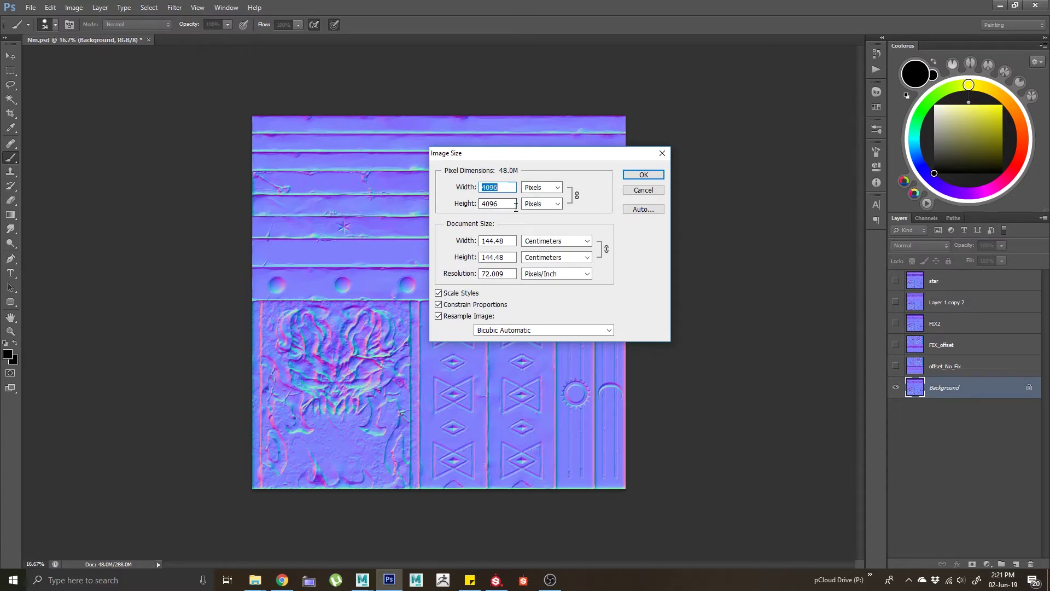
{"action": "left_click", "coordinate": [628, 190]}
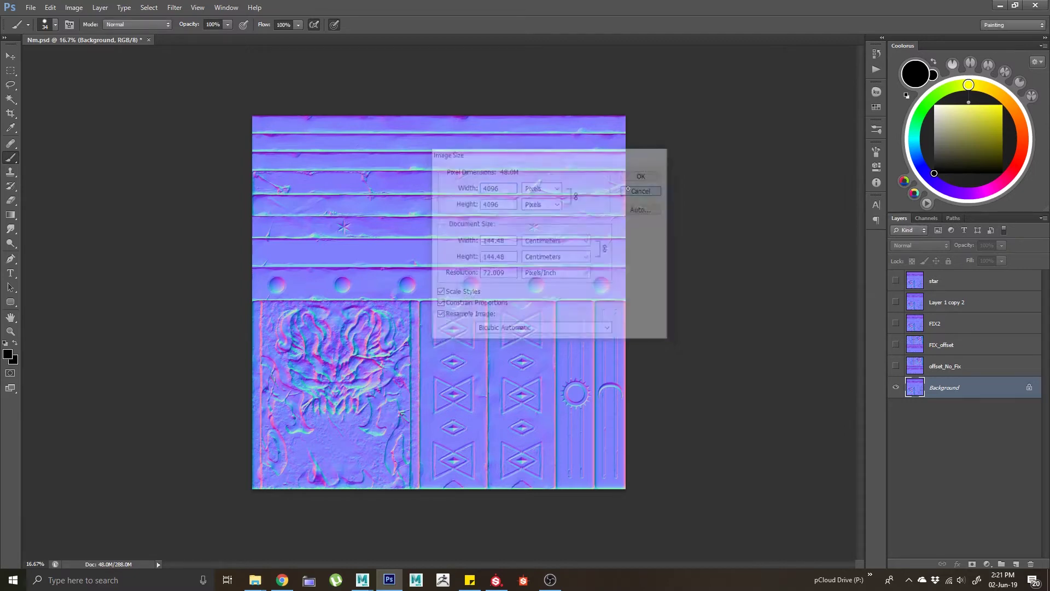
- Apply the Offset filter to the Background layer with 2048 pixels horizontally, 2048 pixels vertically and Wrap Around for undefined areas
{"action": "left_click", "coordinate": [175, 7]}
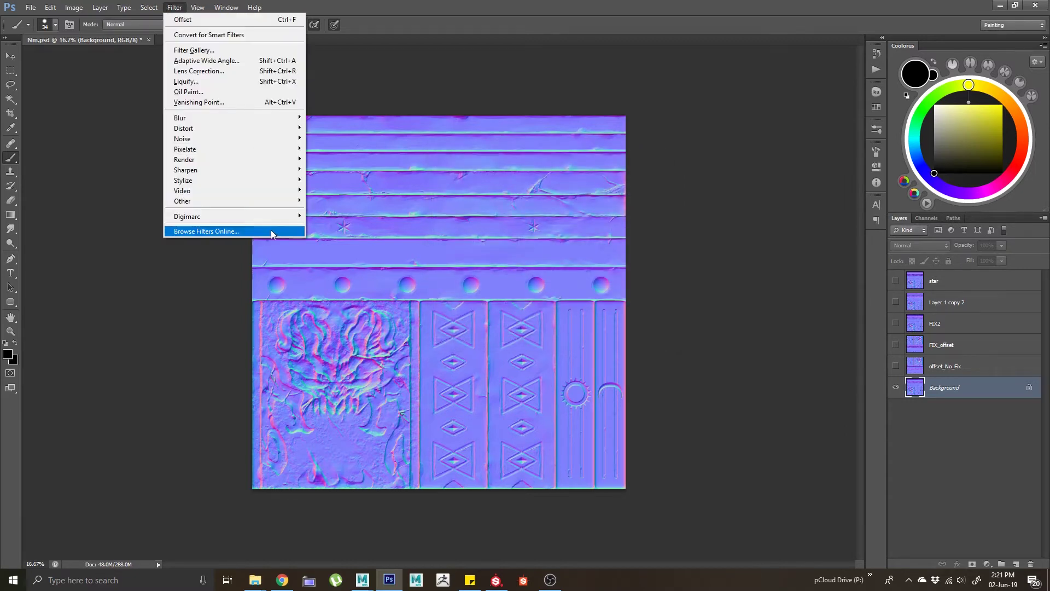
{"action": "mouse_move", "coordinate": [277, 203]}
{"action": "left_click", "coordinate": [326, 242]}
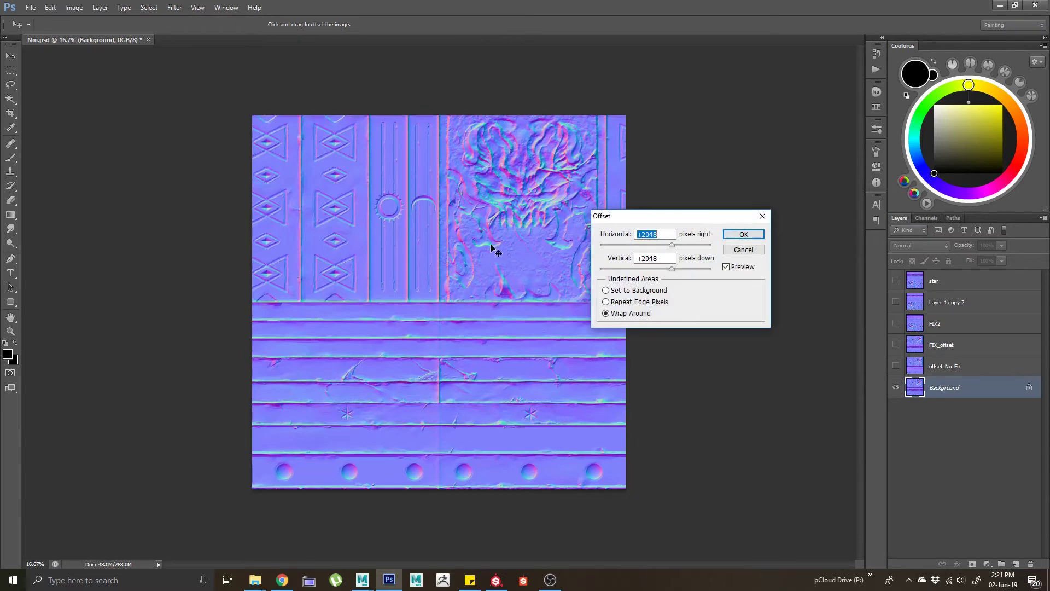
{"action": "left_click_drag", "start_coordinate": [672, 245], "coordinate": [649, 269]}
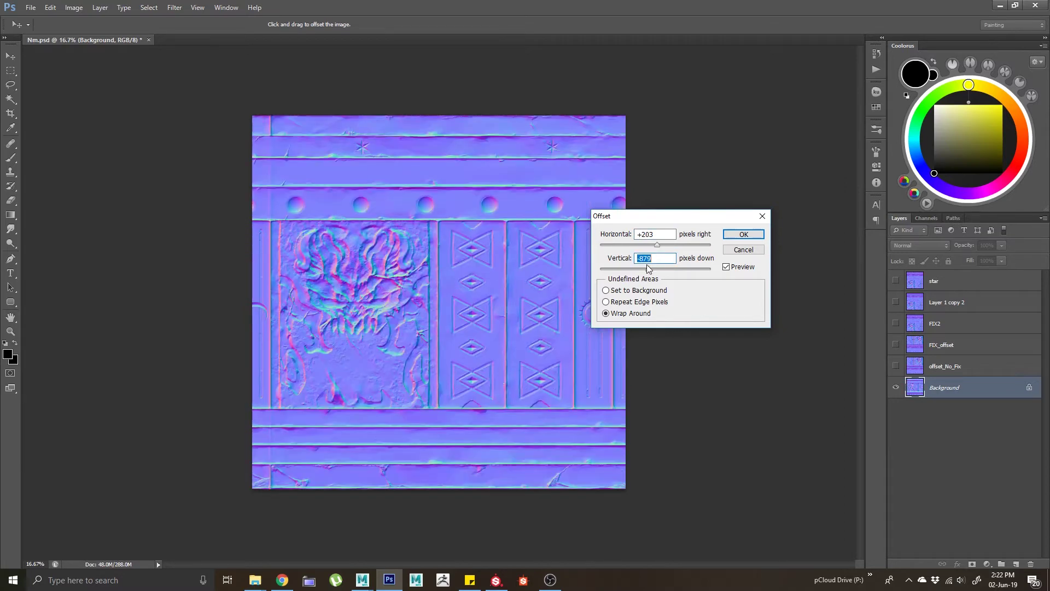
{"action": "left_click_drag", "start_coordinate": [659, 234], "coordinate": [569, 242]}
{"action": "type", "text": "2048"}
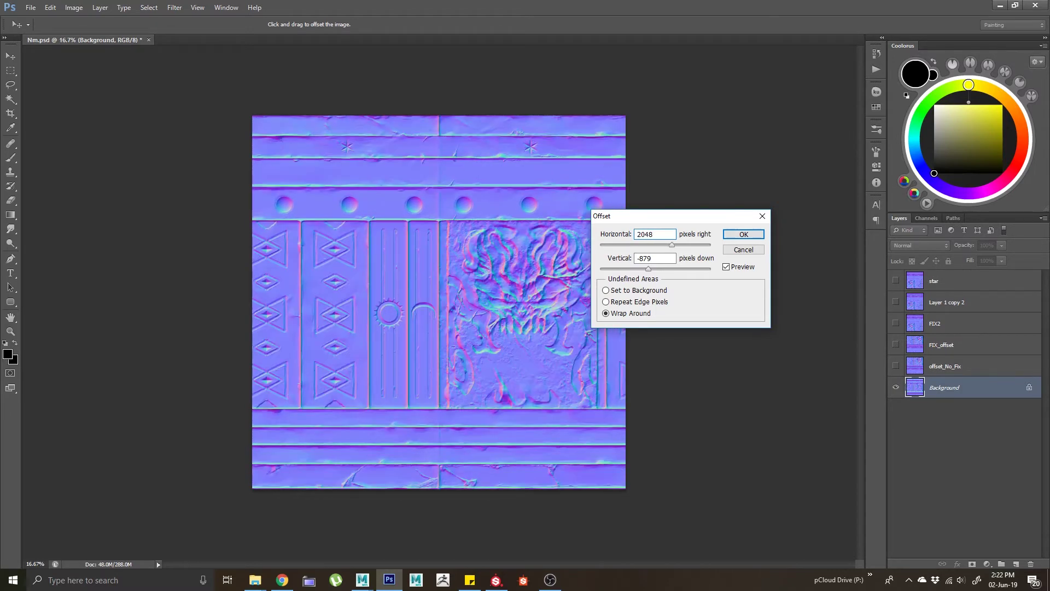
{"action": "key", "text": "Tab"}
{"action": "type", "text": "2048"}
{"action": "key", "text": "Return"}
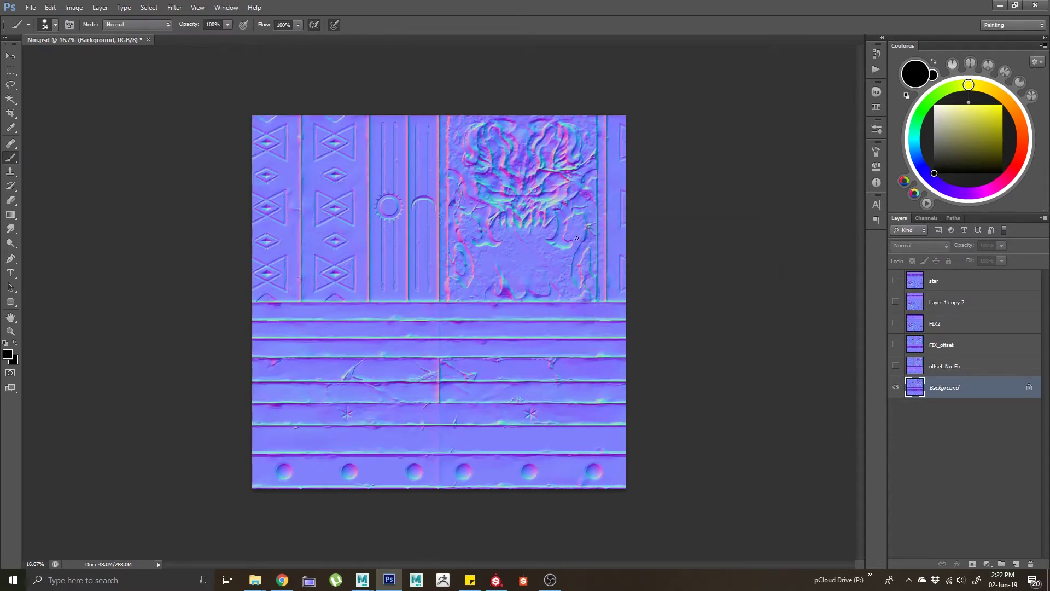
- Check the normal map's pixel width and height in the Image Size settings without changing them
{"action": "left_click", "coordinate": [74, 8]}
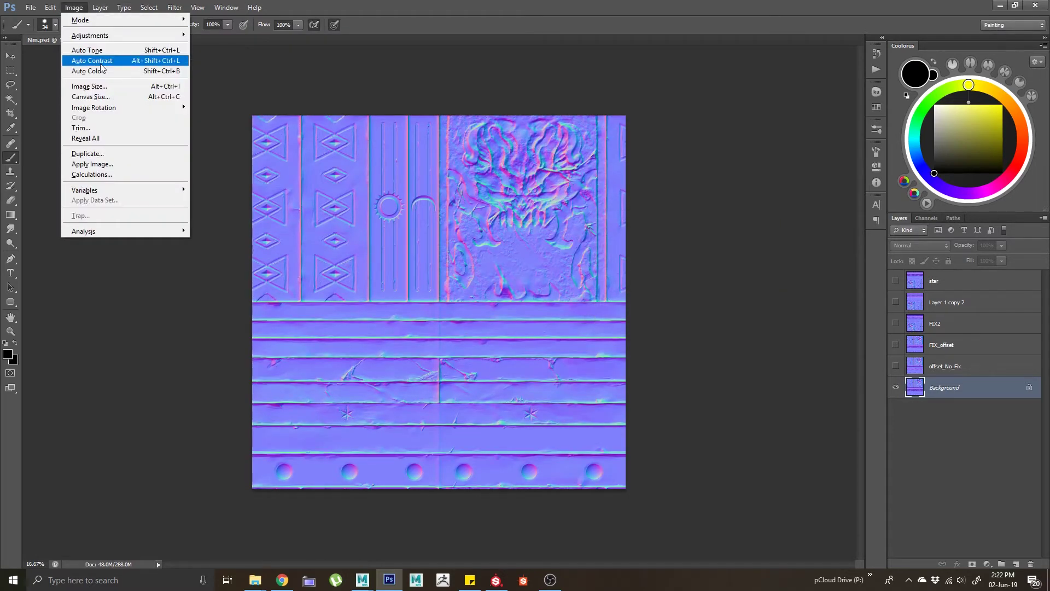
{"action": "left_click", "coordinate": [98, 89]}
{"action": "left_click_drag", "start_coordinate": [500, 203], "coordinate": [462, 209]}
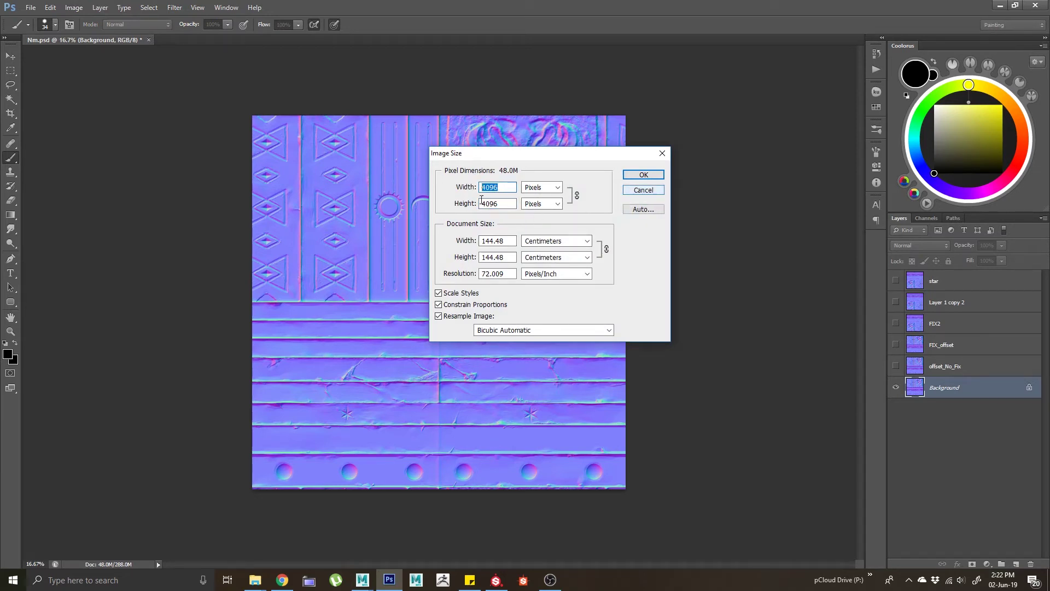
{"action": "left_click", "coordinate": [643, 190]}
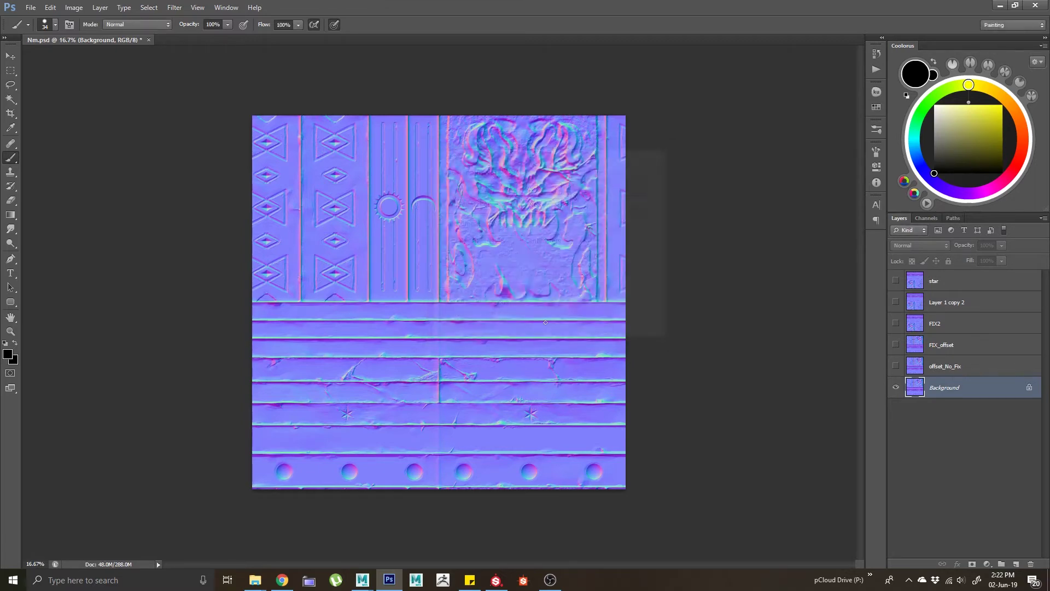
- Examine the vertical seam through the middle of the offset normal map, from the upper strips down to the rivet strip
{"action": "key", "text": "z"}
{"action": "left_click", "coordinate": [454, 387]}
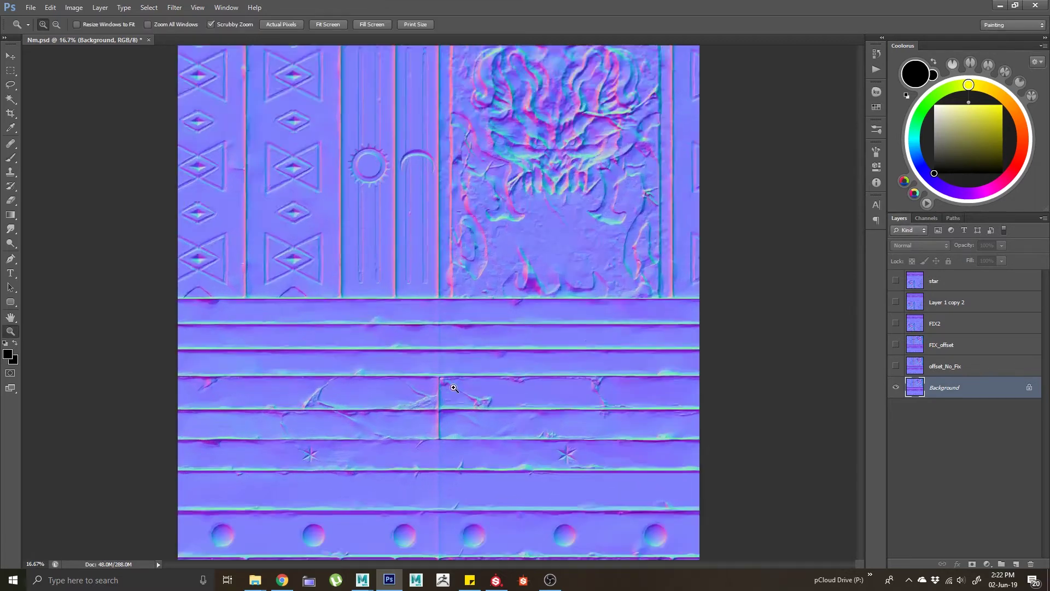
{"action": "left_click", "coordinate": [453, 385]}
{"action": "left_click", "coordinate": [445, 382]}
{"action": "left_click_drag", "start_coordinate": [444, 260], "coordinate": [480, 331]}
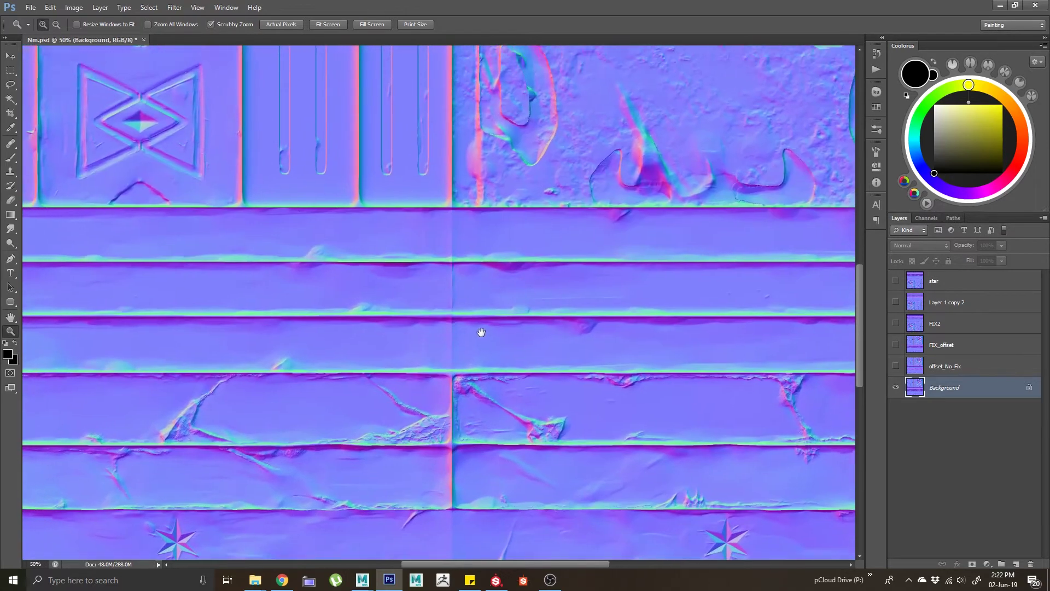
{"action": "left_click", "coordinate": [443, 256]}
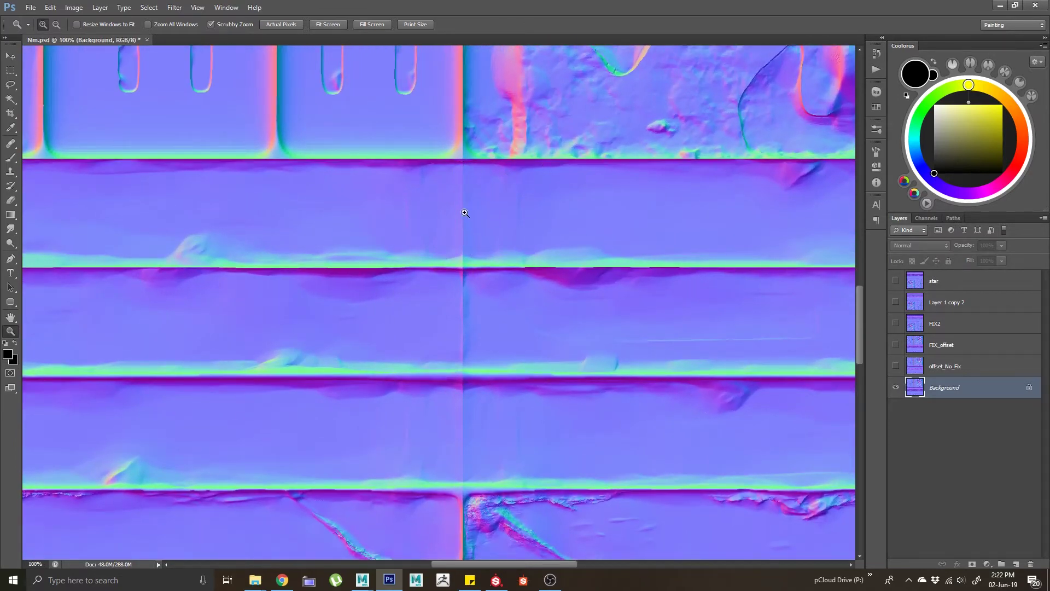
{"action": "scroll", "coordinate": [474, 268], "scroll_direction": "down", "scroll_amount": 7}
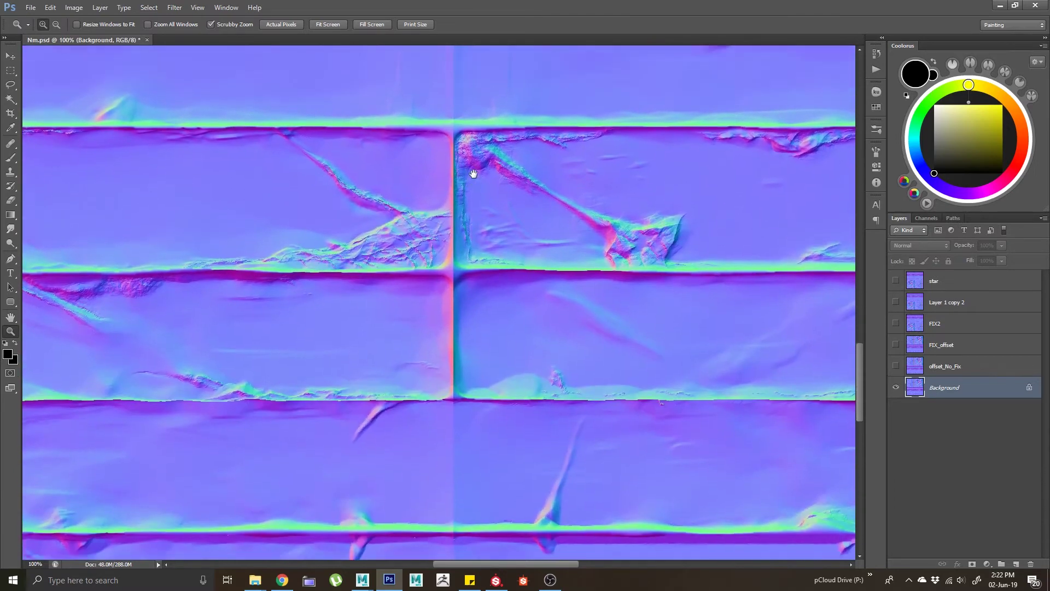
{"action": "left_click_drag", "start_coordinate": [471, 385], "coordinate": [480, 330]}
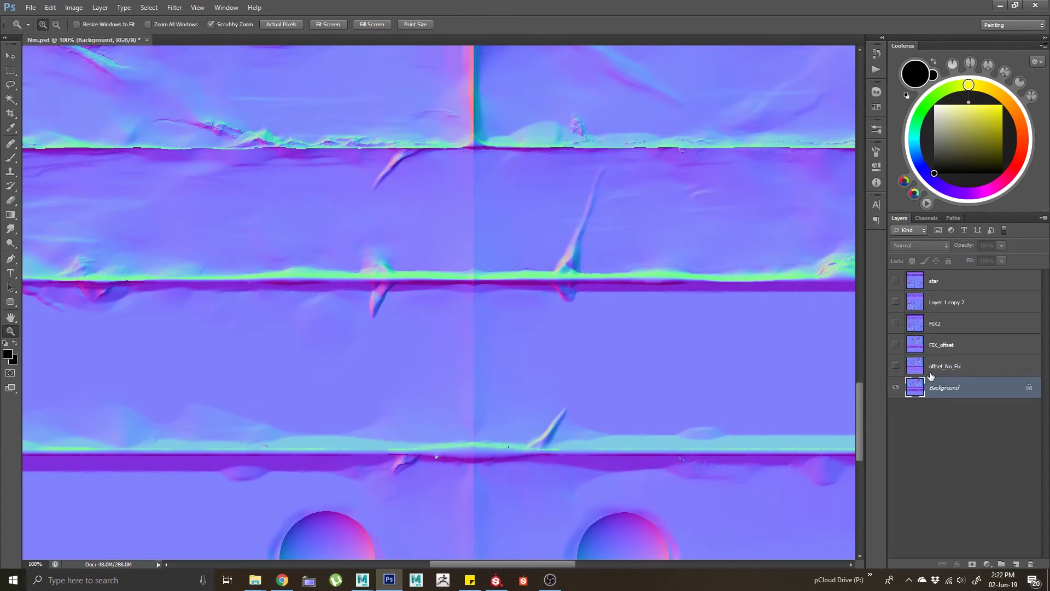
- Duplicate the Background layer and activate the Spot Healing Brush Tool
{"action": "key", "text": "ctrl+j"}
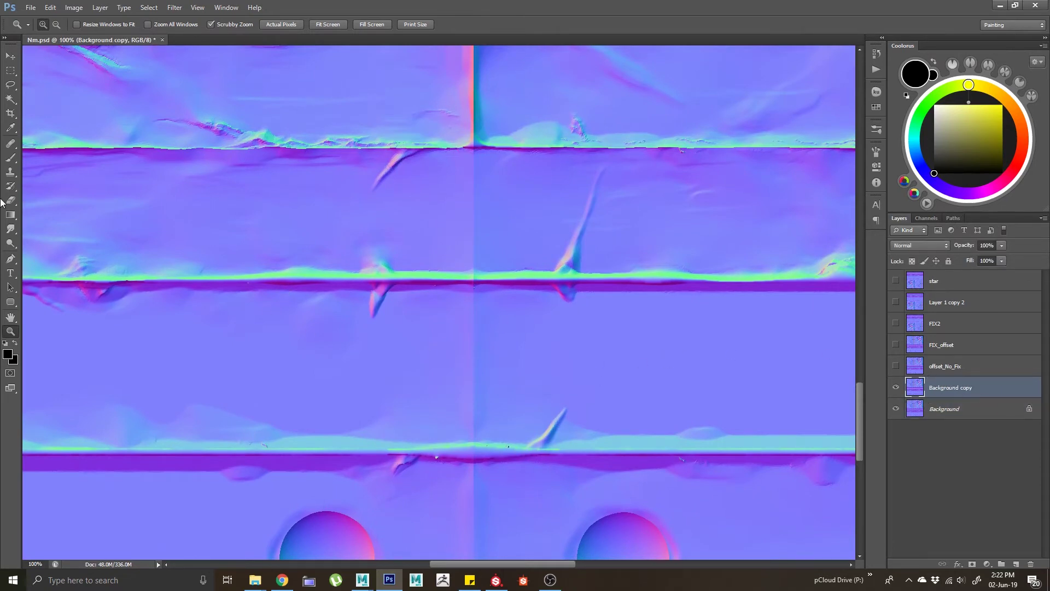
{"action": "left_click", "coordinate": [14, 145]}
{"action": "left_click", "coordinate": [11, 148]}
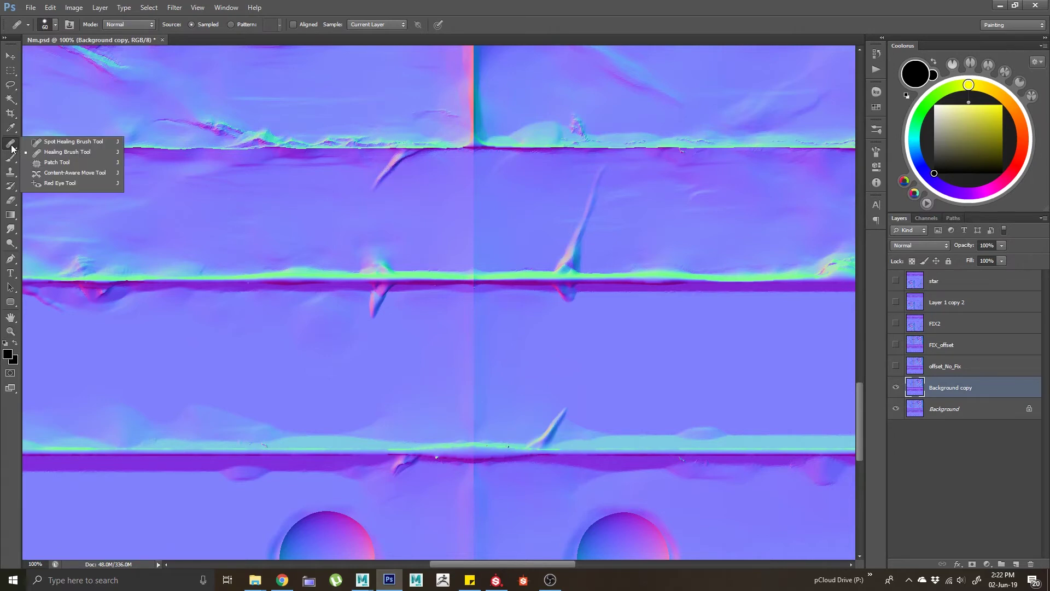
{"action": "left_click", "coordinate": [51, 144]}
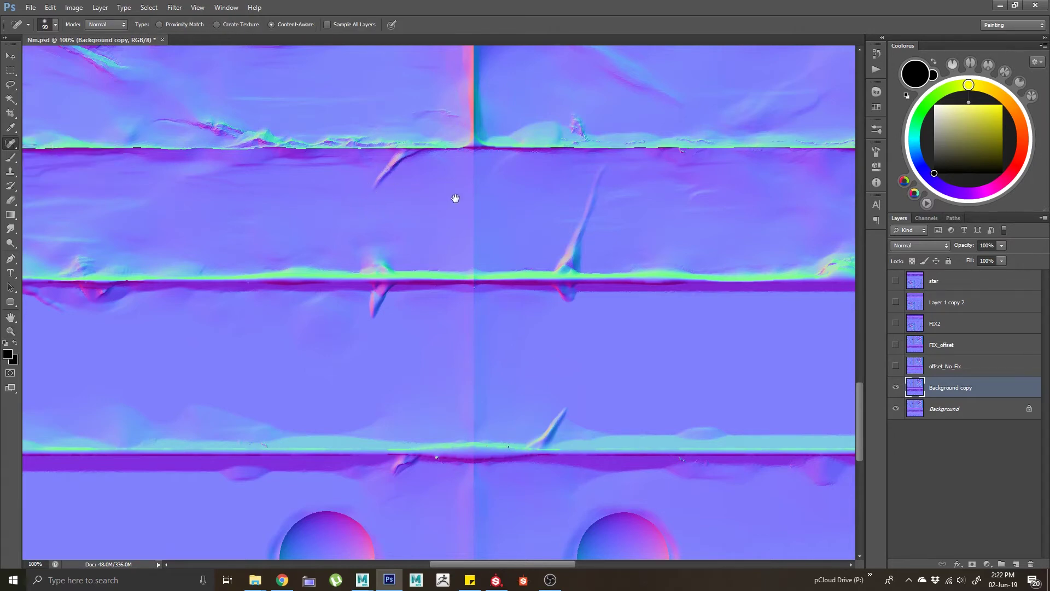
- Adjust the healing brush hardness and heal the vertical seam across the plain strip above the rivets
{"action": "left_click_drag", "start_coordinate": [457, 196], "coordinate": [497, 251]}
{"action": "mouse_move", "coordinate": [512, 358]}
{"action": "left_mouse_down"}
{"action": "mouse_move", "coordinate": [463, 281]}
{"action": "mouse_move", "coordinate": [466, 395]}
{"action": "left_mouse_up"}
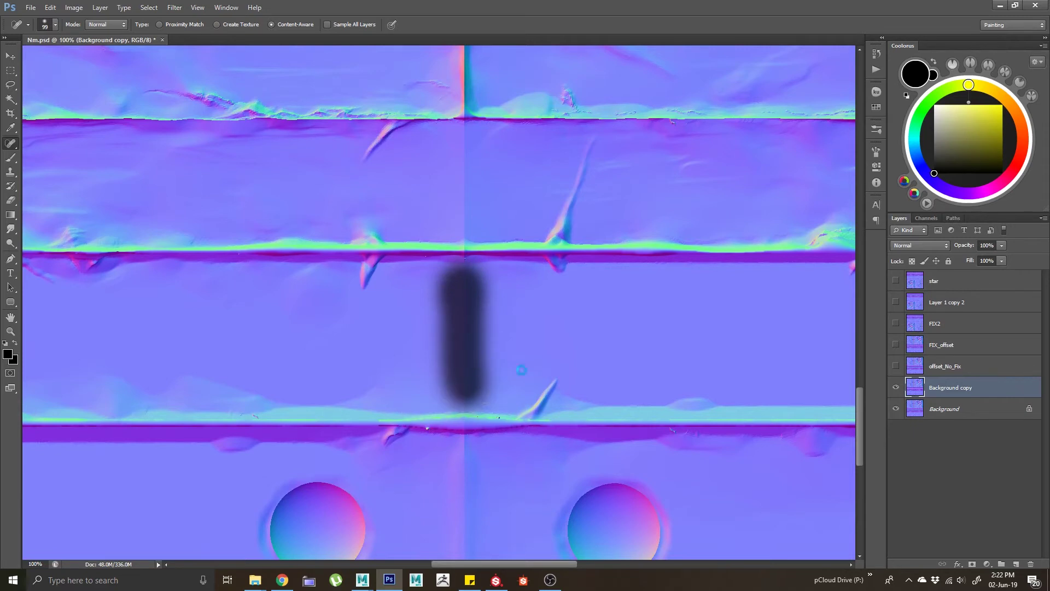
{"action": "right_click", "coordinate": [520, 310]}
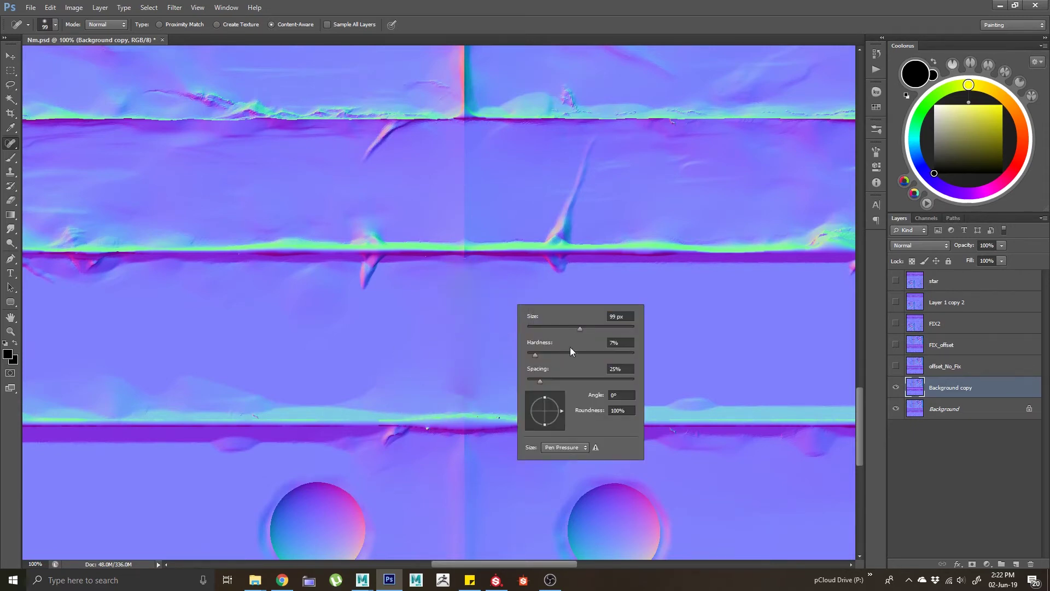
{"action": "left_click", "coordinate": [590, 352]}
{"action": "left_click", "coordinate": [442, 302]}
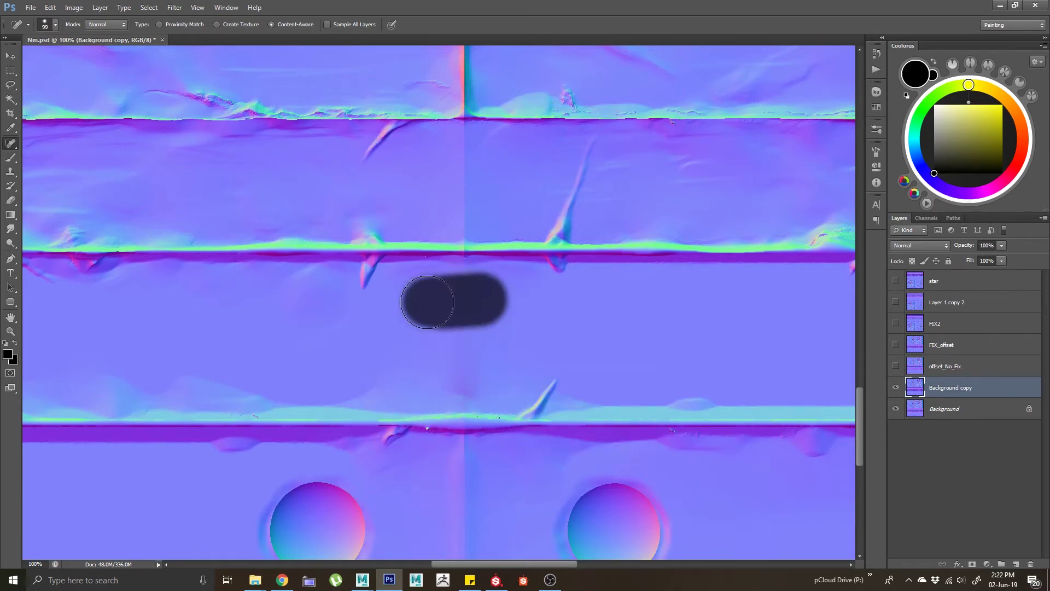
{"action": "mouse_move", "coordinate": [427, 302]}
{"action": "left_mouse_down"}
{"action": "mouse_move", "coordinate": [471, 372]}
{"action": "mouse_move", "coordinate": [438, 383]}
{"action": "left_mouse_up"}
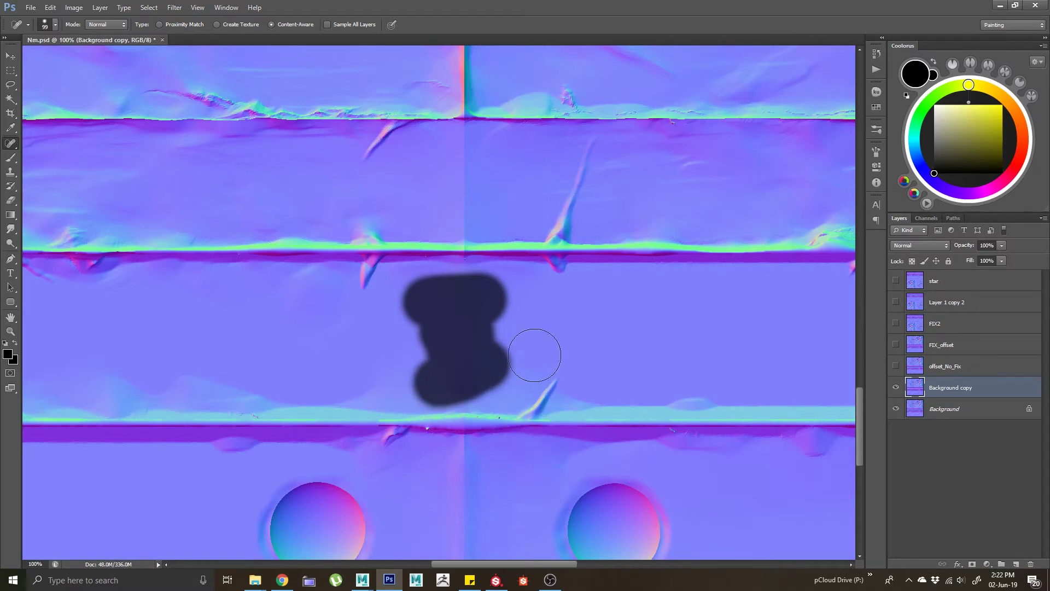
- Reduce the healing brush to 60 and 40 px and heal the seam near the plain strip's upper edge and in the star strip
{"action": "key", "text": "bracketleft"}
{"action": "key", "text": "bracketleft"}
{"action": "key", "text": "bracketleft"}
{"action": "key", "text": "bracketleft"}
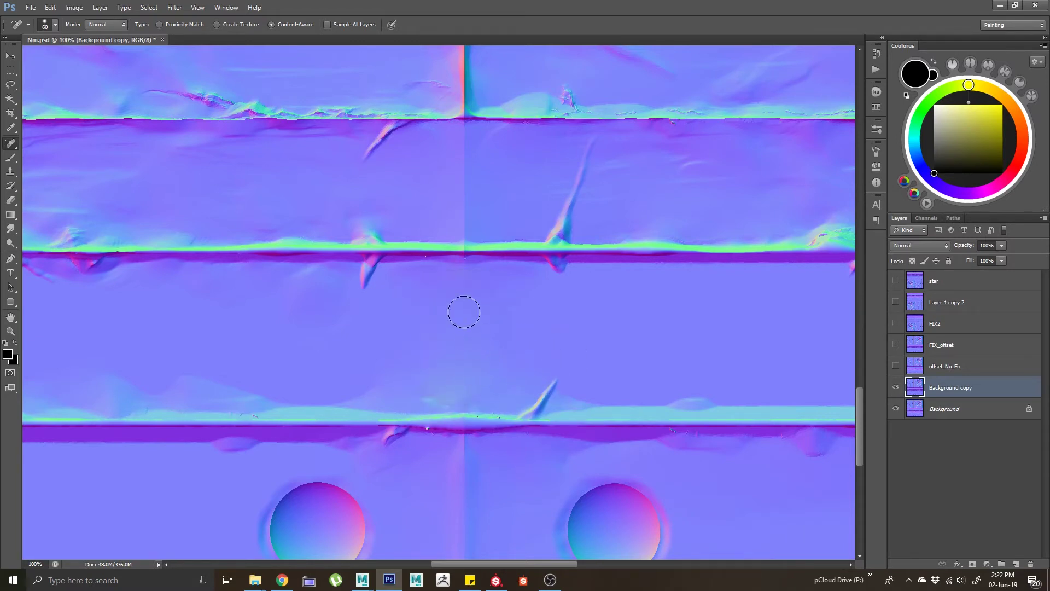
{"action": "left_click_drag", "start_coordinate": [464, 312], "coordinate": [464, 284]}
{"action": "key", "text": "bracketleft"}
{"action": "key", "text": "bracketleft"}
{"action": "key", "text": "bracketleft"}
{"action": "mouse_move", "coordinate": [449, 219]}
{"action": "left_mouse_down"}
{"action": "mouse_move", "coordinate": [455, 141]}
{"action": "mouse_move", "coordinate": [464, 133]}
{"action": "mouse_move", "coordinate": [469, 184]}
{"action": "left_mouse_up"}
{"action": "mouse_move", "coordinate": [479, 131]}
{"action": "left_mouse_down"}
{"action": "mouse_move", "coordinate": [505, 245]}
{"action": "mouse_move", "coordinate": [464, 255]}
{"action": "mouse_move", "coordinate": [541, 247]}
{"action": "left_mouse_up"}
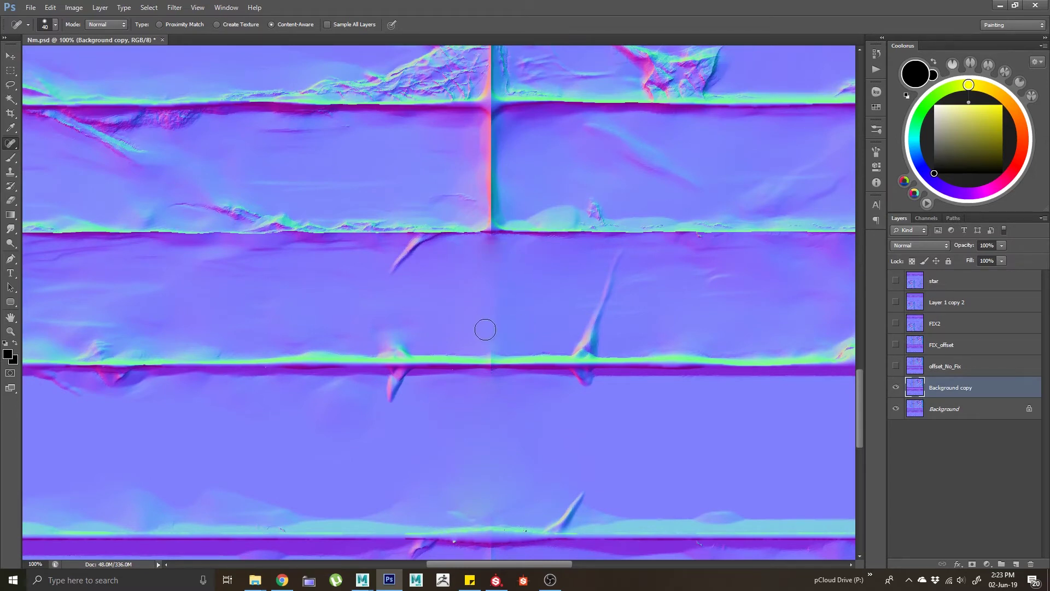
{"action": "left_click_drag", "start_coordinate": [485, 329], "coordinate": [487, 339]}
- Heal the vertical seam between the two middle rivets, using a 20 px brush for the remaining spots
{"action": "left_click_drag", "start_coordinate": [522, 197], "coordinate": [495, 113]}
{"action": "left_click_drag", "start_coordinate": [520, 309], "coordinate": [498, 179]}
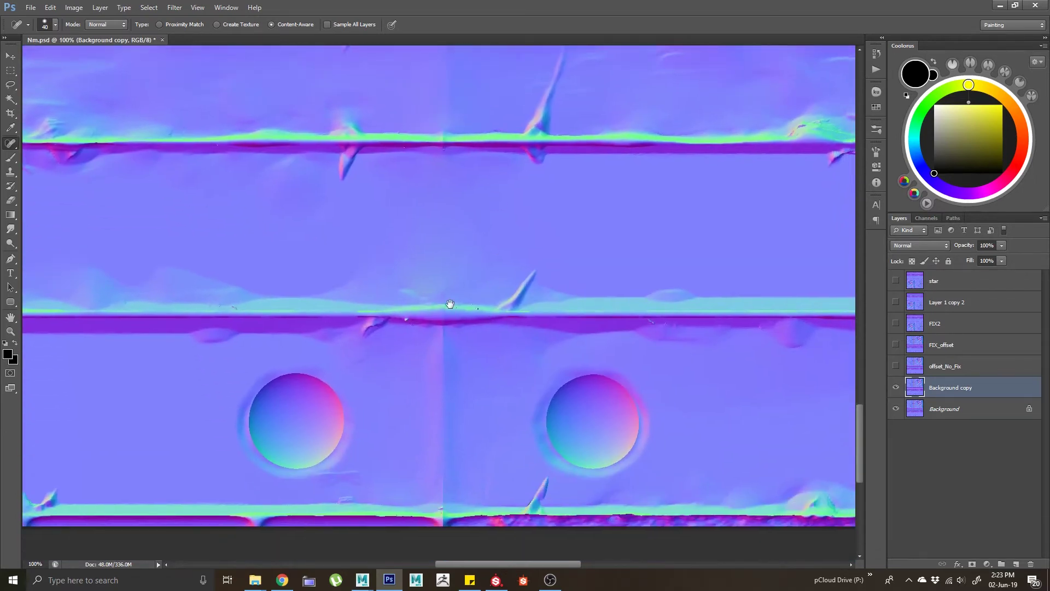
{"action": "mouse_move", "coordinate": [449, 304]}
{"action": "left_mouse_down"}
{"action": "mouse_move", "coordinate": [464, 320]}
{"action": "mouse_move", "coordinate": [449, 322]}
{"action": "mouse_move", "coordinate": [478, 298]}
{"action": "mouse_move", "coordinate": [472, 336]}
{"action": "mouse_move", "coordinate": [494, 348]}
{"action": "mouse_move", "coordinate": [454, 363]}
{"action": "mouse_move", "coordinate": [472, 371]}
{"action": "mouse_move", "coordinate": [476, 396]}
{"action": "mouse_move", "coordinate": [449, 388]}
{"action": "mouse_move", "coordinate": [481, 418]}
{"action": "left_mouse_up"}
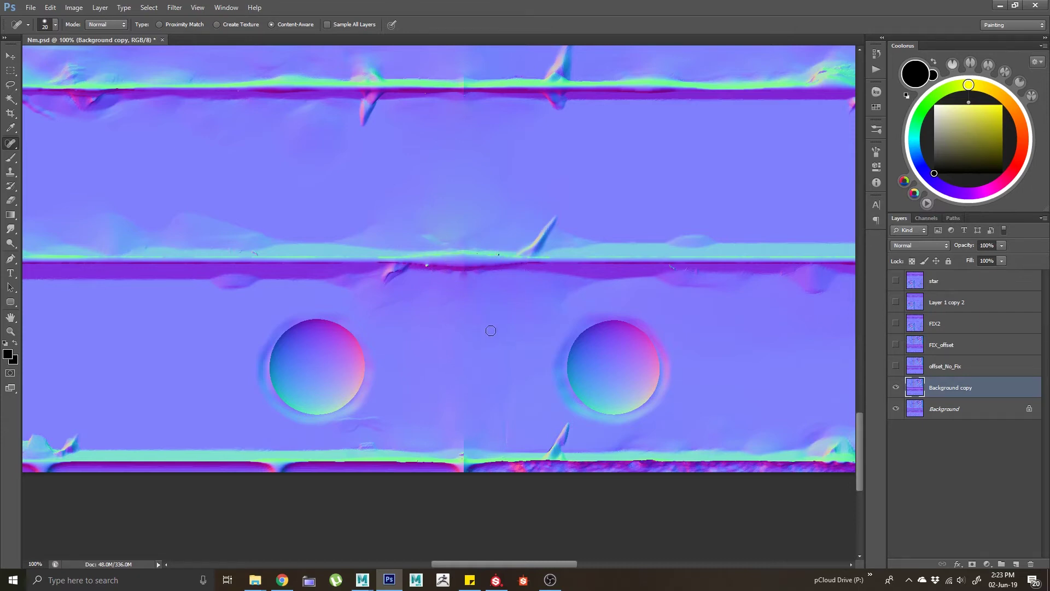
{"action": "left_click_drag", "start_coordinate": [464, 442], "coordinate": [465, 441]}
- Heal the vertical seam across the three narrow strips directly below the ornament panels
{"action": "left_click_drag", "start_coordinate": [482, 257], "coordinate": [516, 384]}
{"action": "left_click_drag", "start_coordinate": [517, 137], "coordinate": [509, 389]}
{"action": "left_click_drag", "start_coordinate": [532, 203], "coordinate": [535, 405]}
{"action": "left_click_drag", "start_coordinate": [484, 278], "coordinate": [489, 421]}
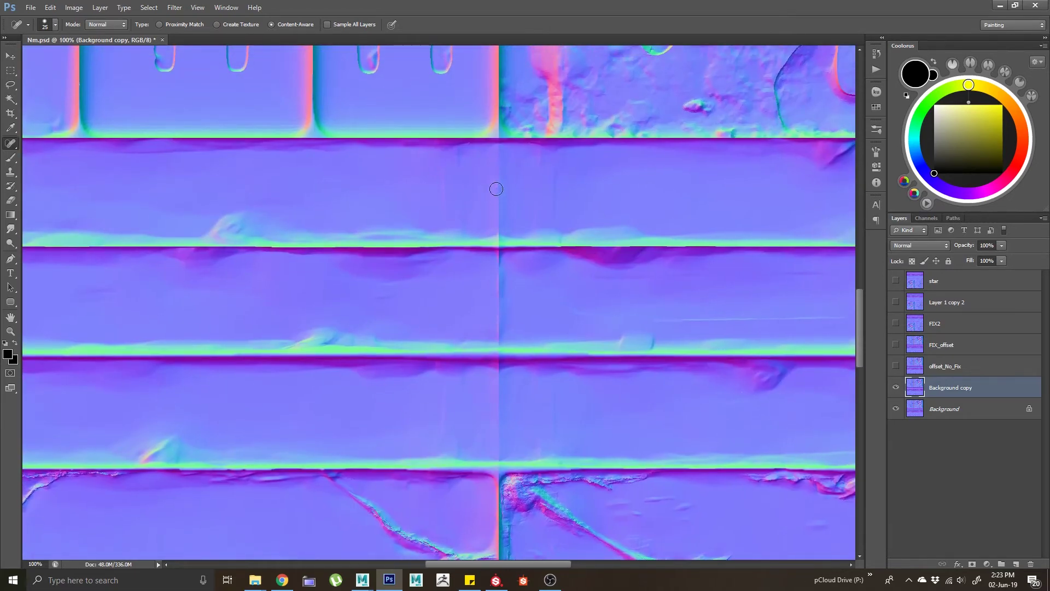
{"action": "left_click_drag", "start_coordinate": [495, 160], "coordinate": [497, 230]}
{"action": "mouse_move", "coordinate": [504, 267]}
{"action": "left_mouse_down"}
{"action": "mouse_move", "coordinate": [497, 300]}
{"action": "mouse_move", "coordinate": [497, 264]}
{"action": "mouse_move", "coordinate": [502, 331]}
{"action": "left_mouse_up"}
{"action": "left_click_drag", "start_coordinate": [498, 374], "coordinate": [500, 455]}
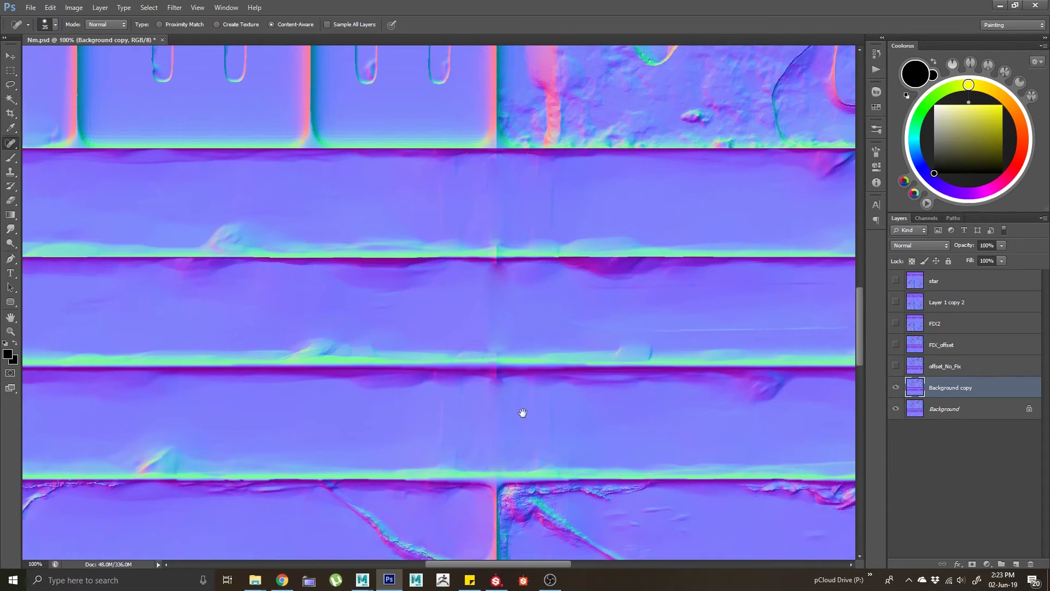
- Hide the Background copy layer and show the FIX_offset layer
{"action": "key", "text": "z"}
{"action": "left_click", "coordinate": [522, 402], "text": "alt"}
{"action": "left_click", "coordinate": [524, 402]}
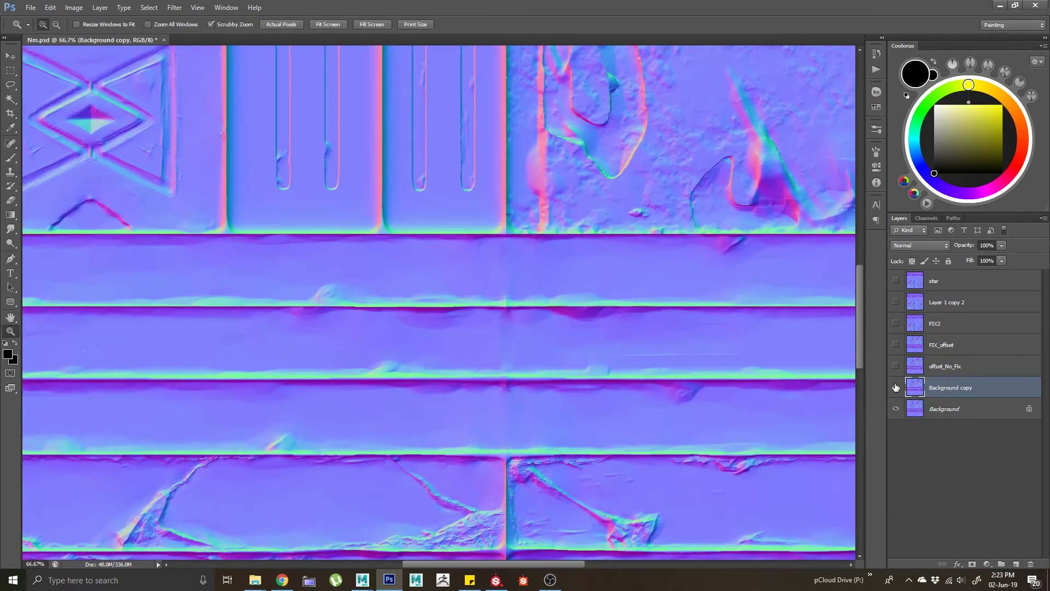
{"action": "left_click", "coordinate": [895, 387]}
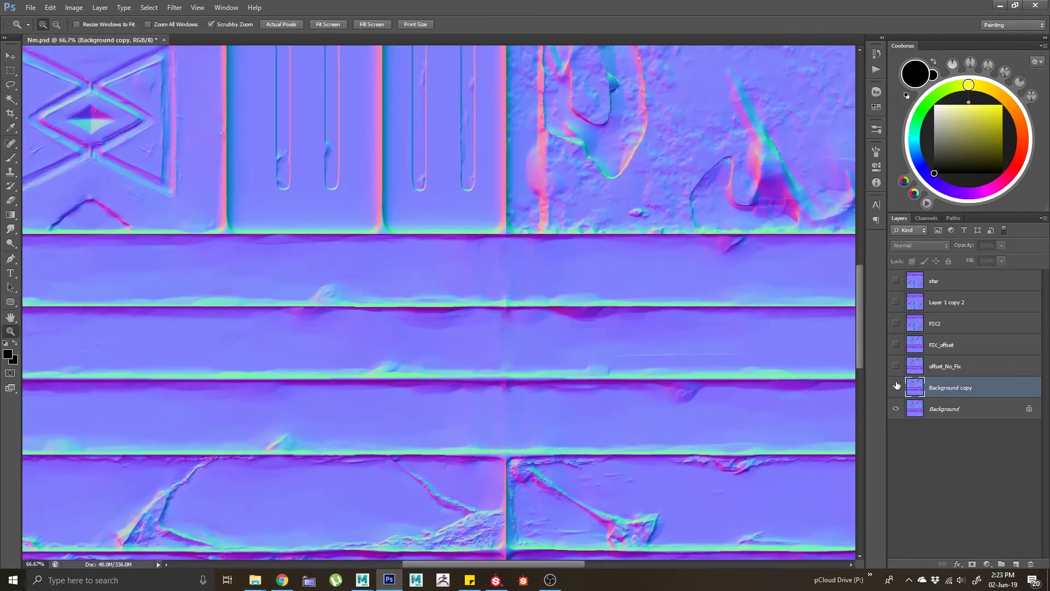
{"action": "left_click", "coordinate": [895, 344]}
- Examine the FIX_offset layer's strips along the middle seam, up close and as a whole sheet
{"action": "left_click_drag", "start_coordinate": [668, 399], "coordinate": [626, 293]}
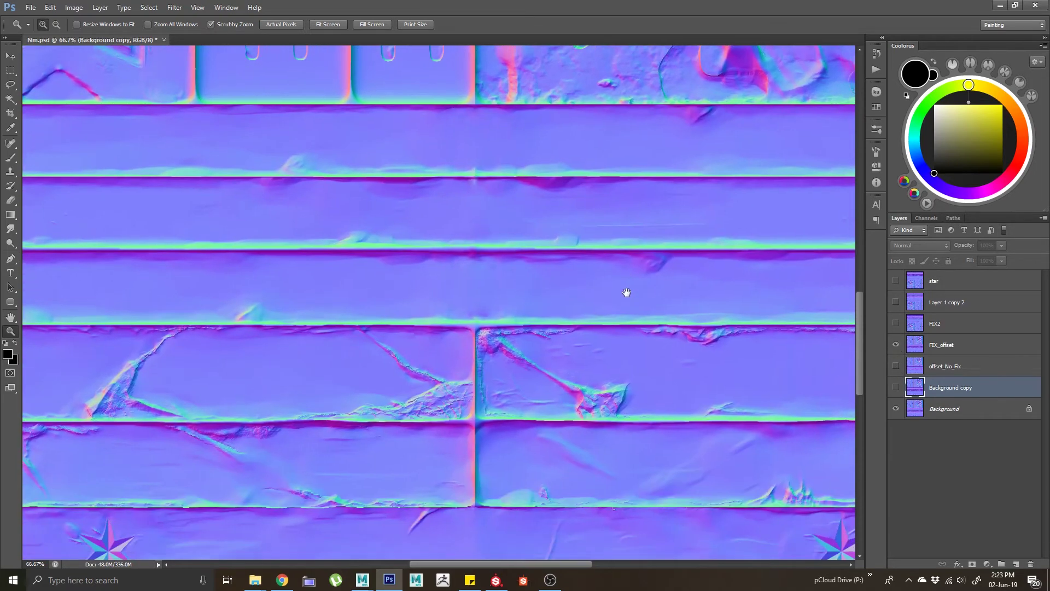
{"action": "left_click", "coordinate": [611, 298], "text": "alt"}
{"action": "left_click", "coordinate": [610, 299], "text": "alt"}
{"action": "left_click_drag", "start_coordinate": [586, 415], "coordinate": [529, 364]}
{"action": "left_click_drag", "start_coordinate": [497, 244], "coordinate": [497, 350]}
{"action": "left_click", "coordinate": [508, 339], "text": "alt"}
{"action": "left_click", "coordinate": [508, 339], "text": "alt"}
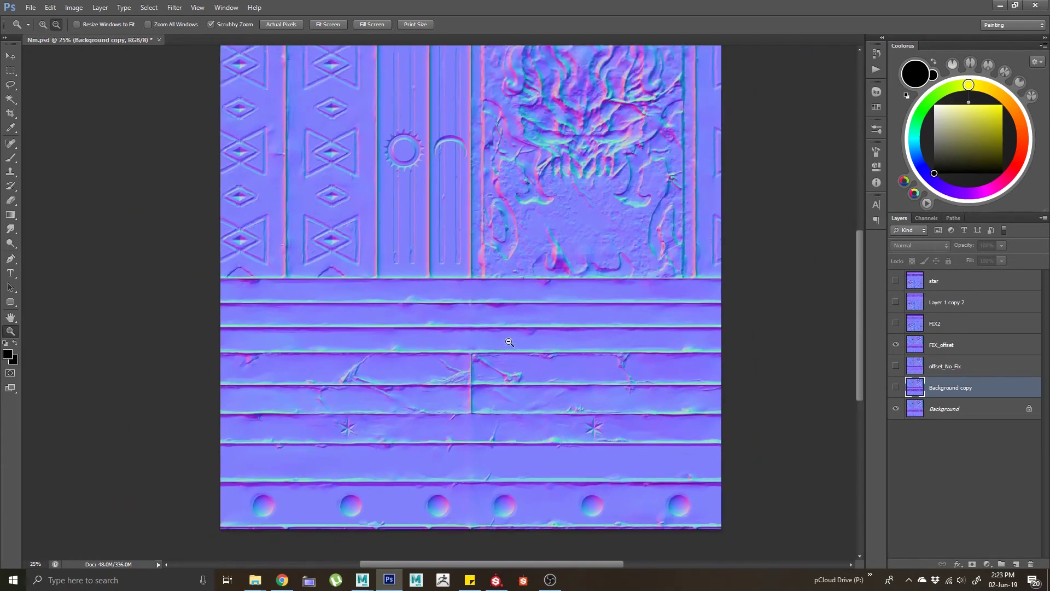
{"action": "left_click", "coordinate": [508, 339], "text": "alt"}
{"action": "left_click", "coordinate": [438, 347]}
{"action": "left_click_drag", "start_coordinate": [415, 306], "coordinate": [433, 292]}
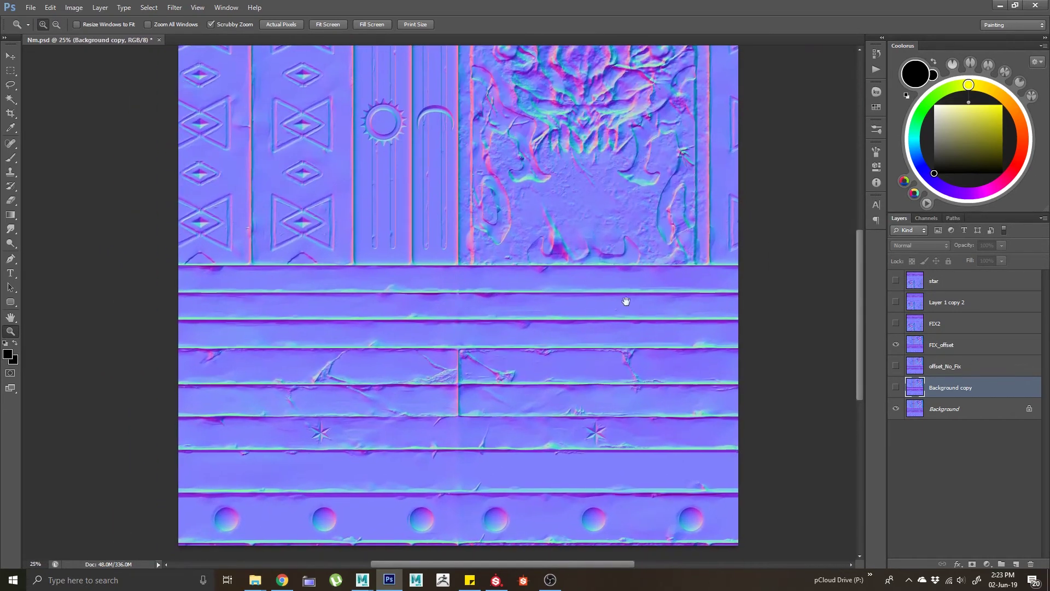
- Apply the Offset filter to the FIX_offset layer with +2048 pixels horizontally and vertically and Wrap Around
{"action": "left_click", "coordinate": [912, 324]}
{"action": "left_click", "coordinate": [916, 350]}
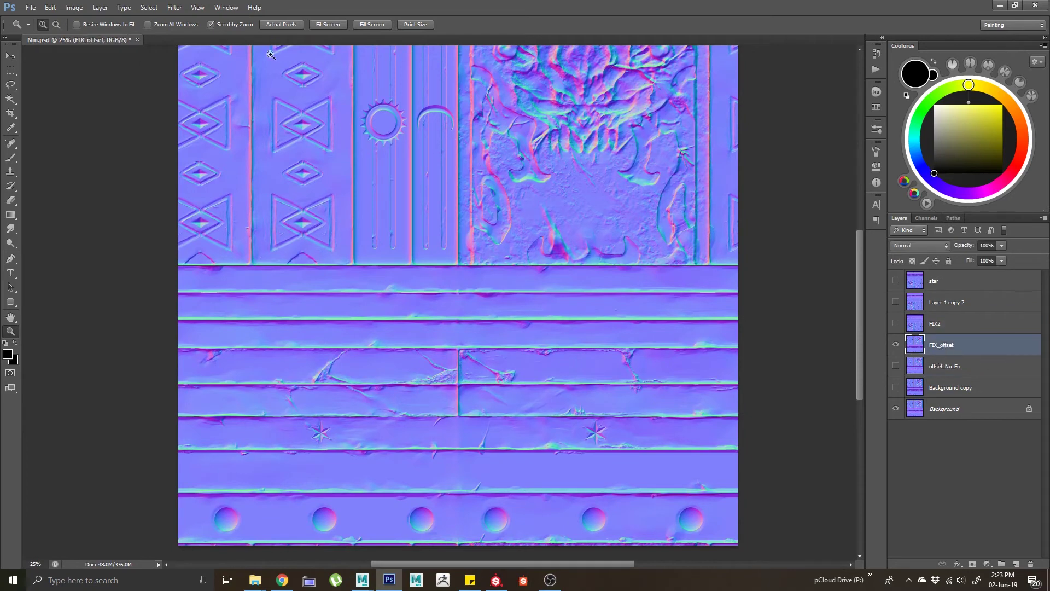
{"action": "left_click", "coordinate": [169, 7]}
{"action": "mouse_move", "coordinate": [247, 202]}
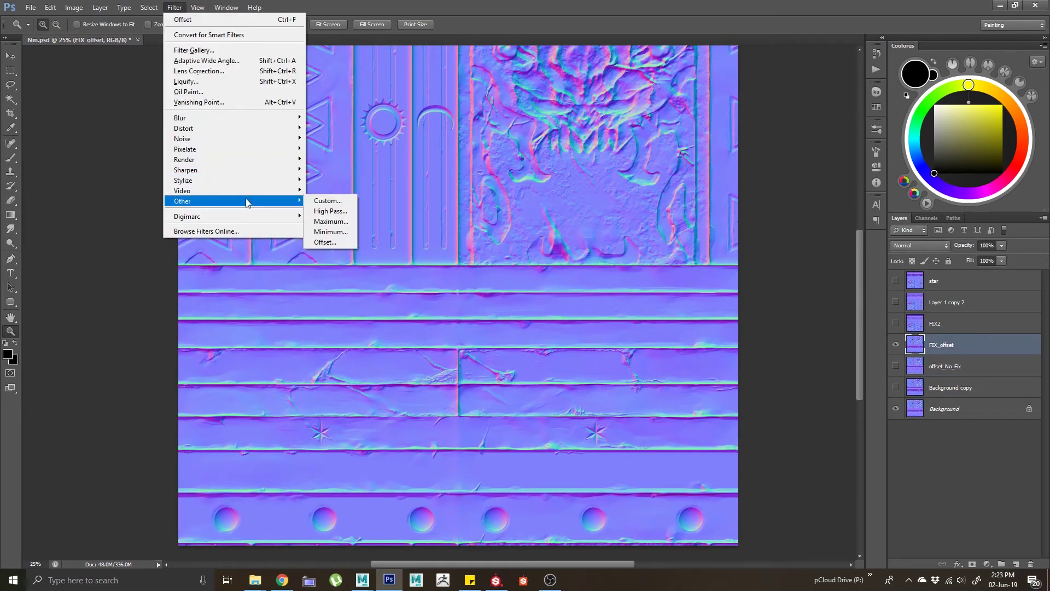
{"action": "left_click", "coordinate": [344, 243]}
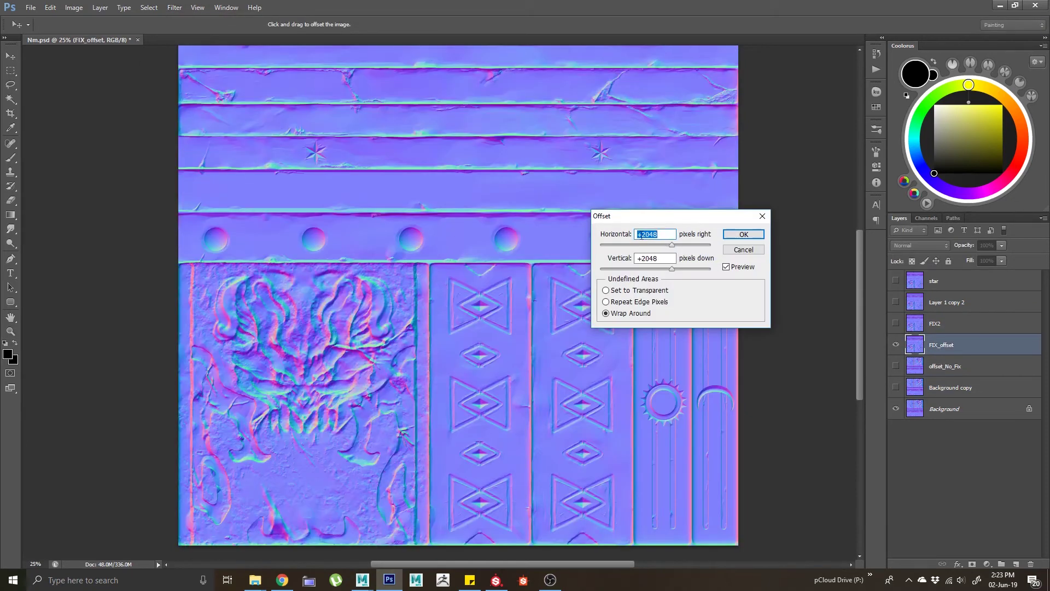
{"action": "left_click", "coordinate": [742, 234]}
{"action": "left_click_drag", "start_coordinate": [633, 290], "coordinate": [620, 346]}
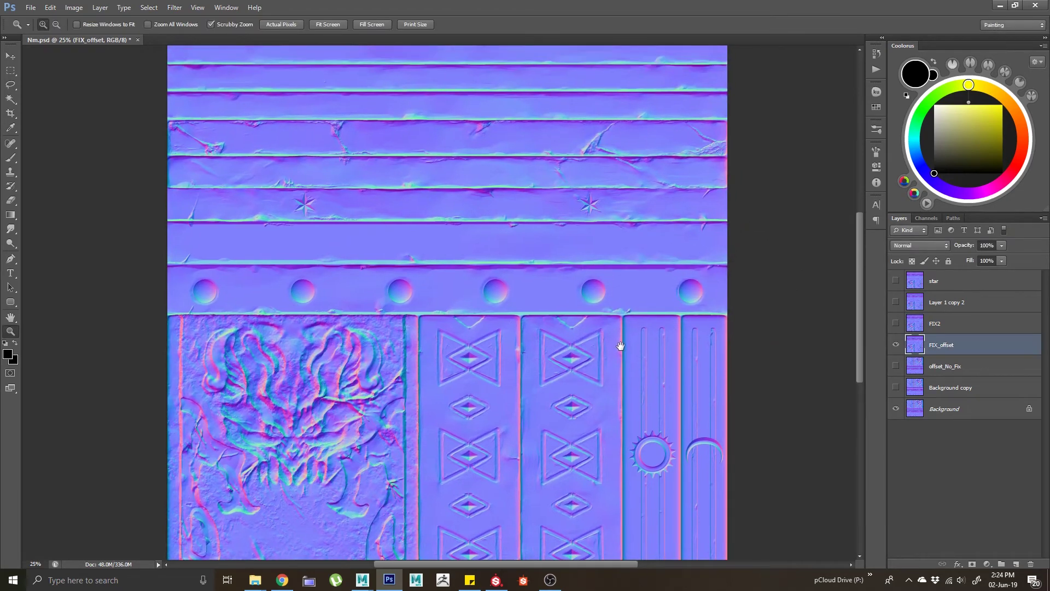
- Save a JPEG copy of the sheet at quality 12 (Maximum) in the 06_Baking_In_SP_Solve_Problems_Explained folder
{"action": "key", "text": "ctrl+shift+s"}
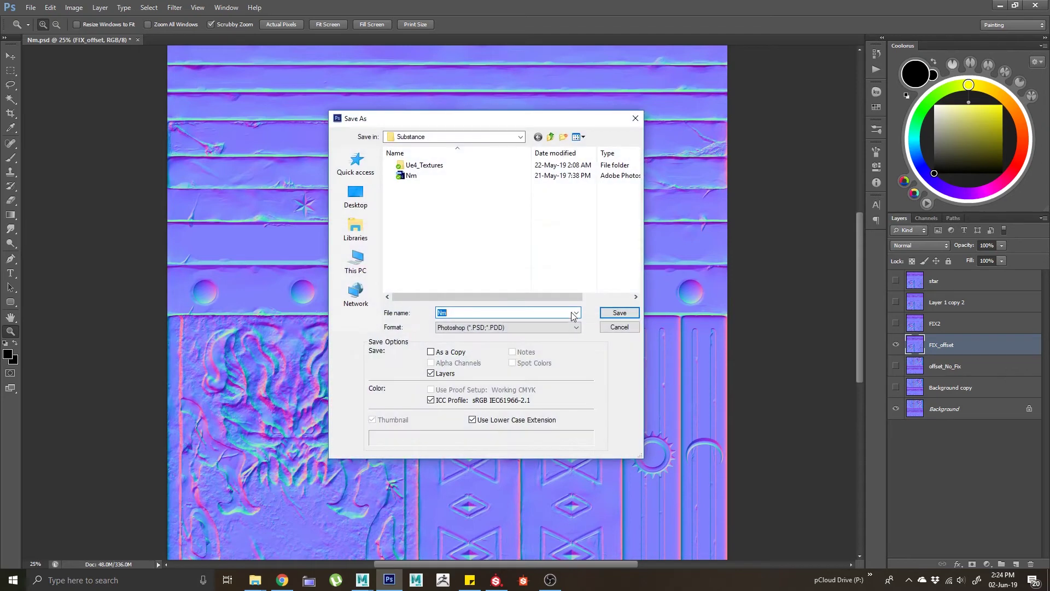
{"action": "left_click", "coordinate": [489, 327]}
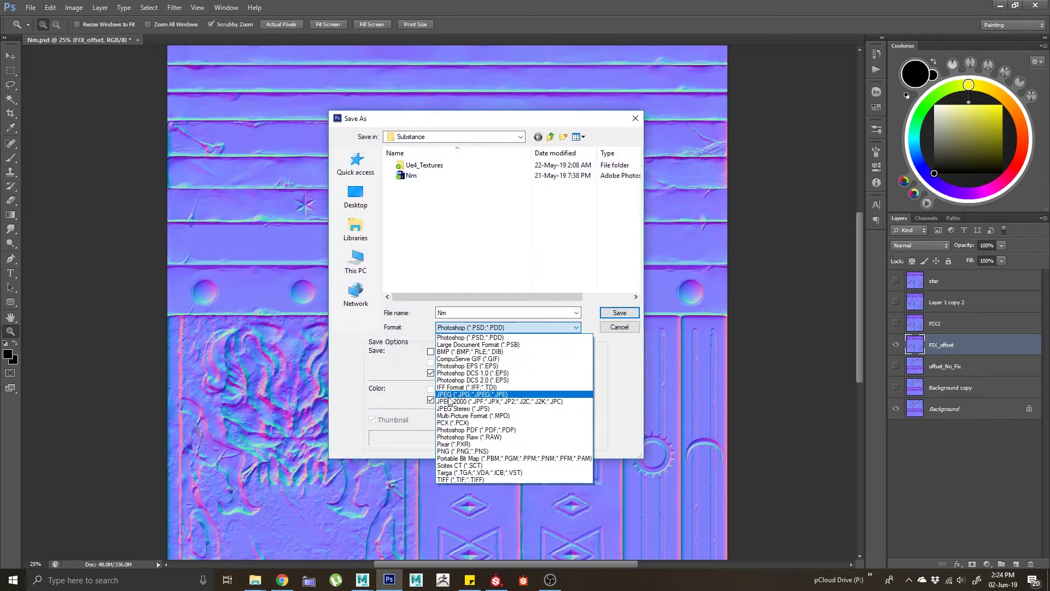
{"action": "left_click", "coordinate": [459, 337]}
{"action": "double_click", "coordinate": [459, 312]}
{"action": "key", "text": "ctrl+v"}
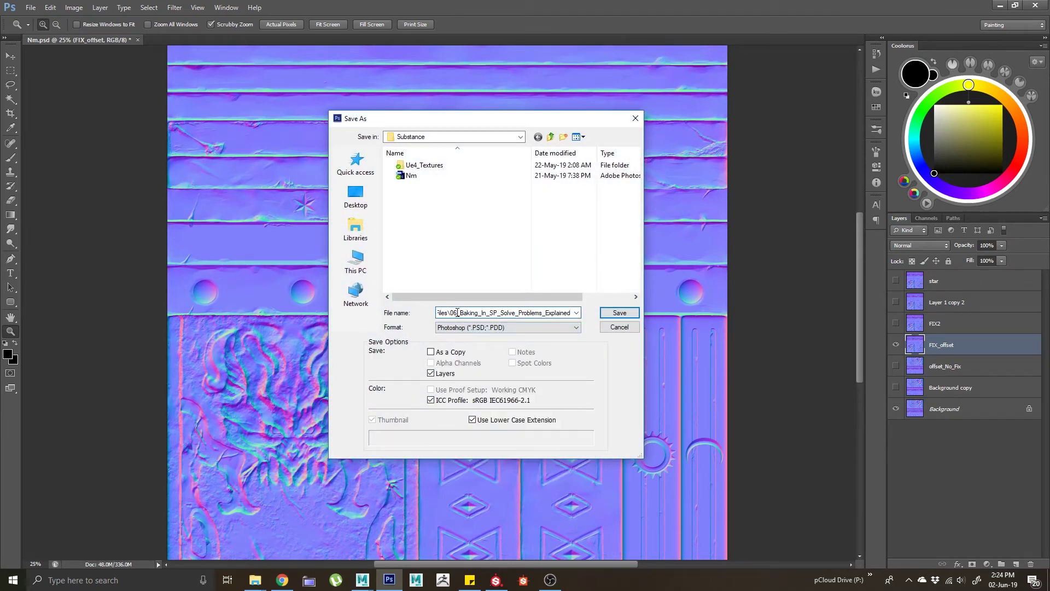
{"action": "key", "text": "Return"}
{"action": "left_click", "coordinate": [459, 327]}
{"action": "left_click", "coordinate": [455, 398]}
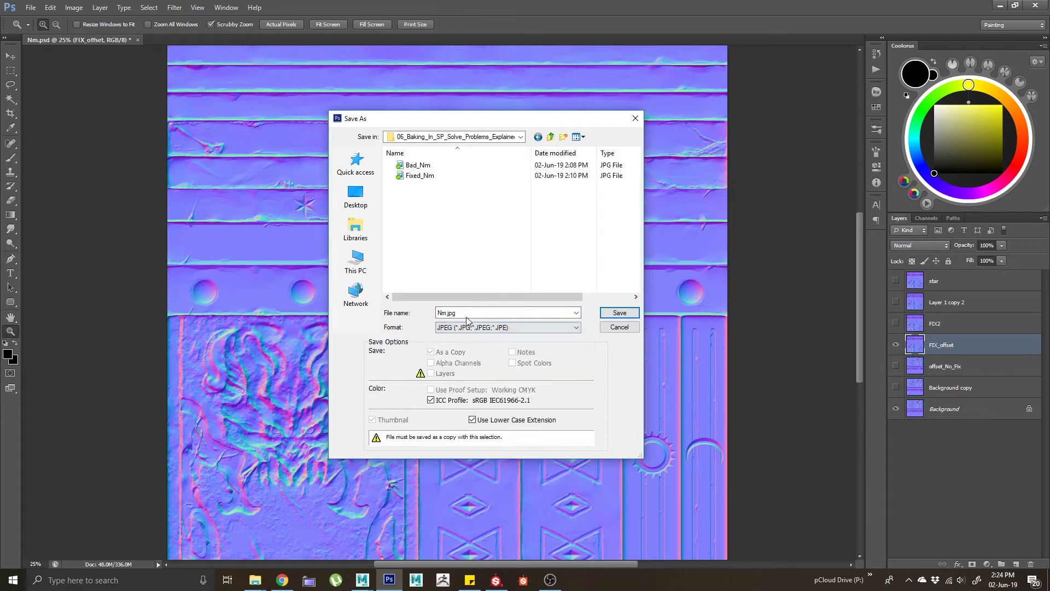
{"action": "double_click", "coordinate": [467, 311]}
{"action": "key", "text": "Return"}
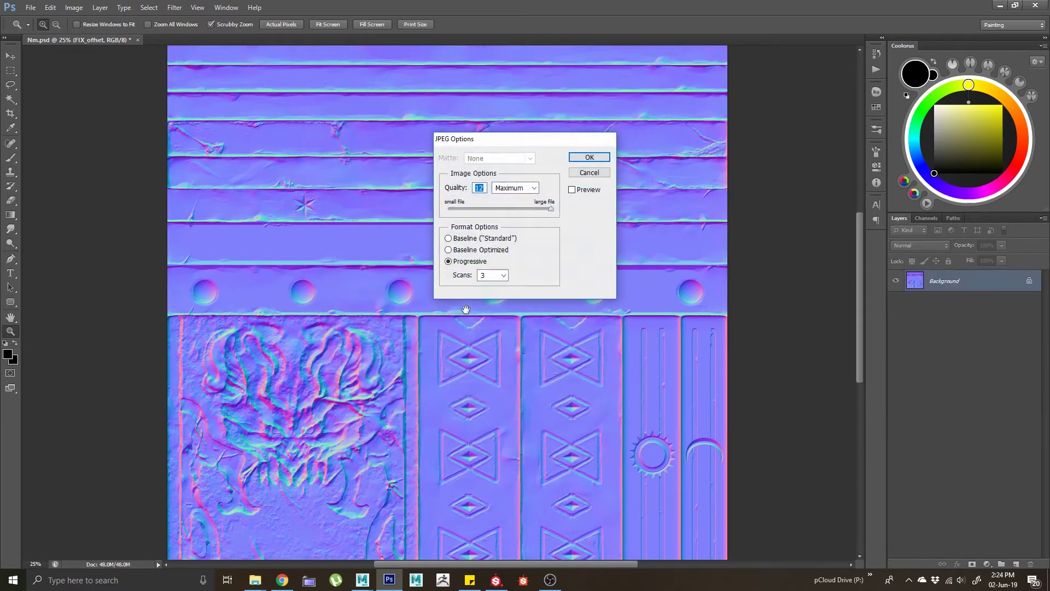
{"action": "key", "text": "Return"}
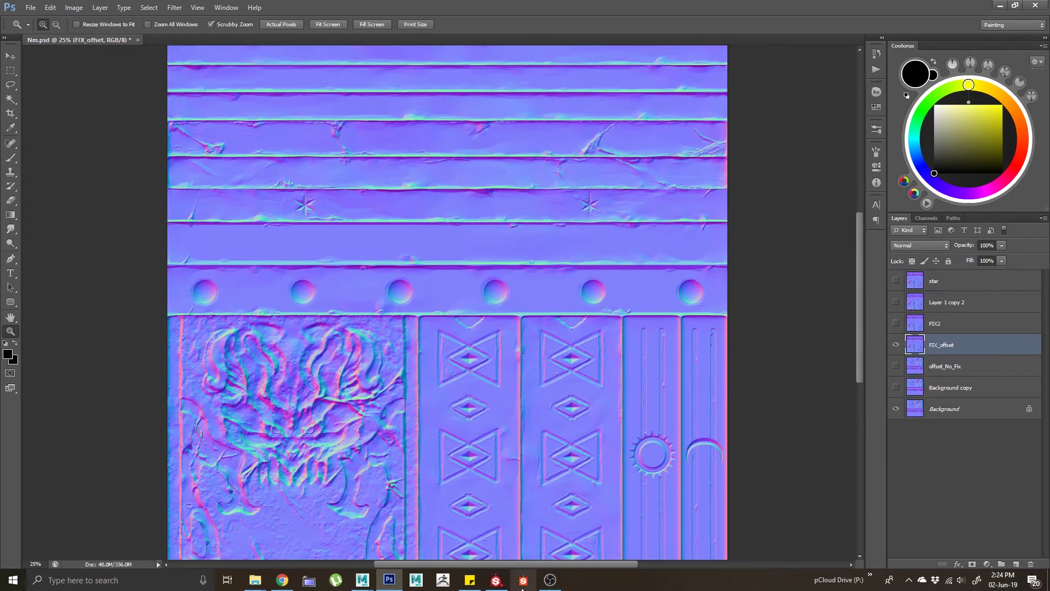
- Switch to Substance Painter and try selecting World space normal, Curvature, Position and Thickness for a mesh map bake, without baking
{"action": "left_click", "coordinate": [496, 579]}
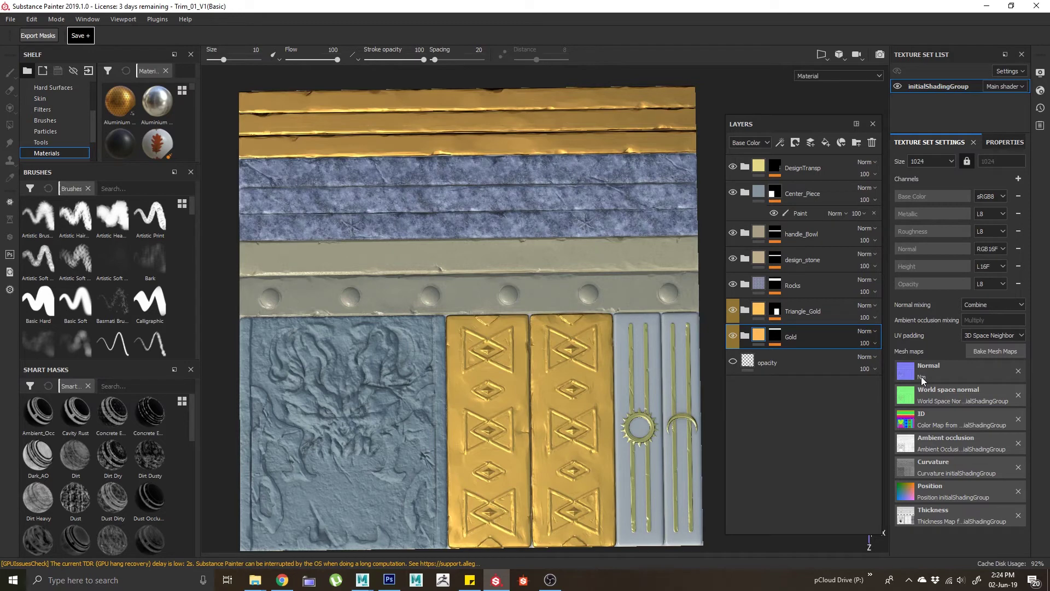
{"action": "mouse_move", "coordinate": [526, 268]}
{"action": "left_mouse_down"}
{"action": "mouse_move", "coordinate": [499, 265]}
{"action": "mouse_move", "coordinate": [522, 259]}
{"action": "left_mouse_up"}
{"action": "left_click", "coordinate": [994, 351]}
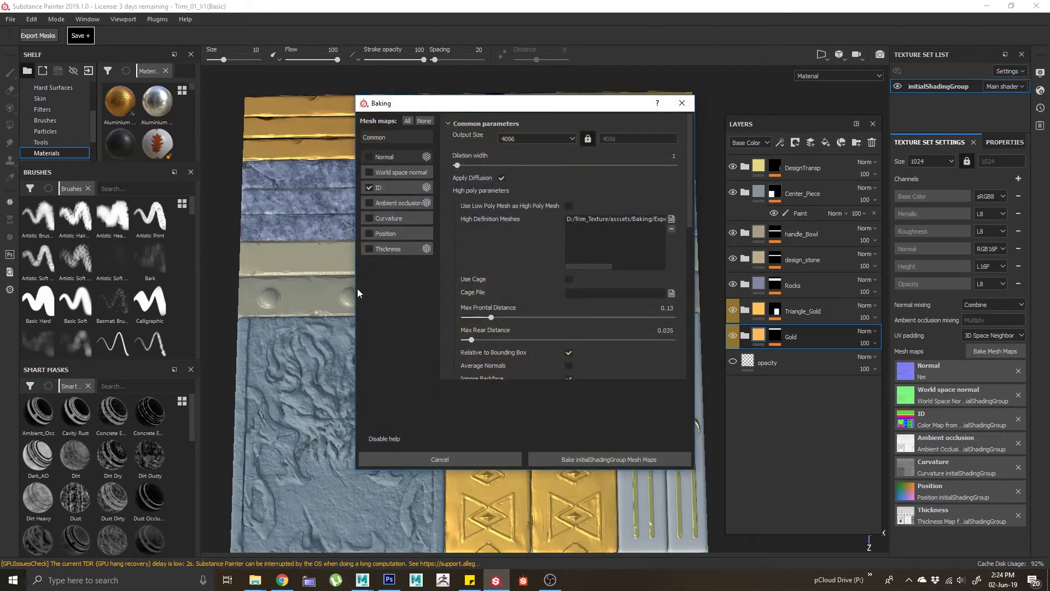
{"action": "left_click", "coordinate": [408, 121]}
{"action": "left_click", "coordinate": [376, 155]}
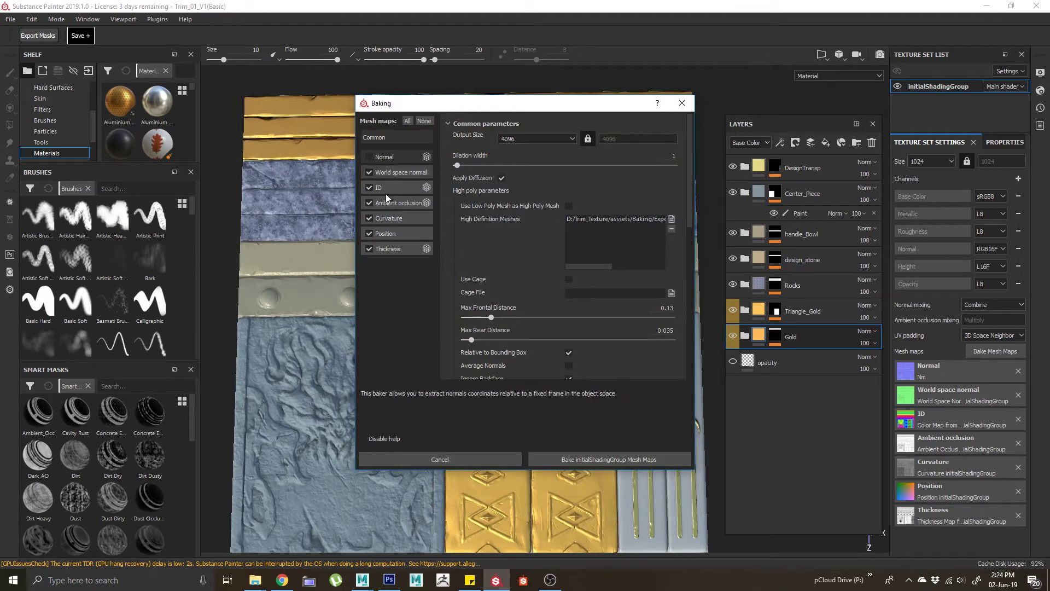
{"action": "left_click", "coordinate": [370, 187]}
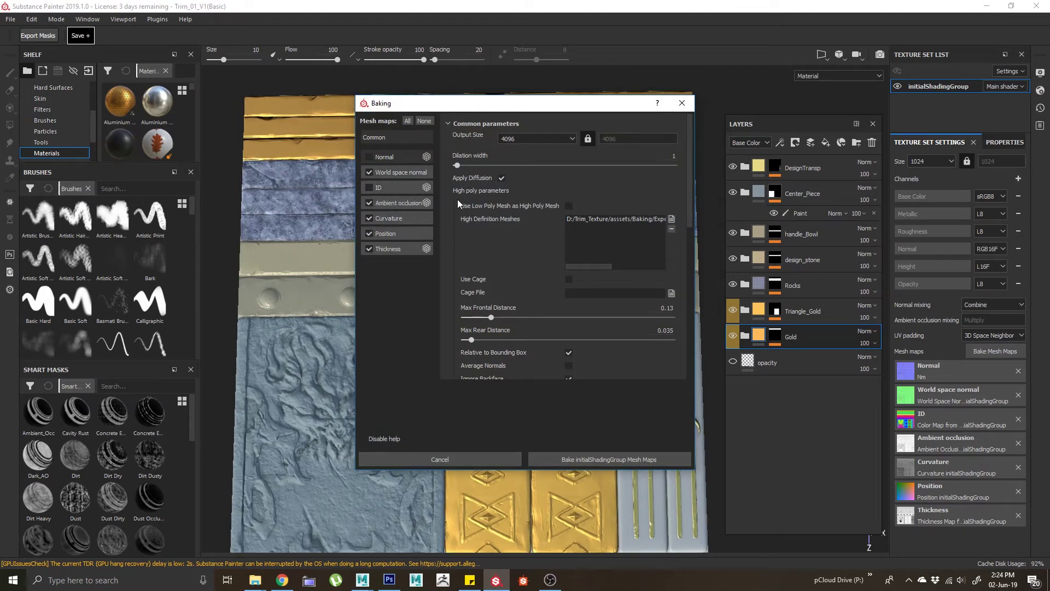
{"action": "left_click", "coordinate": [368, 201]}
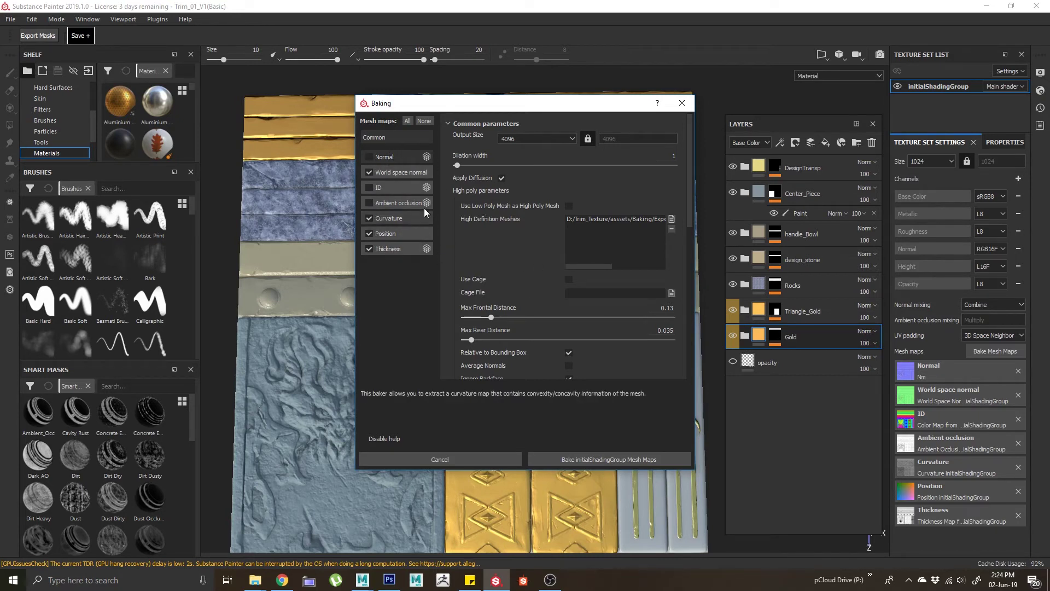
{"action": "left_click", "coordinate": [462, 459]}
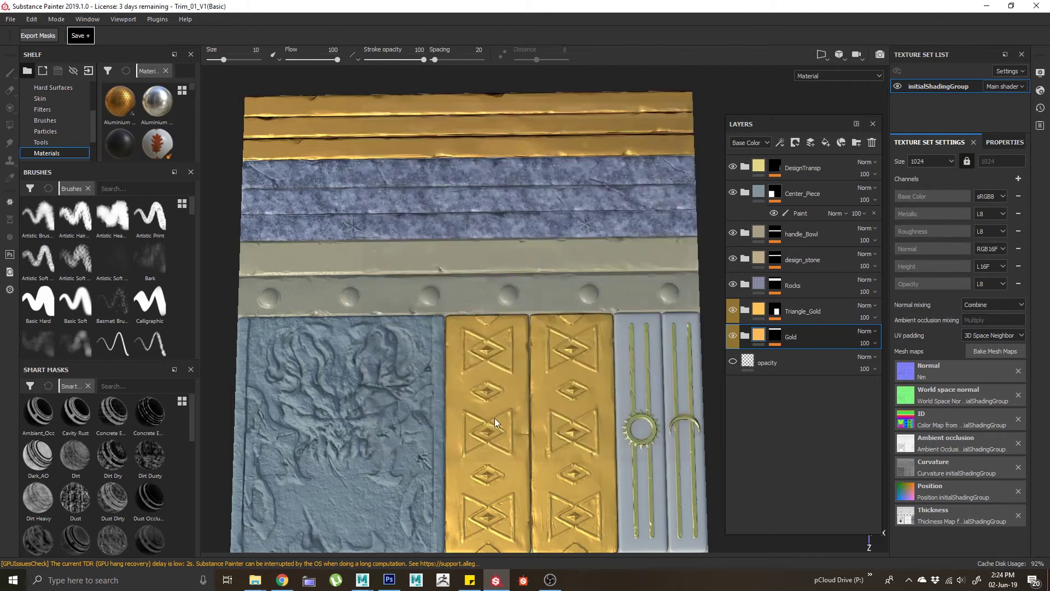
- Cycle through the mesh maps to view Ambient occlusion and Curvature on the trim sheet, and return to the Material view
{"action": "key", "text": "b"}
{"action": "key", "text": "b"}
{"action": "key", "text": "b"}
{"action": "key", "text": "b"}
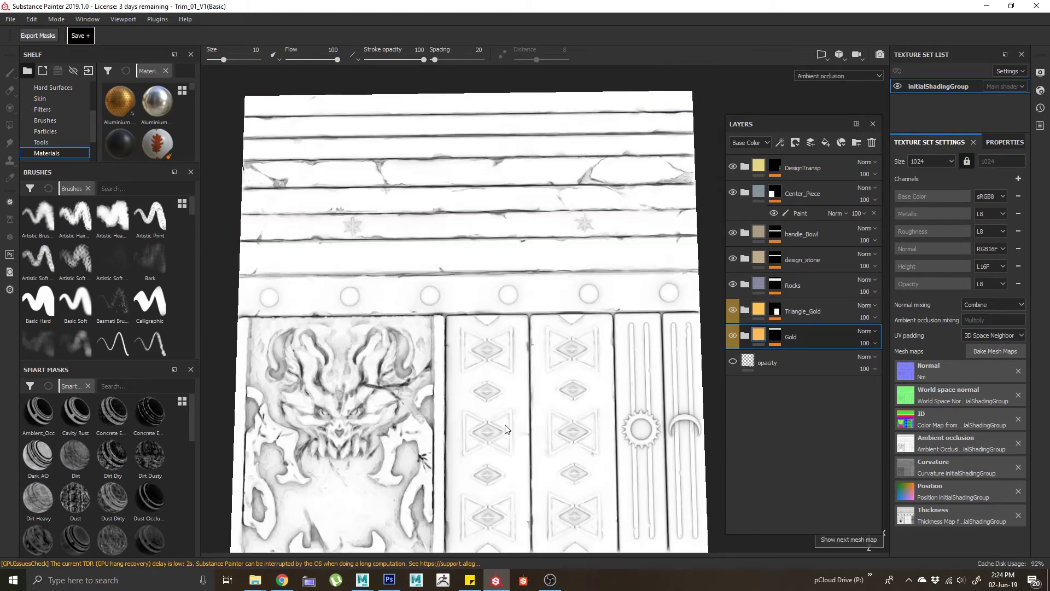
{"action": "key", "text": "b"}
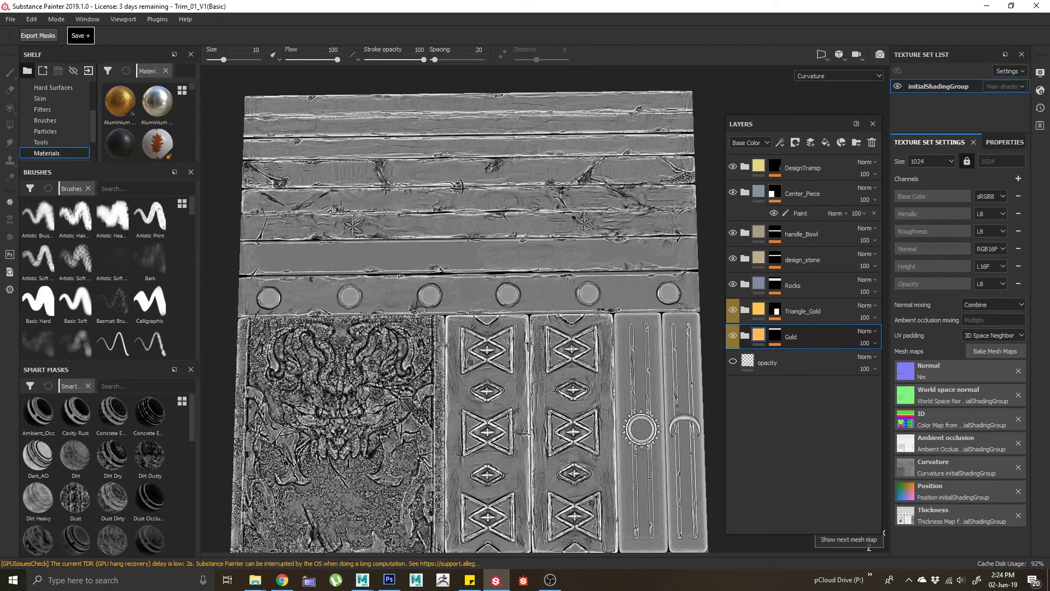
{"action": "mouse_move", "coordinate": [458, 186]}
{"action": "left_mouse_down", "text": "alt"}
{"action": "mouse_move", "coordinate": [514, 180]}
{"action": "mouse_move", "coordinate": [451, 183]}
{"action": "mouse_move", "coordinate": [461, 188]}
{"action": "left_mouse_up", "text": "alt"}
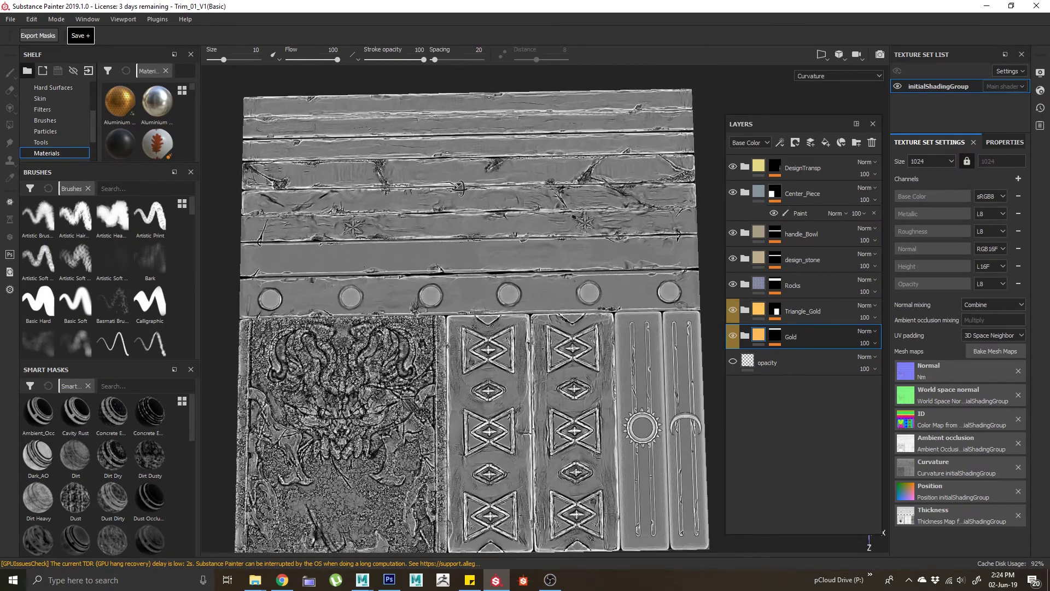
{"action": "key", "text": "m"}
- Examine the textured trim sheet in the Material view, from the gold and rock strips down to the ornament panels
{"action": "left_click_drag", "start_coordinate": [488, 250], "coordinate": [513, 301]}
{"action": "scroll", "coordinate": [544, 307], "scroll_direction": "down", "scroll_amount": 3}
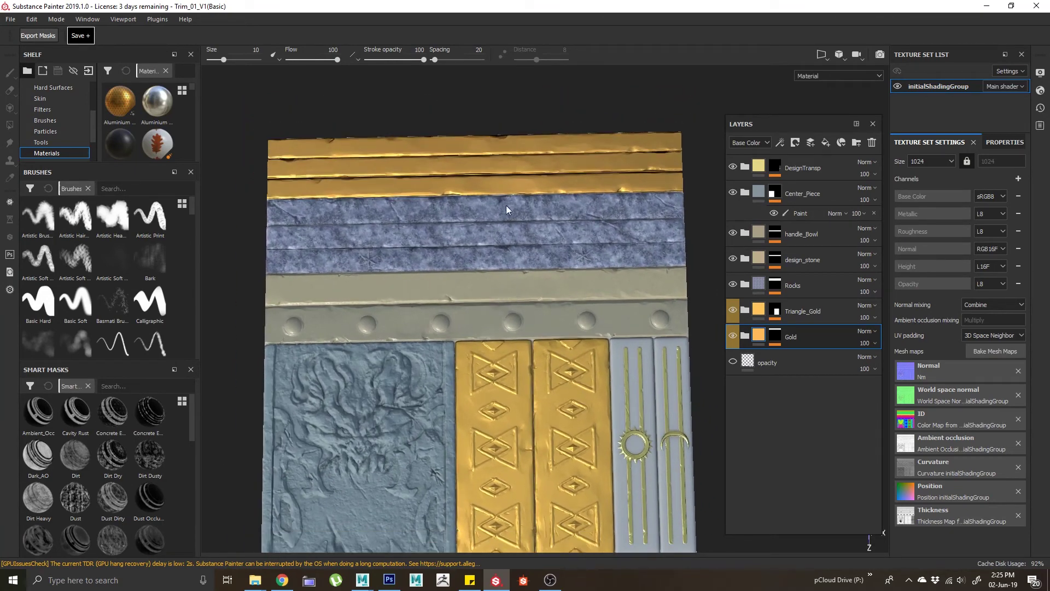
{"action": "left_click_drag", "start_coordinate": [573, 321], "coordinate": [547, 308]}
{"action": "left_click_drag", "start_coordinate": [558, 352], "coordinate": [554, 331]}
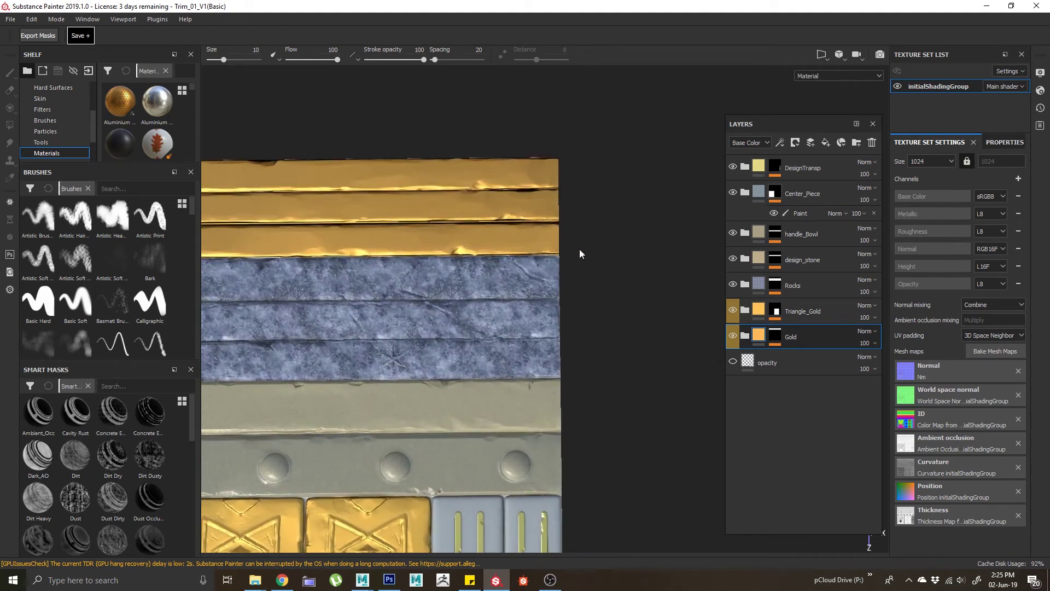
{"action": "left_click_drag", "start_coordinate": [581, 254], "coordinate": [480, 243]}
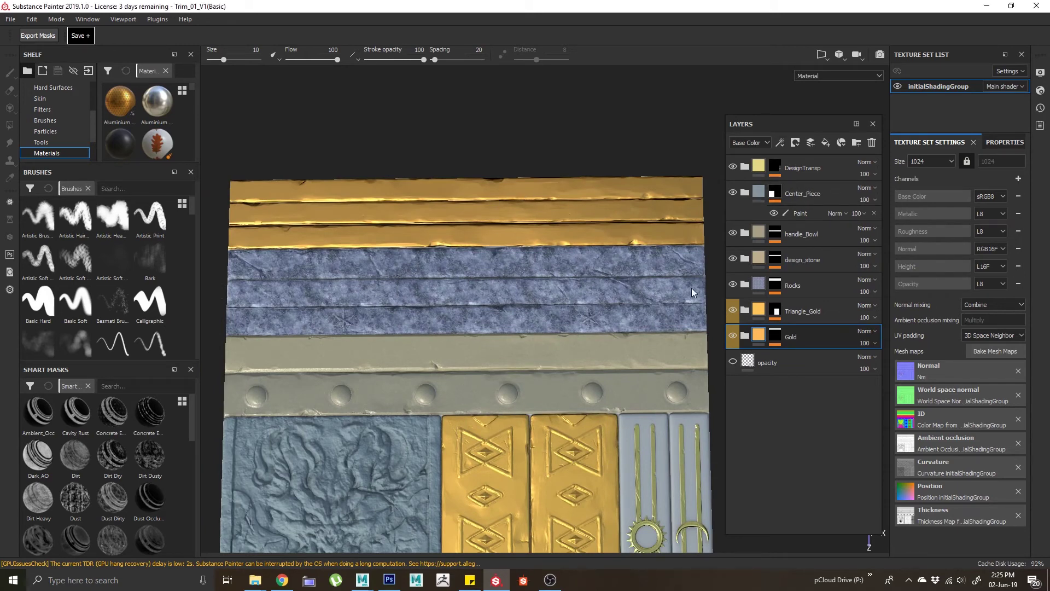
{"action": "left_click_drag", "start_coordinate": [540, 311], "coordinate": [468, 185]}
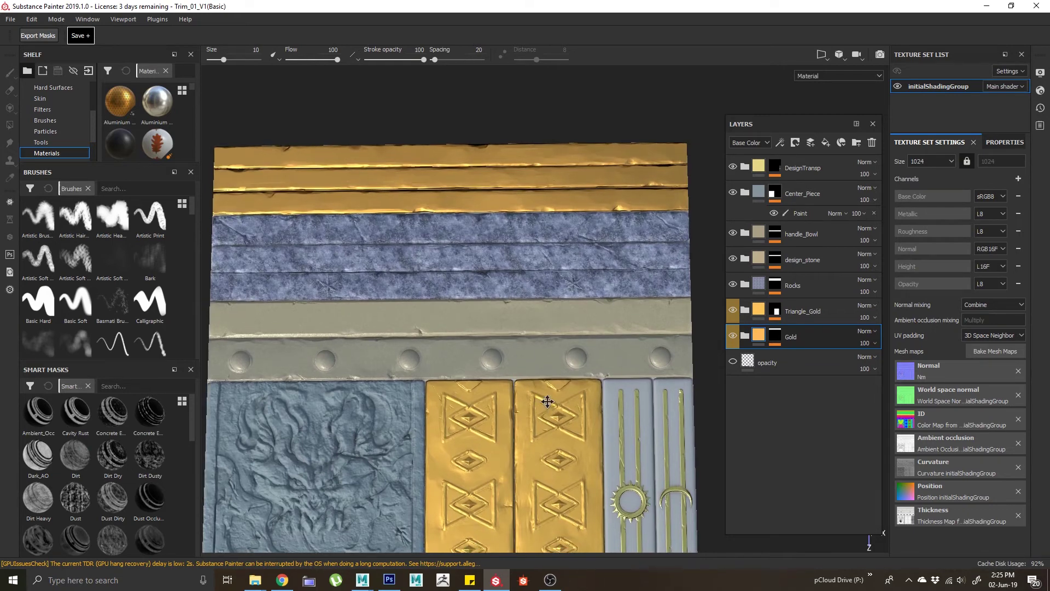
{"action": "left_click_drag", "start_coordinate": [546, 399], "coordinate": [533, 372]}
{"action": "left_click_drag", "start_coordinate": [515, 503], "coordinate": [491, 422]}
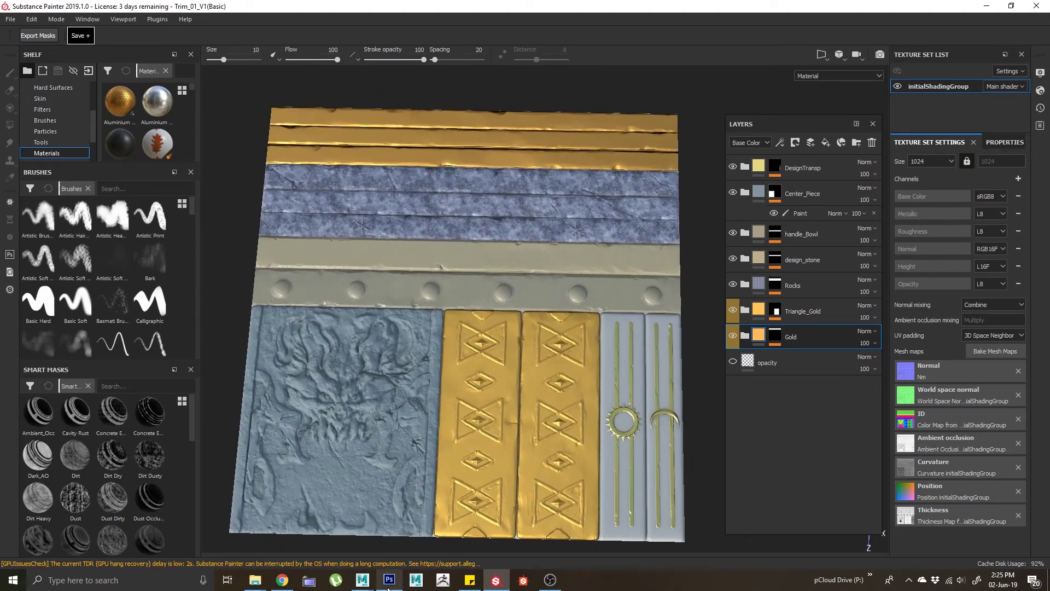
{"action": "left_click_drag", "start_coordinate": [602, 386], "coordinate": [396, 346]}
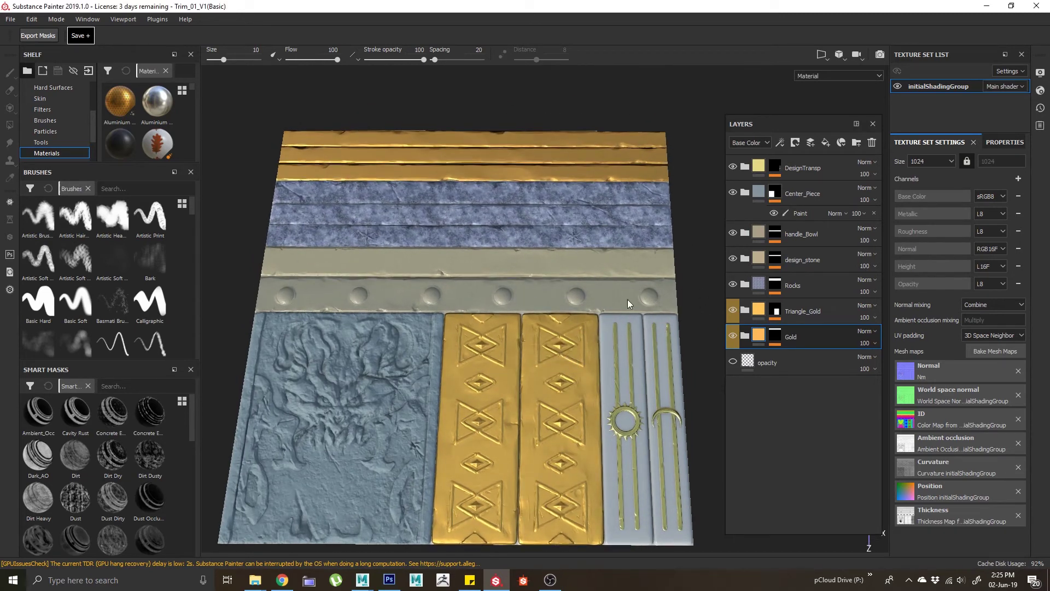
{"action": "left_click_drag", "start_coordinate": [593, 271], "coordinate": [592, 285]}
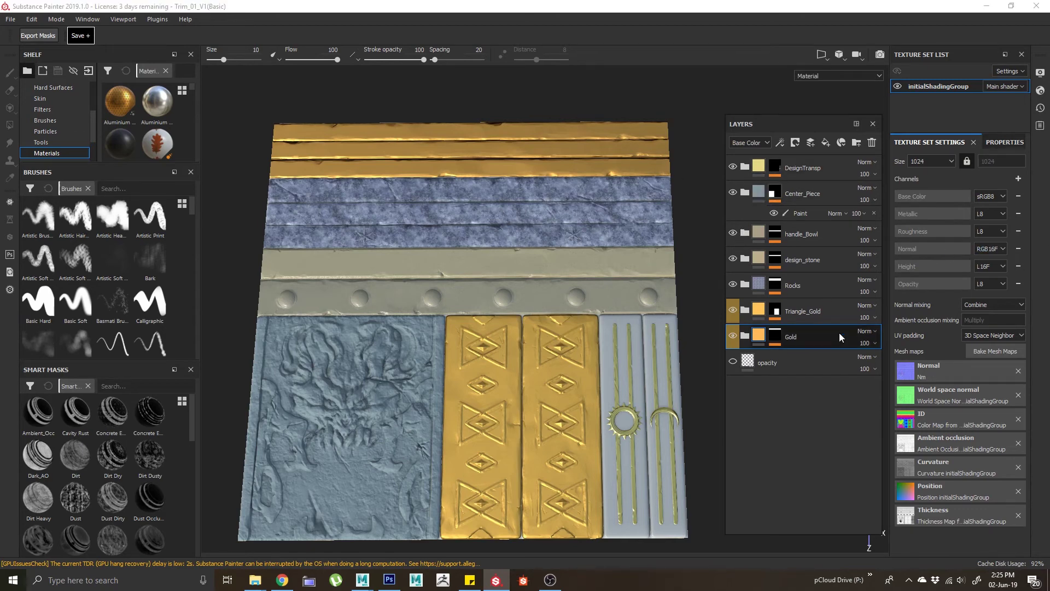
{"action": "left_click_drag", "start_coordinate": [463, 268], "coordinate": [490, 260]}
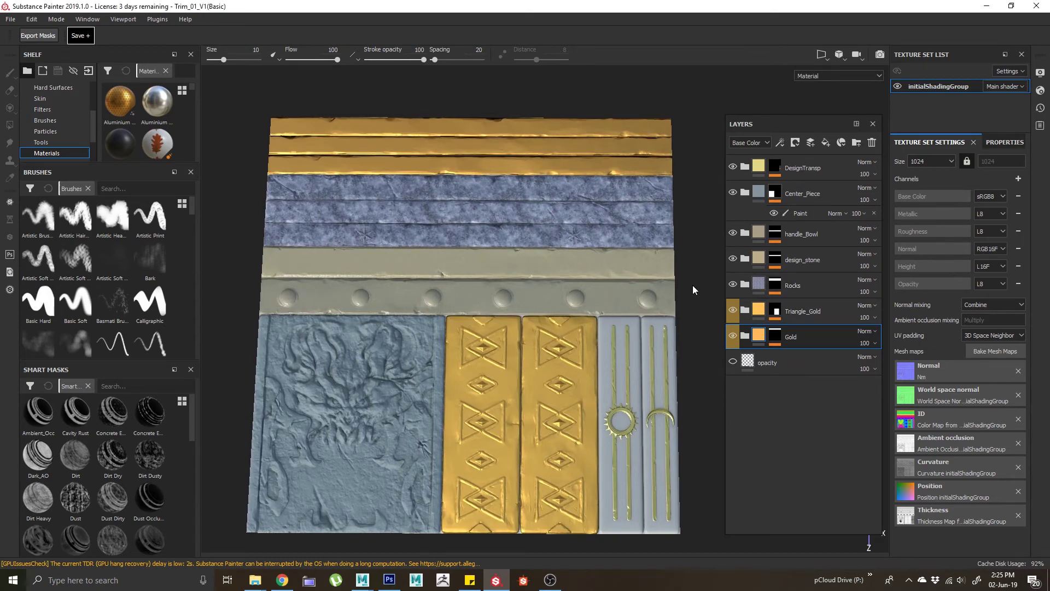
{"action": "left_click_drag", "start_coordinate": [693, 290], "coordinate": [675, 301]}
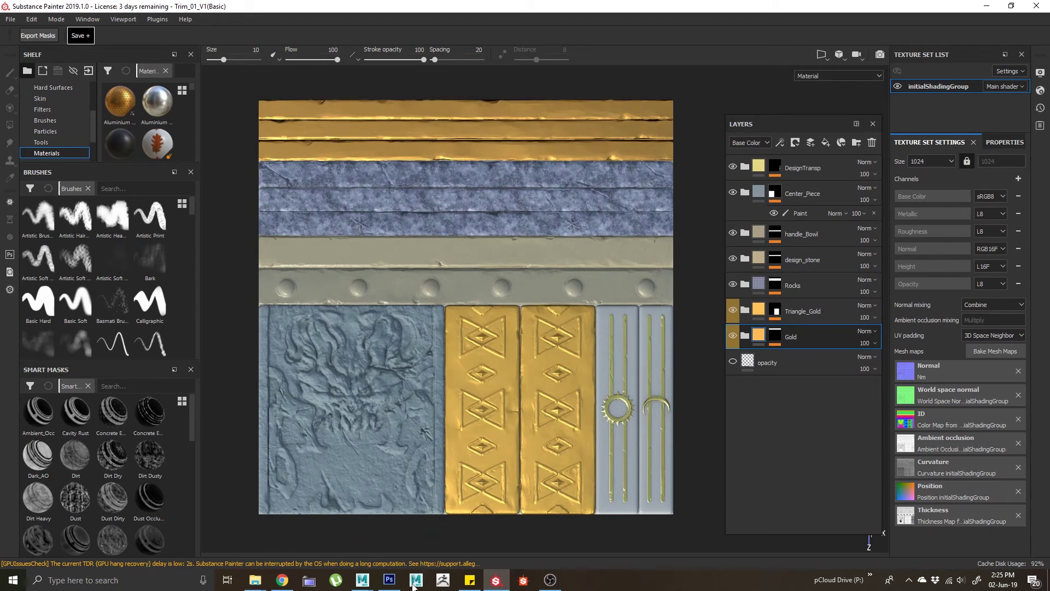
- Switch to the NM_Check scene in Maya, show the Fixed group and hide the NotFixed group
{"action": "left_click", "coordinate": [389, 581]}
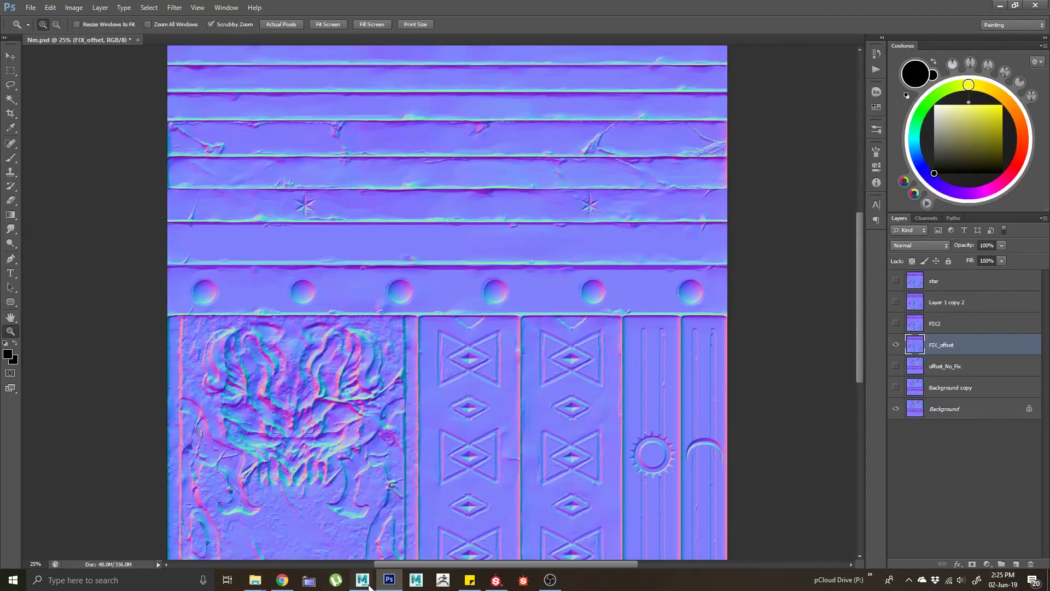
{"action": "mouse_move", "coordinate": [366, 582]}
{"action": "left_click", "coordinate": [411, 546]}
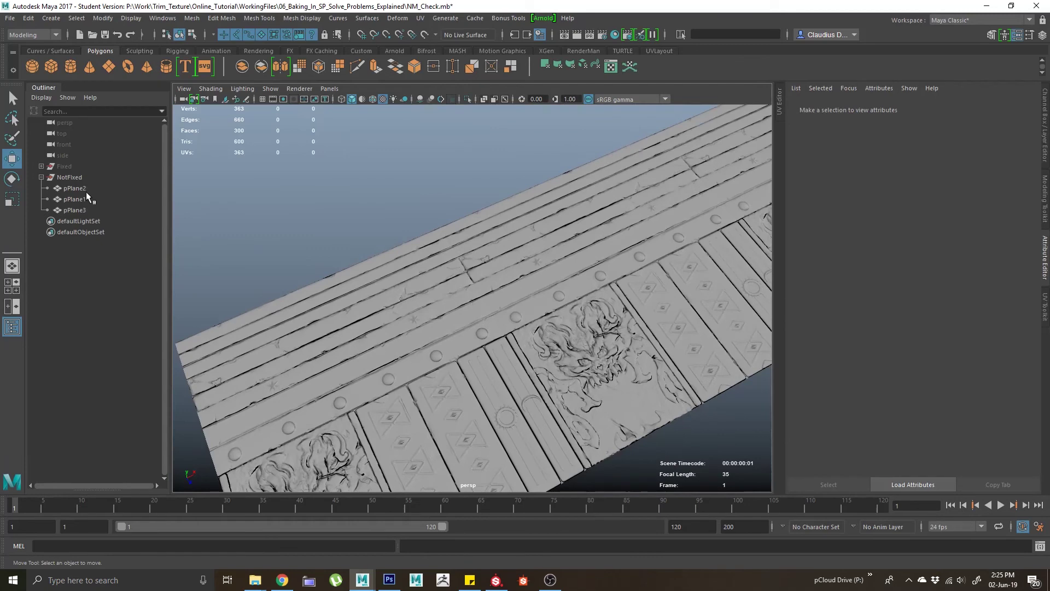
{"action": "left_click", "coordinate": [93, 164]}
{"action": "key", "text": "shift+h"}
{"action": "left_click", "coordinate": [84, 176]}
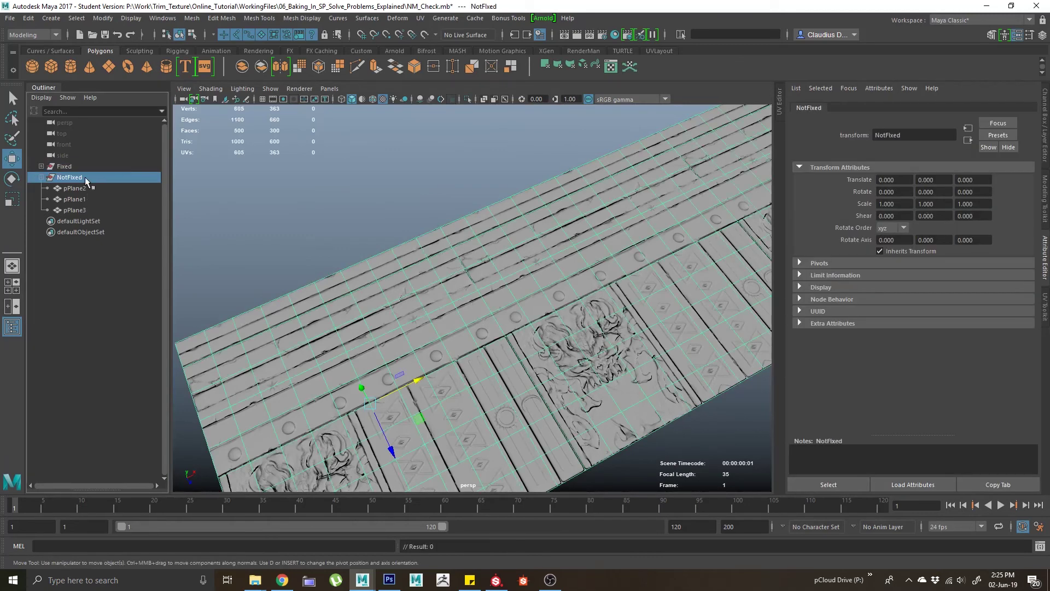
{"action": "key", "text": "ctrl+h"}
- Duplicate the end plane of the Fixed row and grid-snap the copy along X to extend the row
{"action": "scroll", "coordinate": [417, 227], "scroll_direction": "up", "scroll_amount": 6}
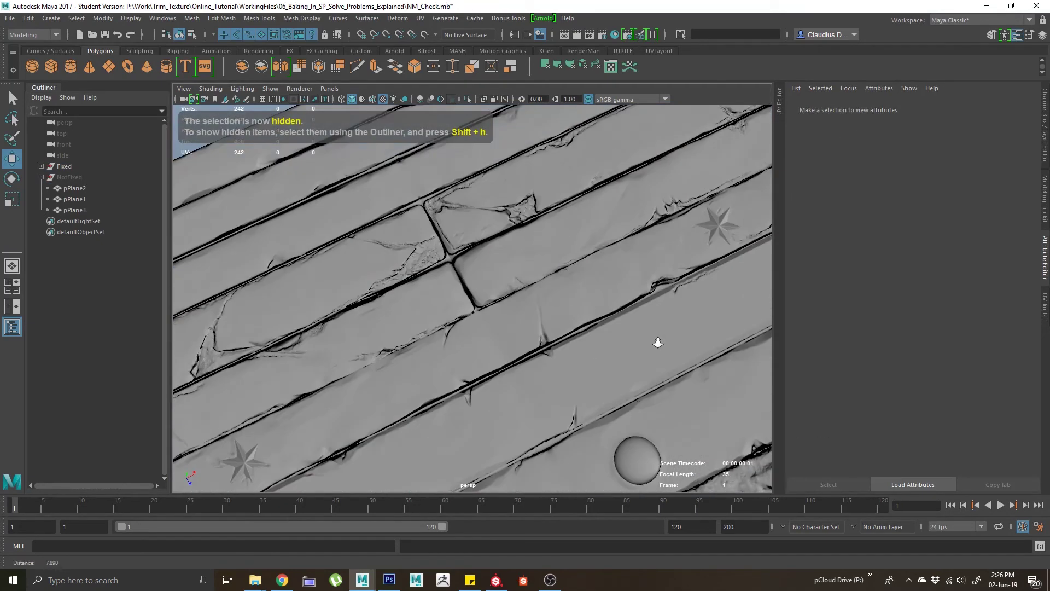
{"action": "scroll", "coordinate": [500, 278], "scroll_direction": "down", "scroll_amount": 6}
{"action": "left_click_drag", "start_coordinate": [500, 236], "coordinate": [519, 156]}
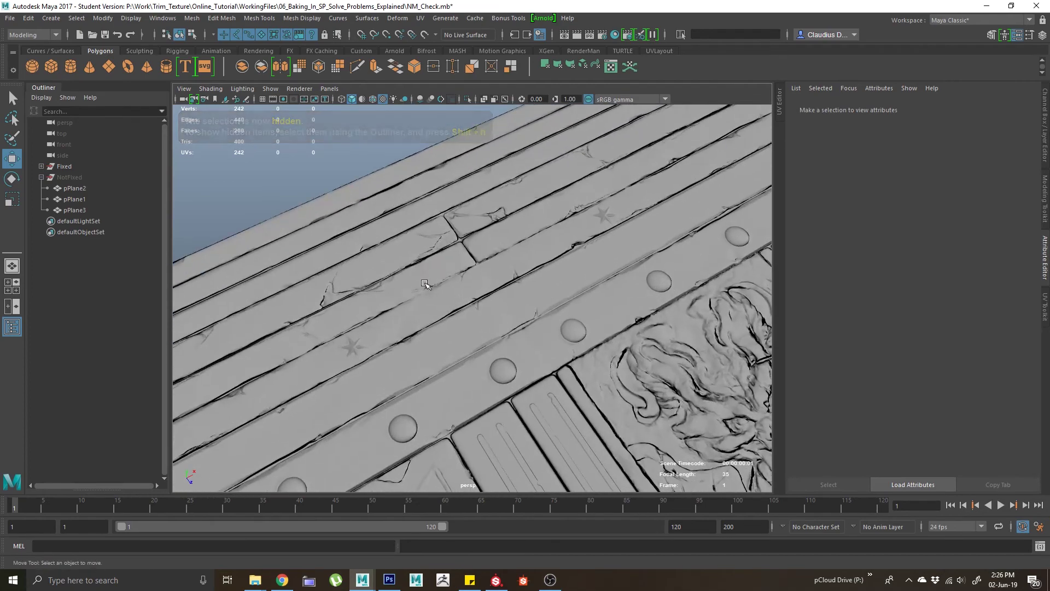
{"action": "left_click_drag", "start_coordinate": [508, 208], "coordinate": [486, 249]}
{"action": "scroll", "coordinate": [534, 255], "scroll_direction": "down", "scroll_amount": 4}
{"action": "left_click", "coordinate": [533, 255]}
{"action": "left_click_drag", "start_coordinate": [607, 277], "coordinate": [513, 319]}
{"action": "key", "text": "ctrl+d"}
{"action": "key", "text": "x"}
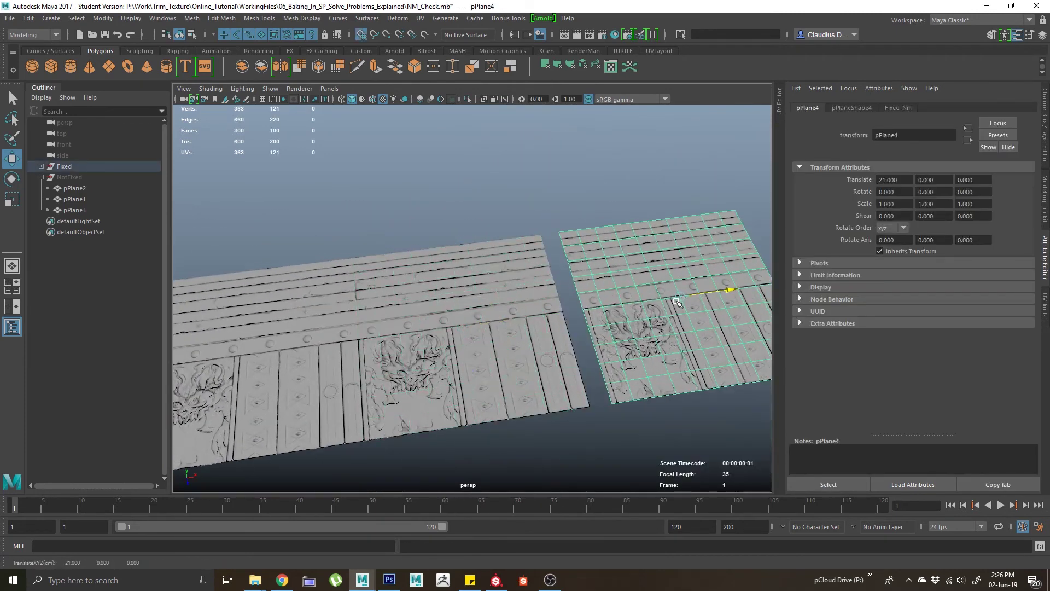
{"action": "left_click", "coordinate": [588, 233]}
- Examine the plane joints and the star ornament on the Fixed planes for tiling seams and repetition
{"action": "scroll", "coordinate": [534, 234], "scroll_direction": "up", "scroll_amount": 8}
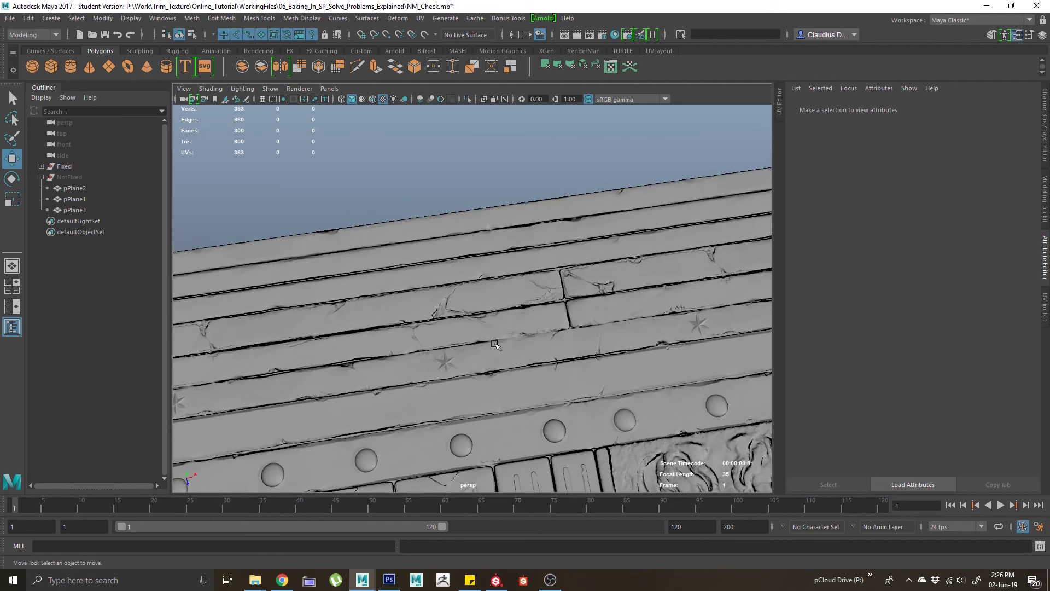
{"action": "scroll", "coordinate": [468, 309], "scroll_direction": "down", "scroll_amount": 3}
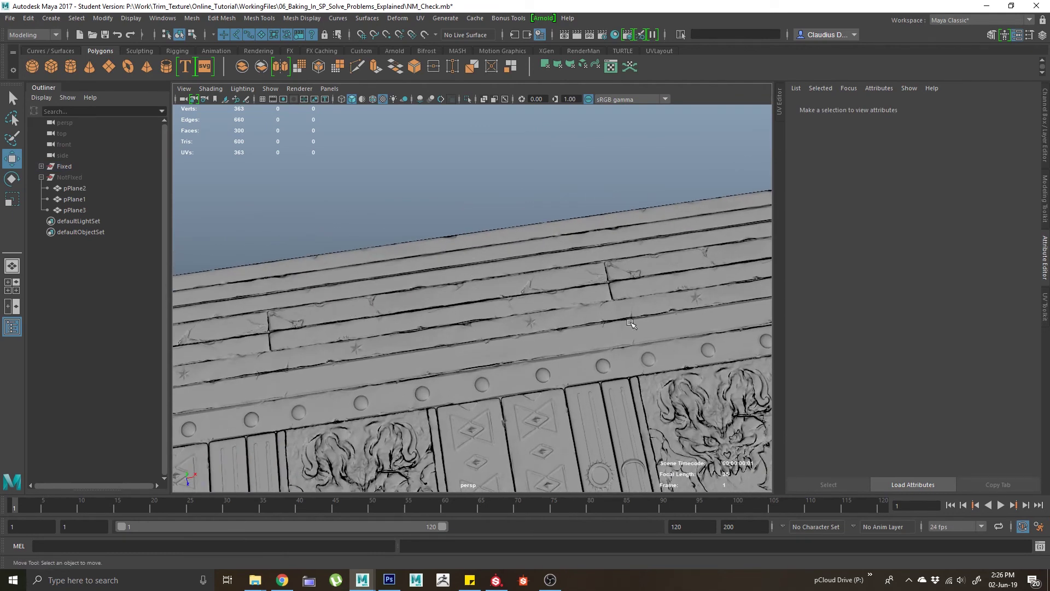
{"action": "left_click_drag", "start_coordinate": [425, 357], "coordinate": [618, 379]}
{"action": "left_click_drag", "start_coordinate": [482, 333], "coordinate": [602, 337]}
{"action": "scroll", "coordinate": [568, 345], "scroll_direction": "up", "scroll_amount": 5}
{"action": "left_click_drag", "start_coordinate": [423, 347], "coordinate": [637, 246]}
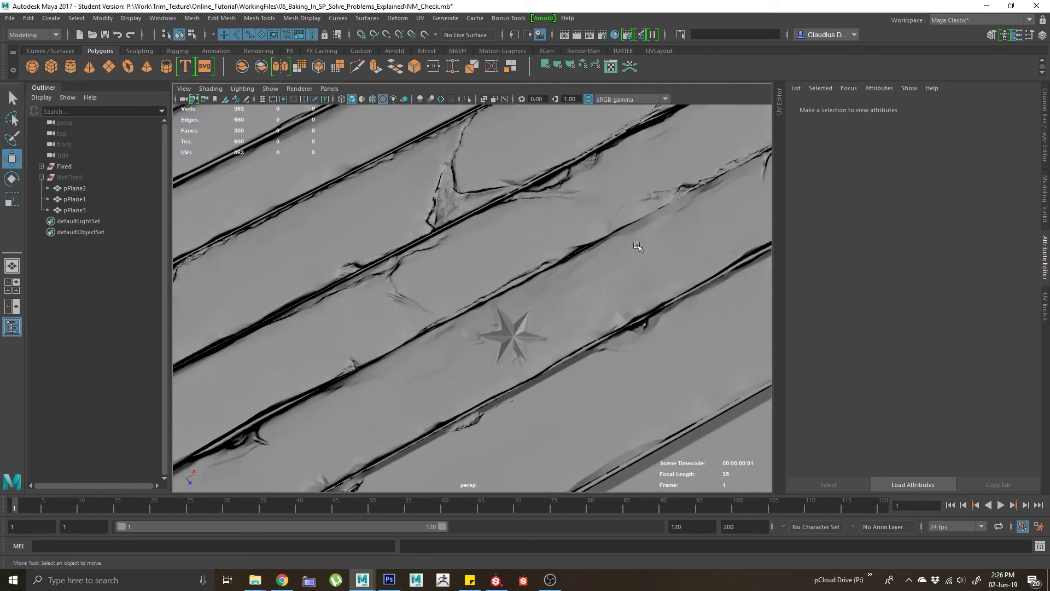
{"action": "scroll", "coordinate": [566, 382], "scroll_direction": "up", "scroll_amount": 5}
{"action": "left_click_drag", "start_coordinate": [558, 342], "coordinate": [503, 280]}
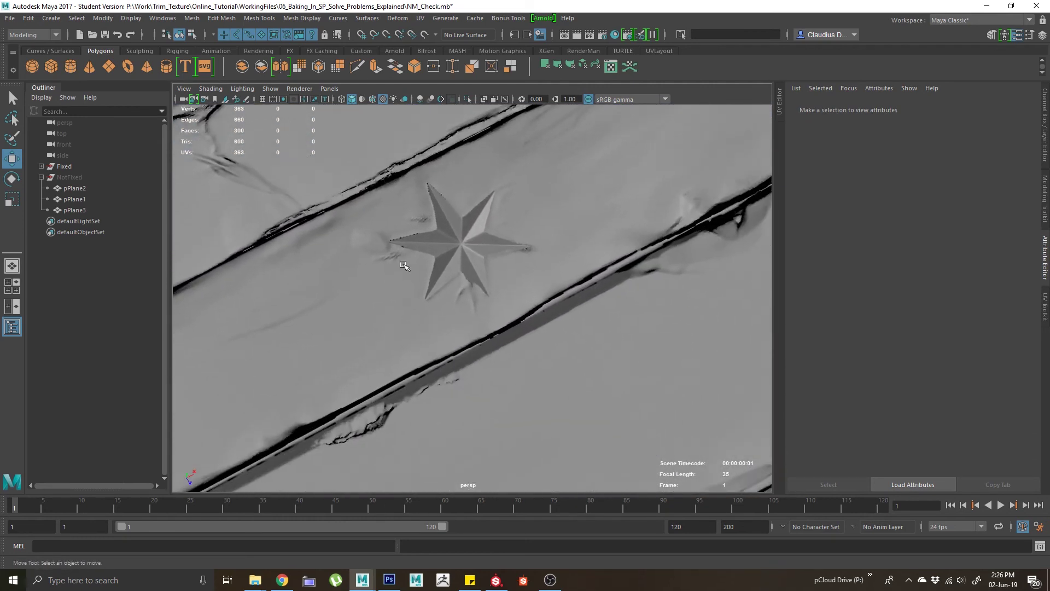
{"action": "scroll", "coordinate": [501, 255], "scroll_direction": "down", "scroll_amount": 5}
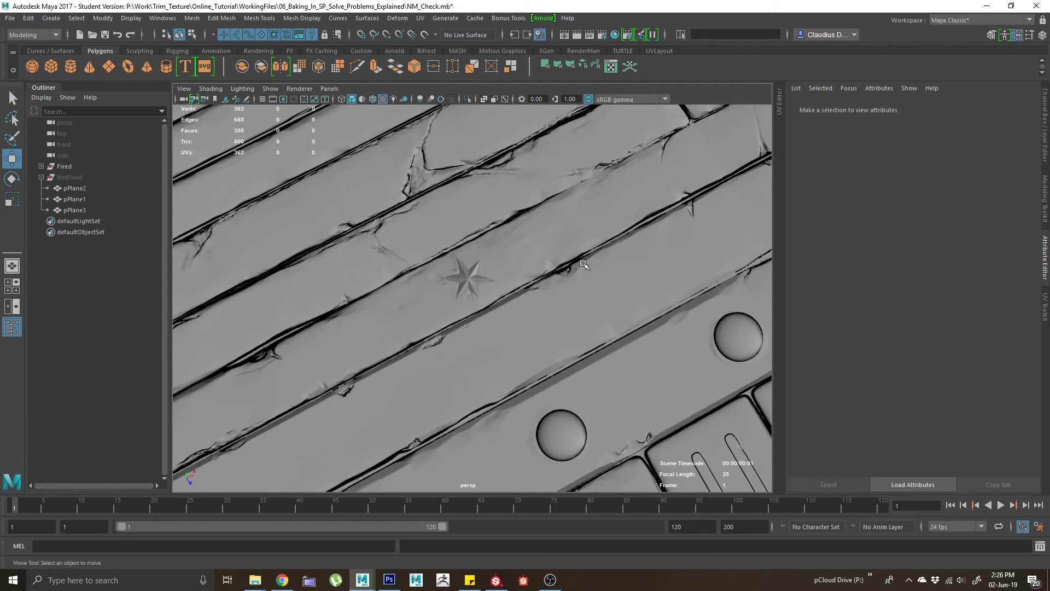
- Switch to Nm.psd in Photoshop, hide the FIX_offset layer and show Layer 1 copy 2
{"action": "scroll", "coordinate": [584, 265], "scroll_direction": "down", "scroll_amount": 5}
{"action": "scroll", "coordinate": [625, 363], "scroll_direction": "up", "scroll_amount": 6}
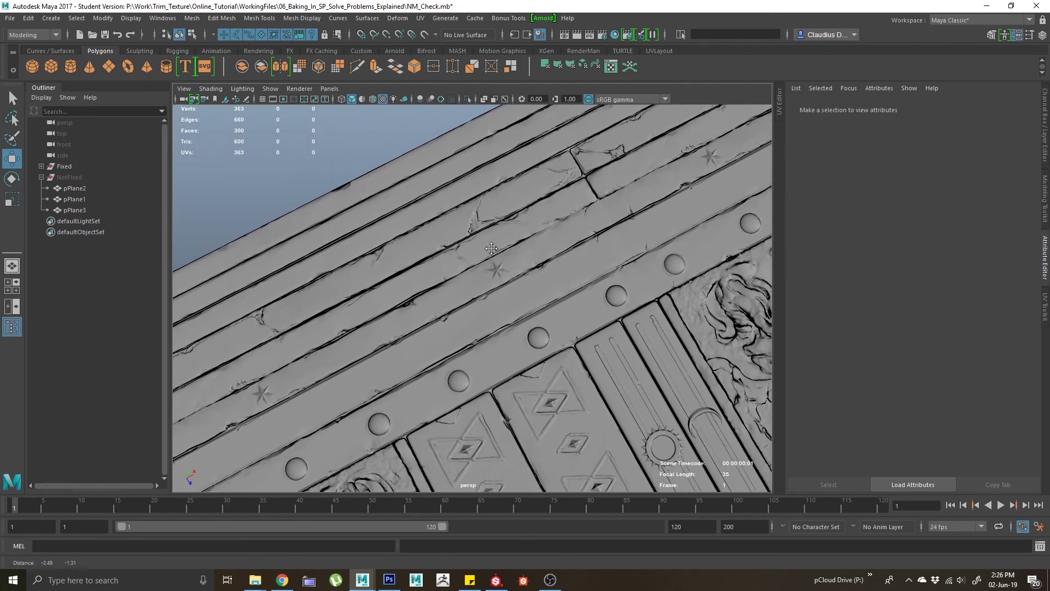
{"action": "key", "text": "alt+Tab"}
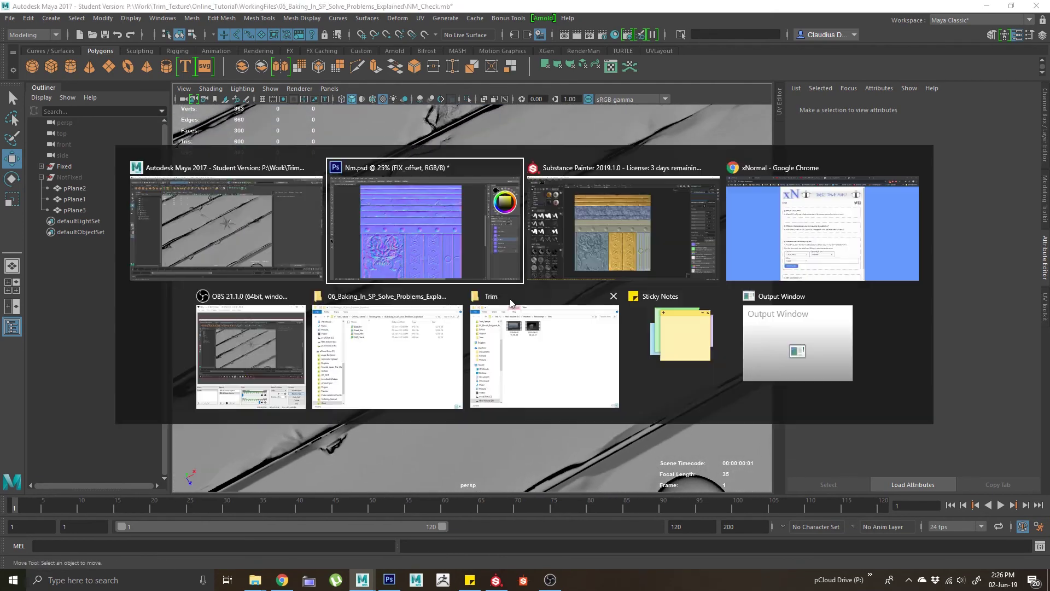
{"action": "left_click", "coordinate": [485, 251]}
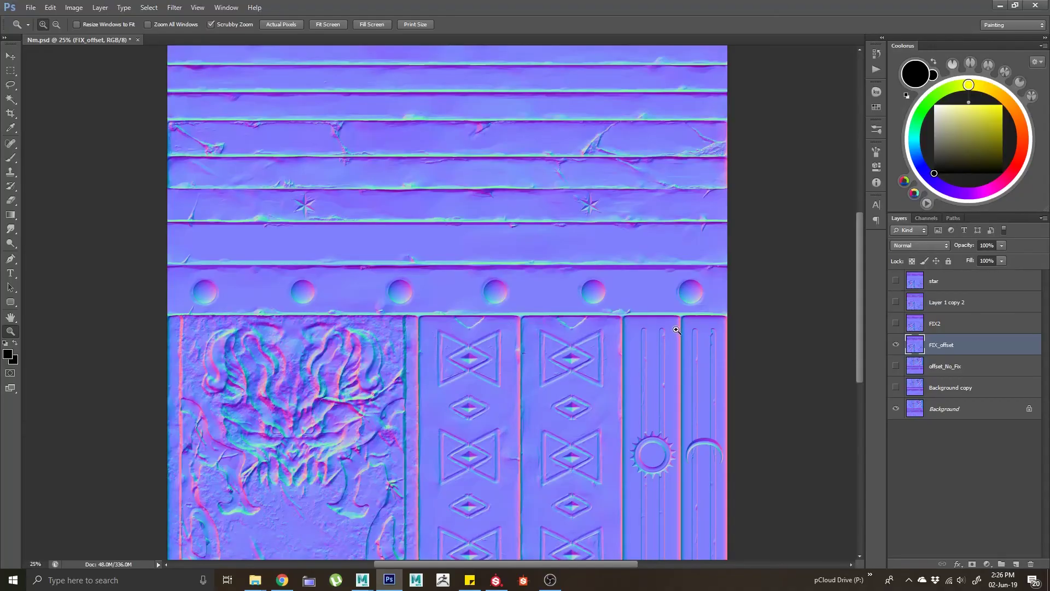
{"action": "left_click", "coordinate": [894, 344]}
{"action": "left_click", "coordinate": [895, 324]}
{"action": "left_click", "coordinate": [896, 303]}
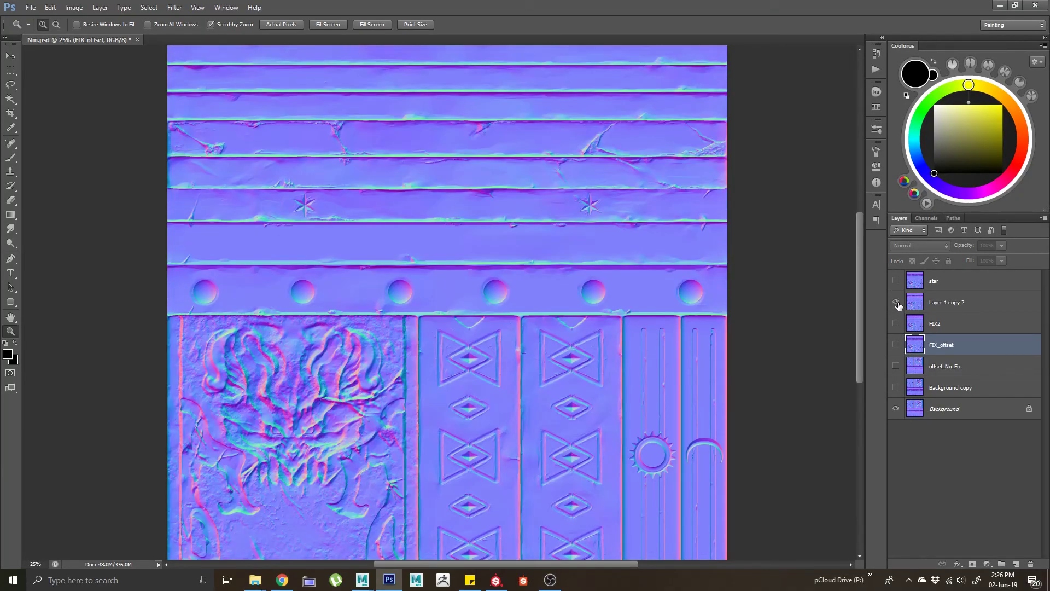
- Toggle the star layer on and off to compare the plank strips with and without the star ornament
{"action": "left_click", "coordinate": [896, 281]}
{"action": "key", "text": "ctrl+plus"}
{"action": "key", "text": "ctrl+plus"}
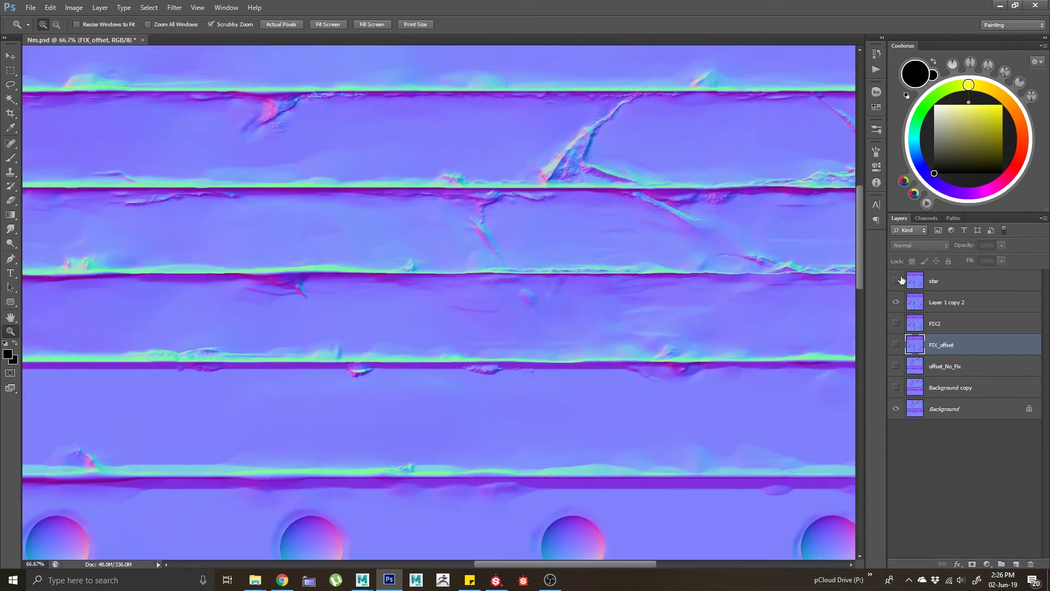
{"action": "left_click", "coordinate": [896, 281]}
{"action": "left_click", "coordinate": [896, 281]}
{"action": "left_click", "coordinate": [896, 281]}
{"action": "left_click", "coordinate": [896, 281]}
{"action": "left_click", "coordinate": [508, 343], "text": "alt"}
{"action": "left_click", "coordinate": [508, 343], "text": "alt"}
{"action": "left_click_drag", "start_coordinate": [362, 354], "coordinate": [397, 342]}
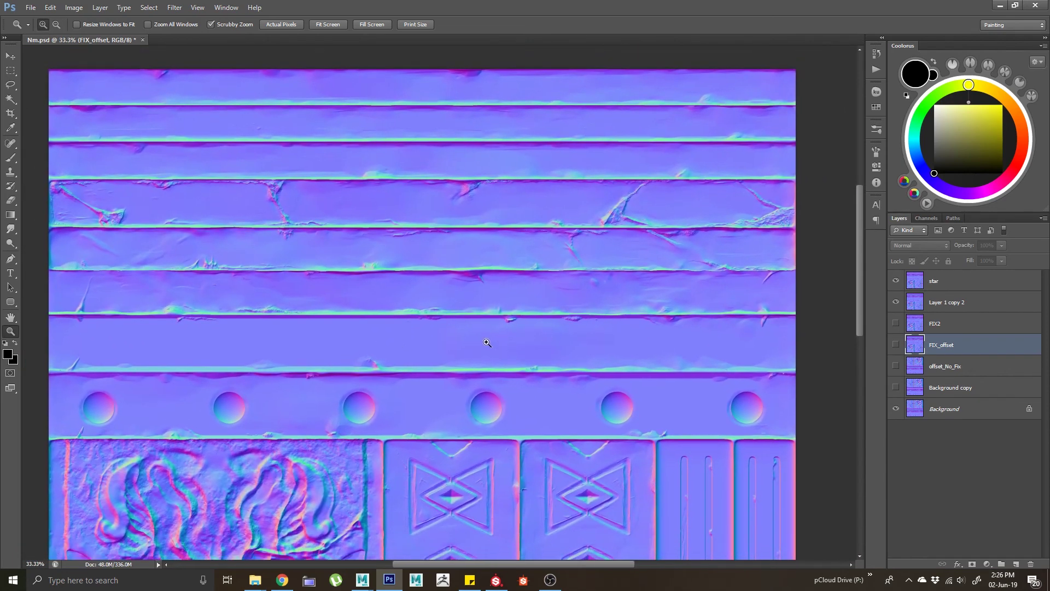
- Hide the star layer and examine the star ornament and the plank surface around it up close
{"action": "left_click", "coordinate": [897, 281]}
{"action": "left_click", "coordinate": [647, 310]}
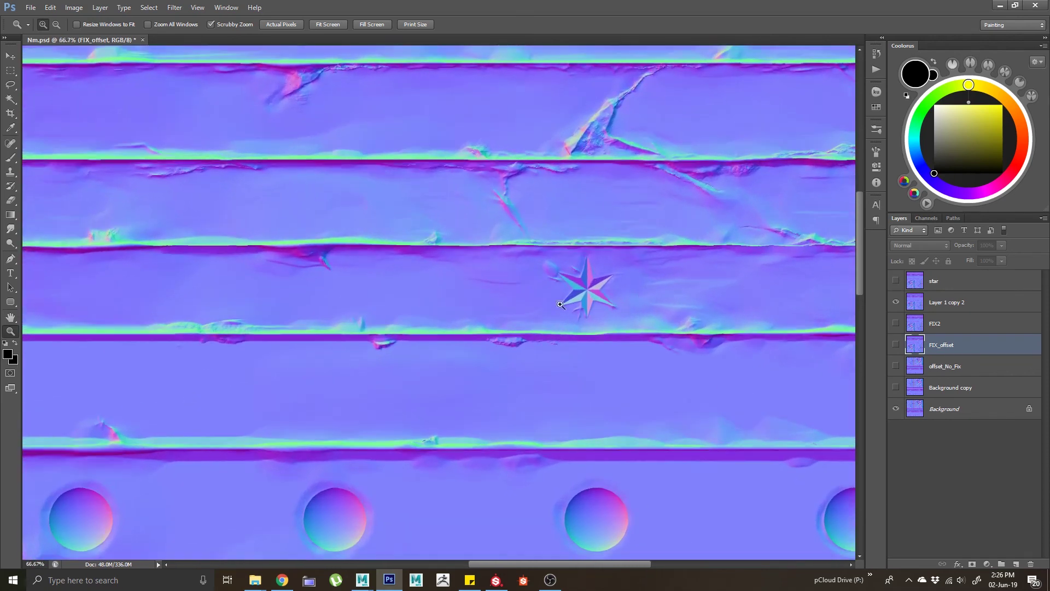
{"action": "left_click_drag", "start_coordinate": [623, 279], "coordinate": [597, 293]}
{"action": "left_click", "coordinate": [580, 307]}
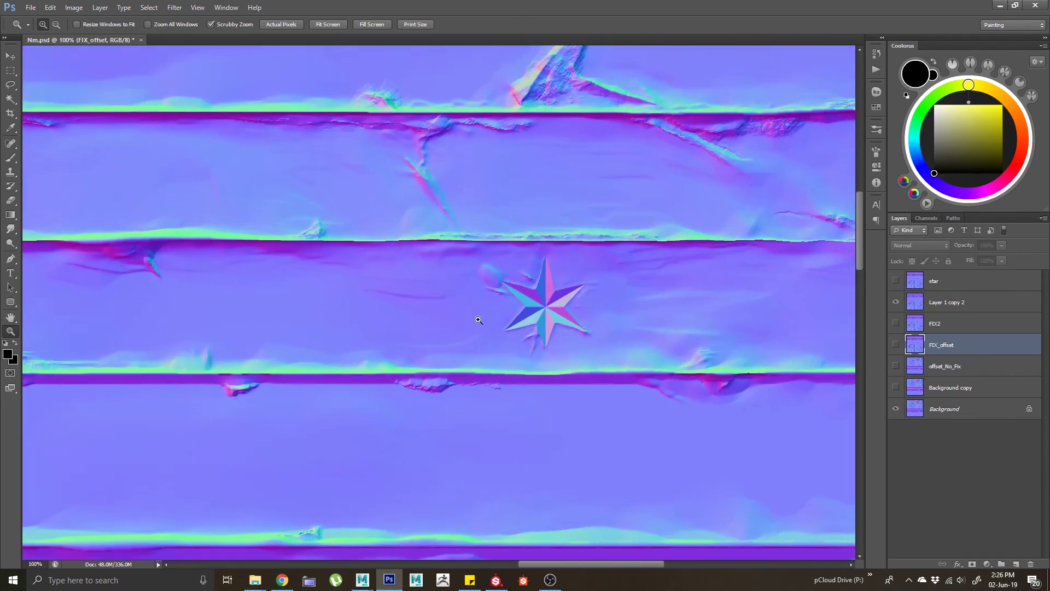
- Show the star layer again and examine the whole trim sheet without the star ornaments
{"action": "left_click", "coordinate": [897, 281]}
{"action": "left_click", "coordinate": [642, 353], "text": "alt"}
{"action": "left_click", "coordinate": [642, 353], "text": "alt"}
{"action": "left_click", "coordinate": [642, 352], "text": "alt"}
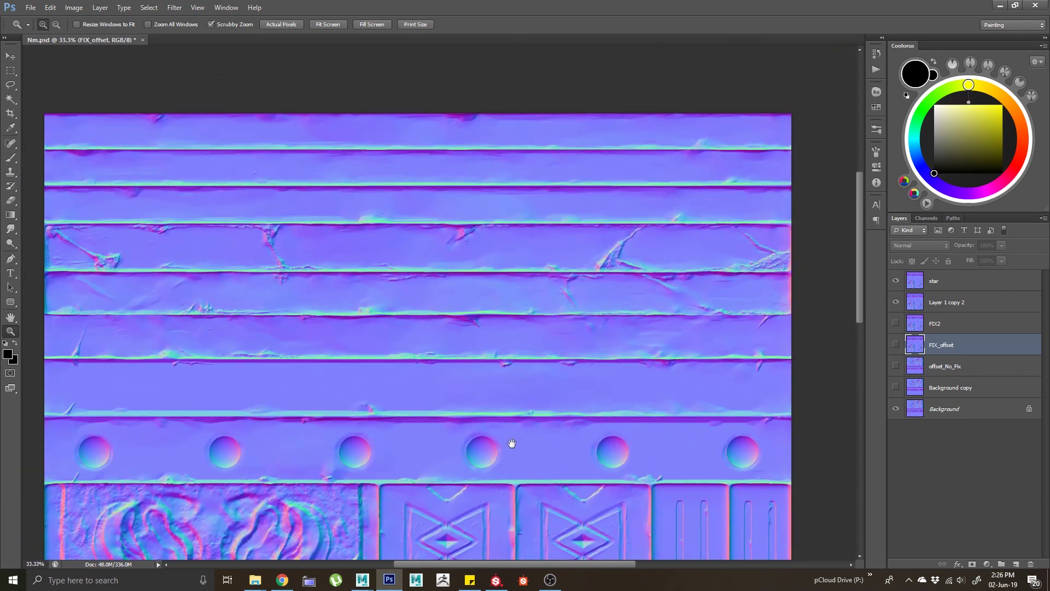
{"action": "left_click", "coordinate": [508, 409], "text": "alt"}
{"action": "left_click_drag", "start_coordinate": [469, 465], "coordinate": [512, 310]}
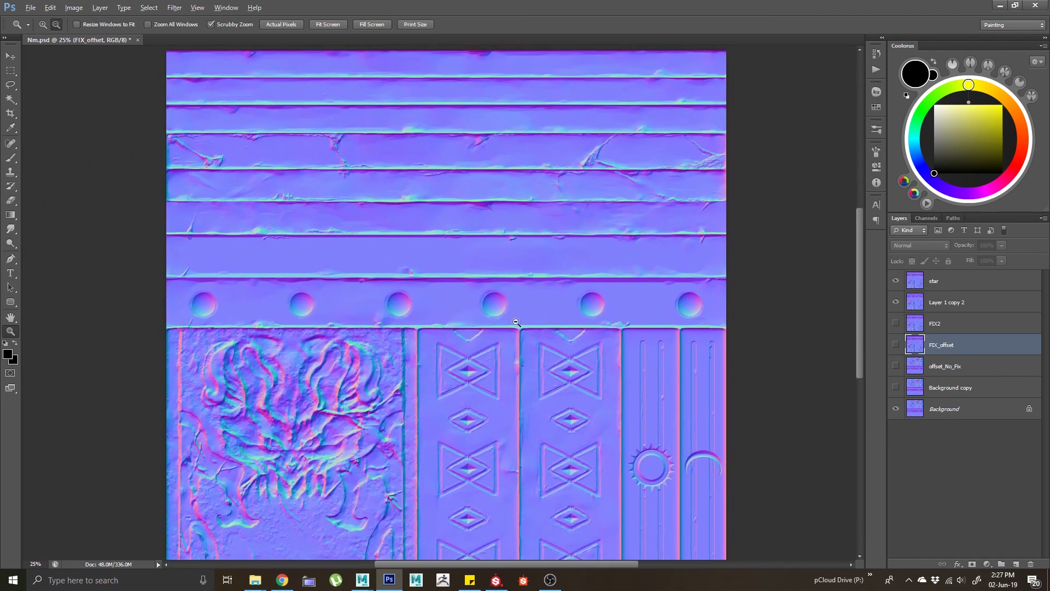
{"action": "left_click", "coordinate": [514, 312], "text": "alt"}
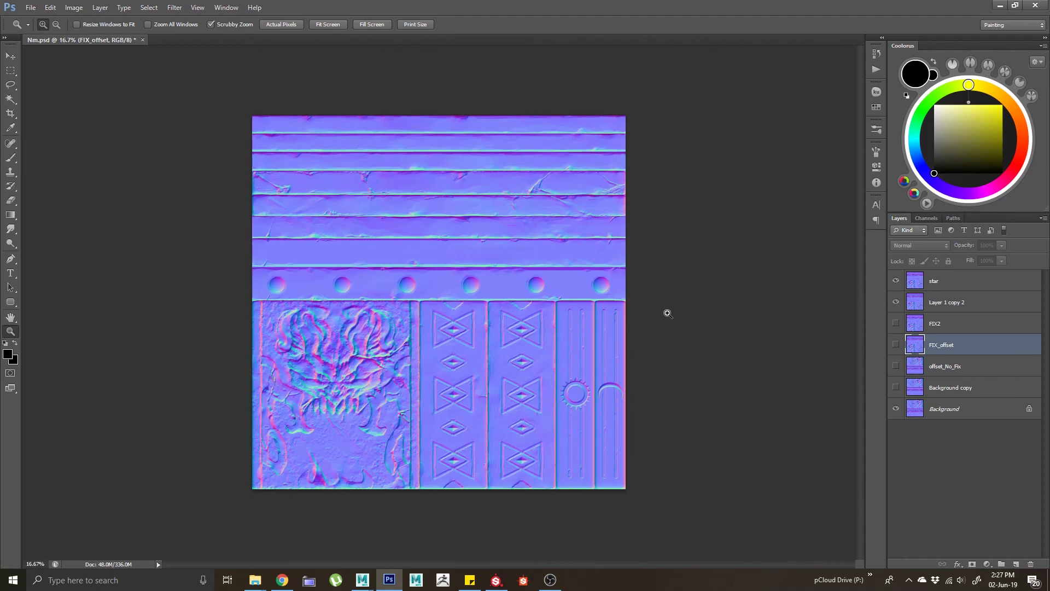
- Hide the star and Layer 1 copy 2 layers, and display FIX_offset after comparing it with the Background layer
{"action": "left_click", "coordinate": [895, 281]}
{"action": "left_click", "coordinate": [895, 302]}
{"action": "left_click", "coordinate": [895, 345]}
{"action": "left_click", "coordinate": [895, 345]}
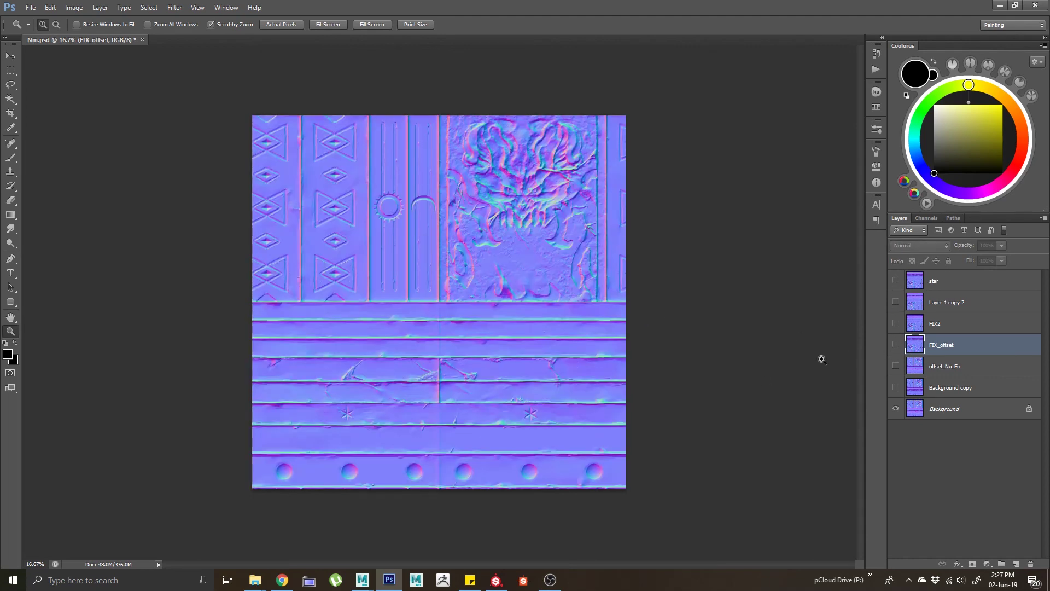
{"action": "left_click", "coordinate": [896, 344]}
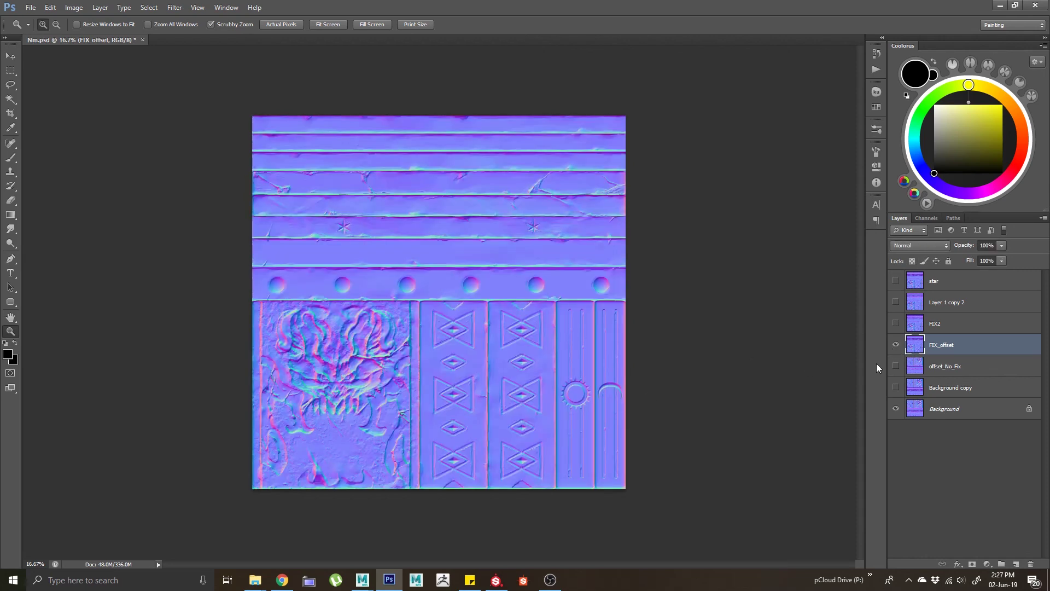
- Show the offset_No_Fix layer in place of FIX_offset and examine the unfixed seam running through the planks
{"action": "left_click", "coordinate": [895, 365]}
{"action": "left_click", "coordinate": [895, 344]}
{"action": "left_click", "coordinate": [543, 384]}
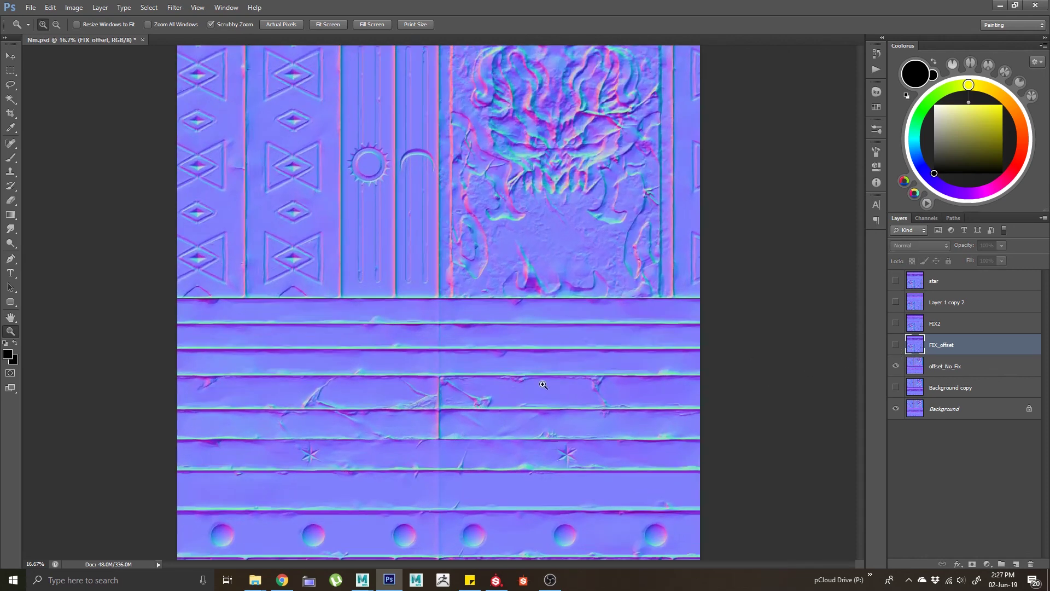
{"action": "left_click", "coordinate": [543, 385]}
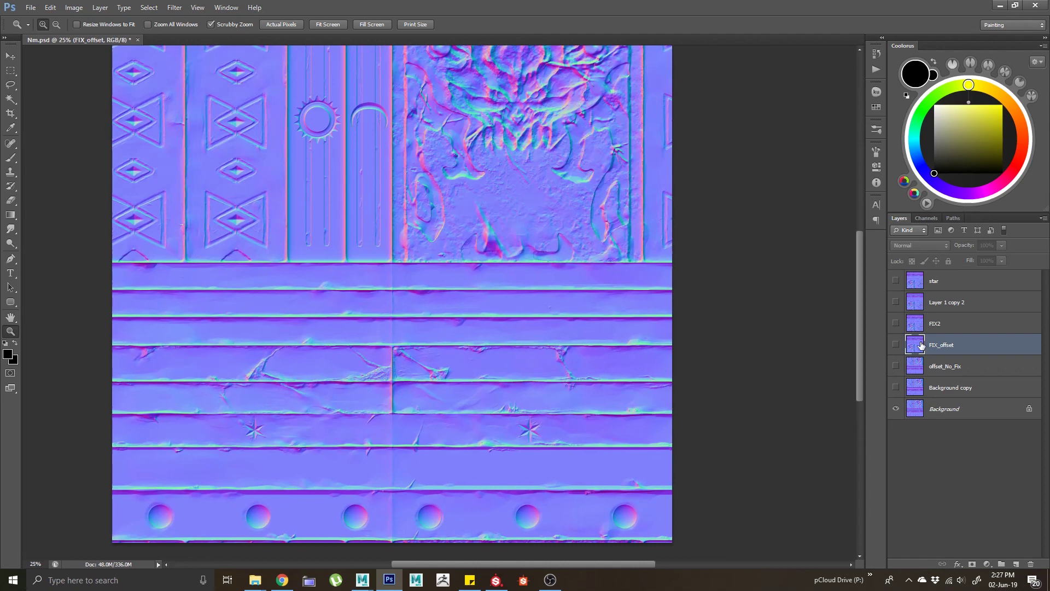
- Display the FIX_offset layer over the Background again, view the full sheet and open Save As for the document
{"action": "left_click", "coordinate": [895, 344]}
{"action": "left_click_drag", "start_coordinate": [671, 323], "coordinate": [700, 335]}
{"action": "left_click", "coordinate": [725, 336], "text": "alt"}
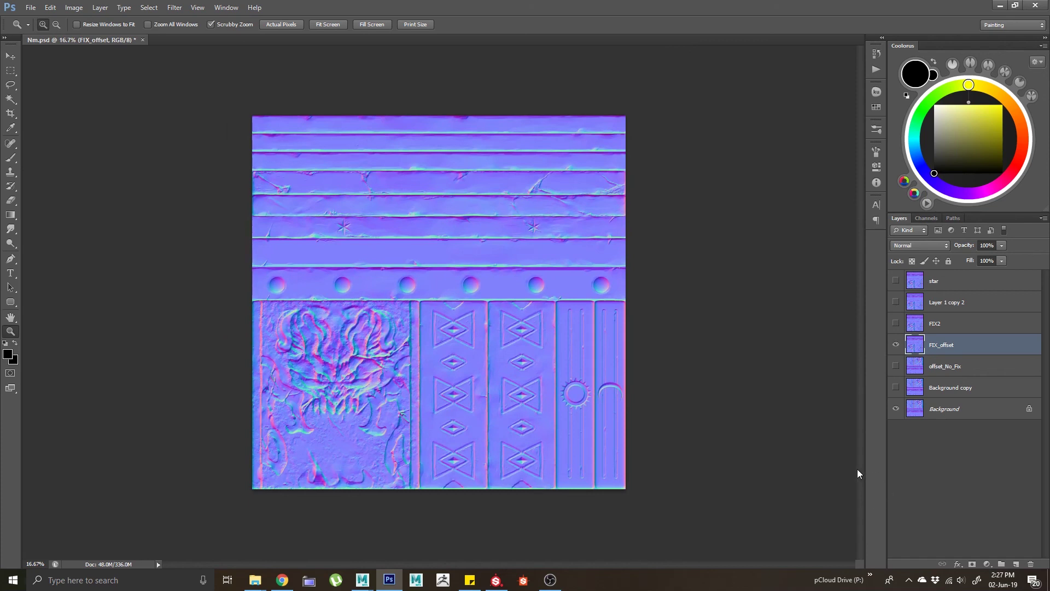
{"action": "key", "text": "ctrl+shift+s"}
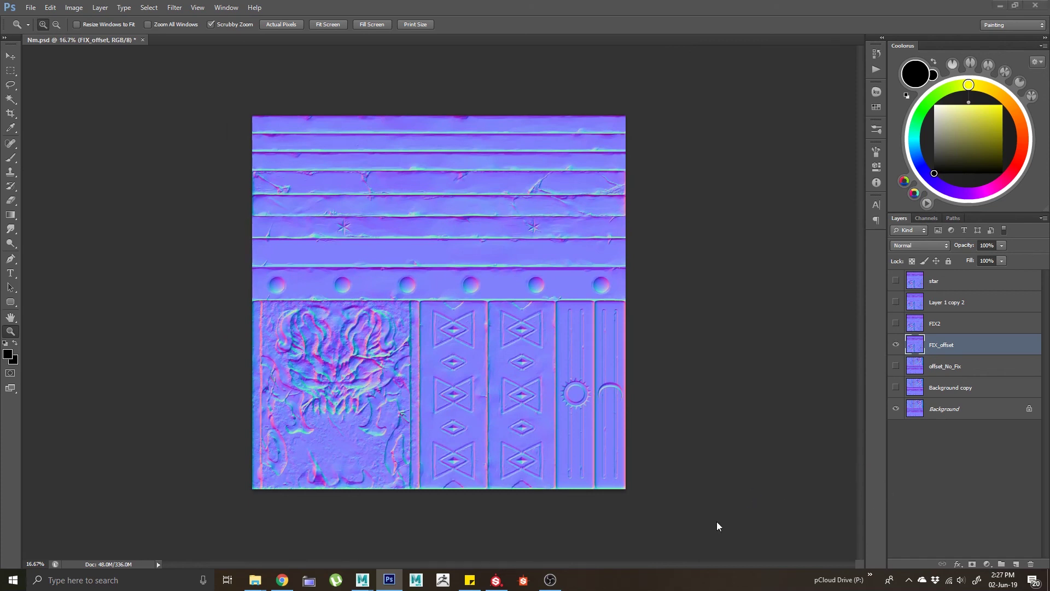